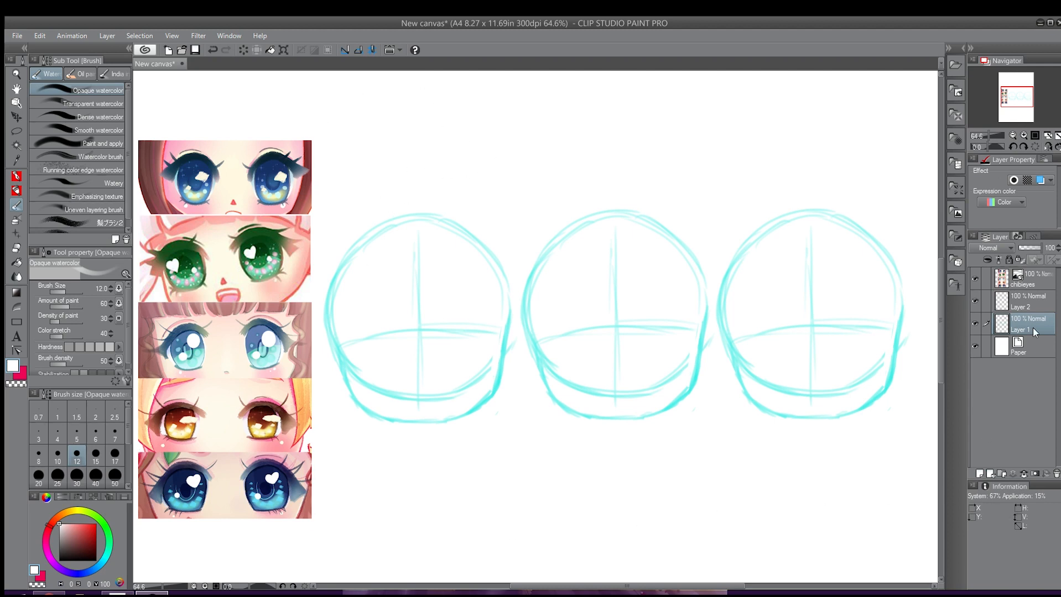
Move the three head sketches on Layer 1 upward to free the lower part of the canvas.
left_click(16, 117)
mouse_move(785, 350)
left_mouse_down()
mouse_move(788, 291)
mouse_move(761, 299)
left_mouse_up()
left_click(1026, 301)
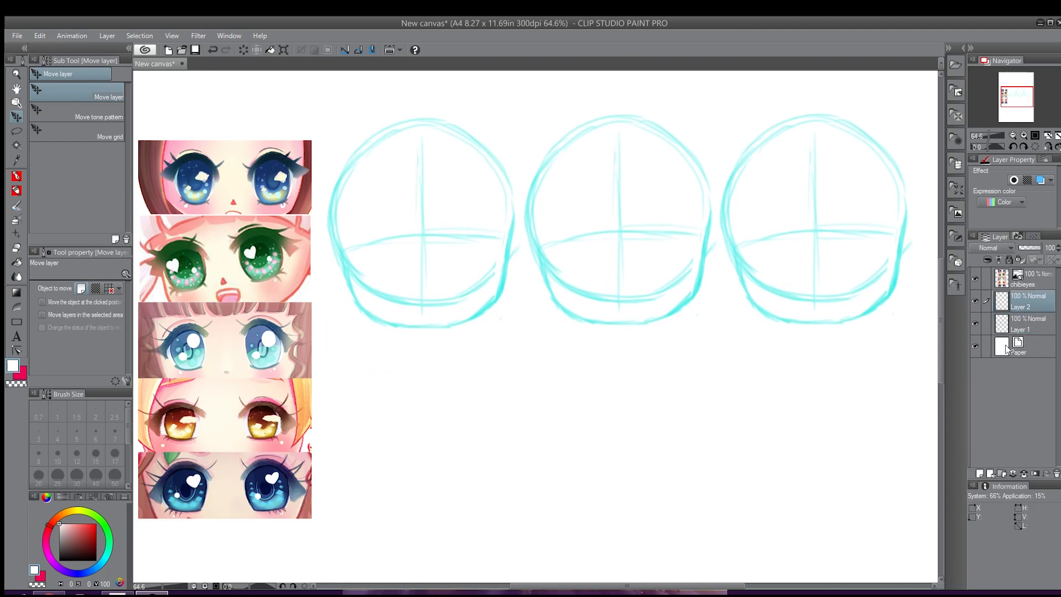
left_click(1019, 318)
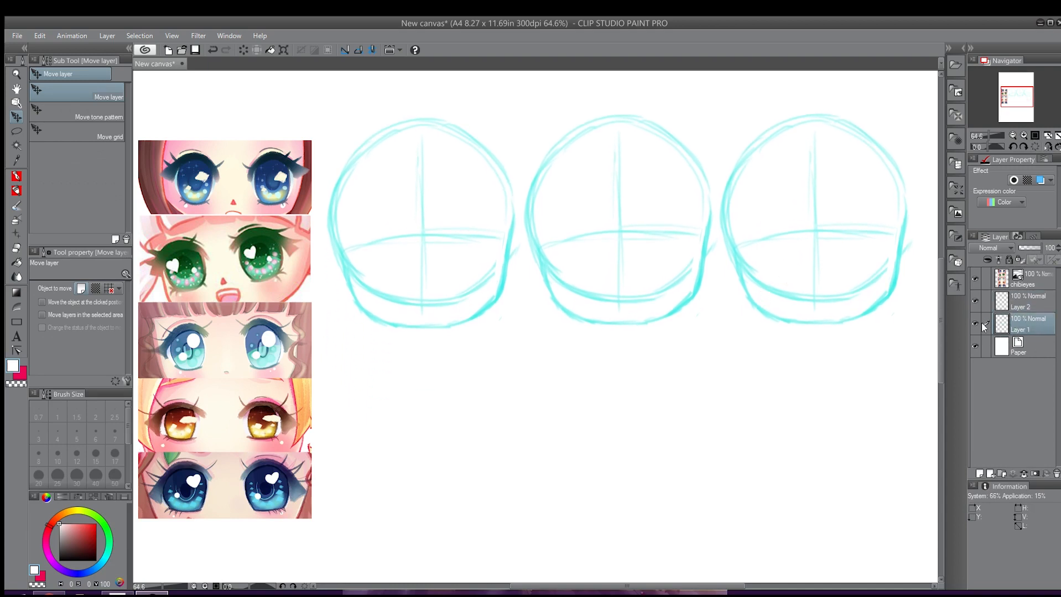
left_click(975, 323)
left_click(975, 324)
On Layer 2, sketch a circle, a rounded rectangle and an upright oval in bright cyan beneath the three heads.
left_click(1019, 309)
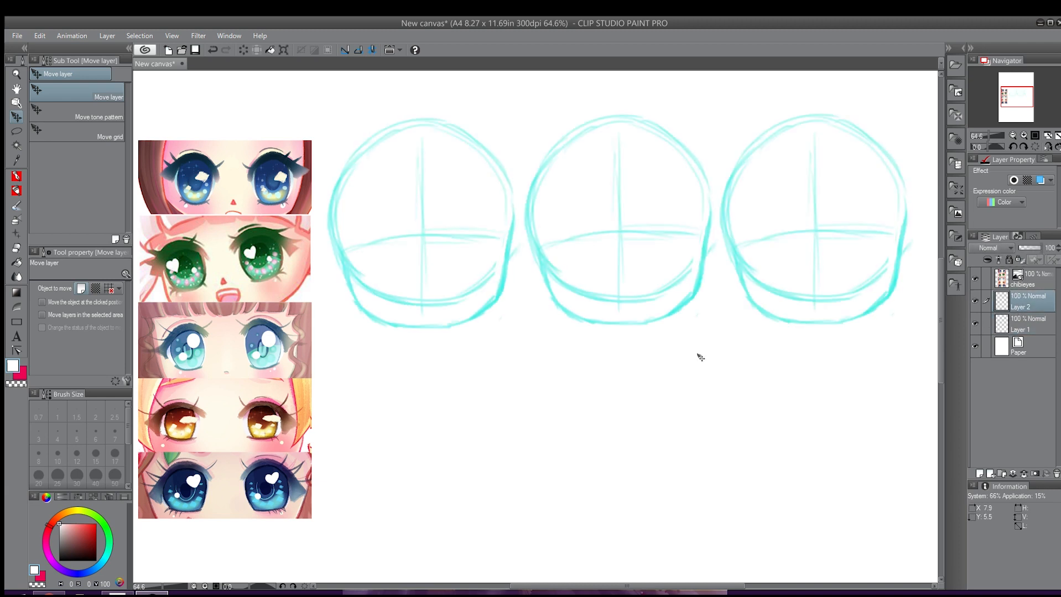
left_click(17, 206)
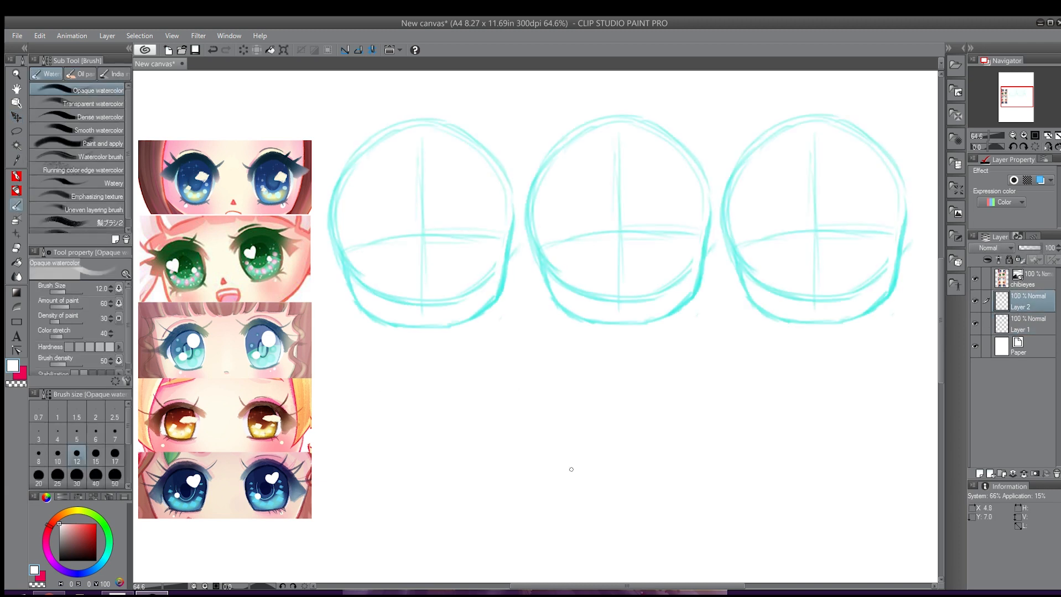
left_click(503, 284, "alt")
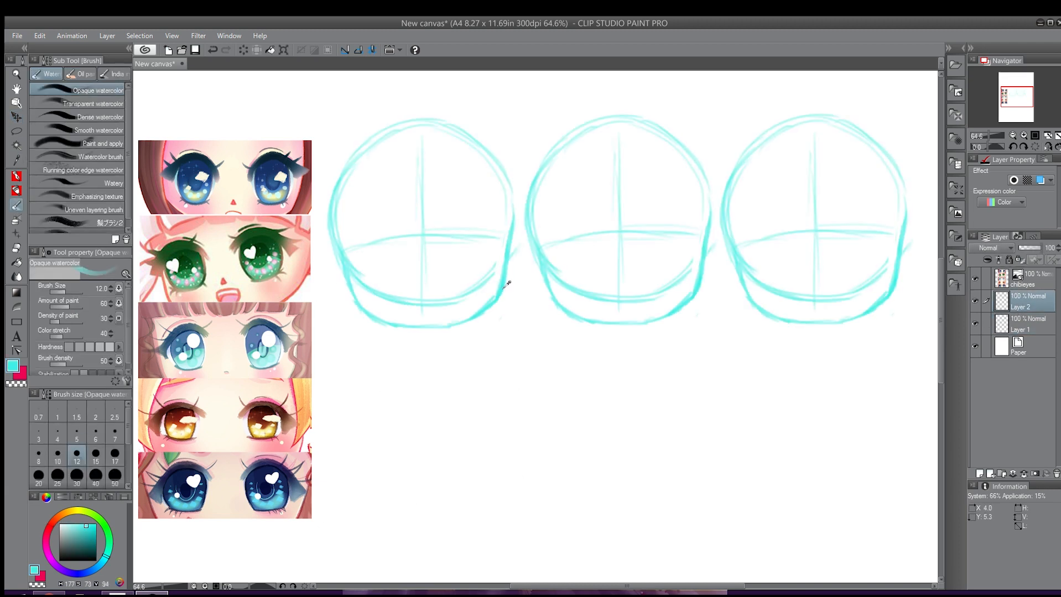
left_click(95, 523)
mouse_move(463, 397)
left_mouse_down()
mouse_move(415, 432)
mouse_move(425, 451)
mouse_move(413, 442)
mouse_move(450, 470)
left_mouse_up()
left_click_drag(414, 437, 452, 462)
mouse_move(461, 398)
left_mouse_down()
mouse_move(479, 434)
mouse_move(476, 415)
mouse_move(451, 465)
mouse_move(439, 462)
mouse_move(466, 459)
mouse_move(452, 463)
mouse_move(475, 443)
mouse_move(474, 416)
left_mouse_up()
mouse_move(538, 448)
left_mouse_down()
mouse_move(596, 419)
mouse_move(593, 445)
mouse_move(541, 440)
mouse_move(587, 446)
mouse_move(566, 454)
mouse_move(541, 442)
mouse_move(545, 423)
mouse_move(576, 425)
mouse_move(591, 439)
left_mouse_up()
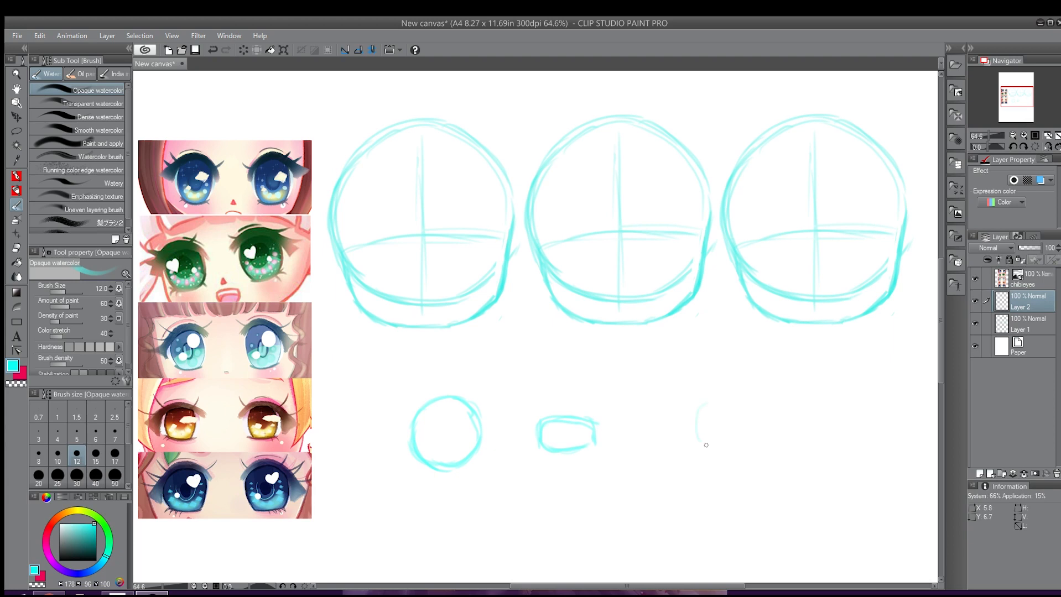
mouse_move(705, 446)
left_mouse_down()
mouse_move(719, 393)
mouse_move(691, 420)
mouse_move(736, 432)
mouse_move(720, 391)
mouse_move(695, 416)
left_mouse_up()
mouse_move(552, 419)
left_mouse_down()
mouse_move(540, 420)
mouse_move(589, 420)
mouse_move(592, 435)
mouse_move(565, 448)
mouse_move(542, 447)
mouse_move(540, 433)
left_mouse_up()
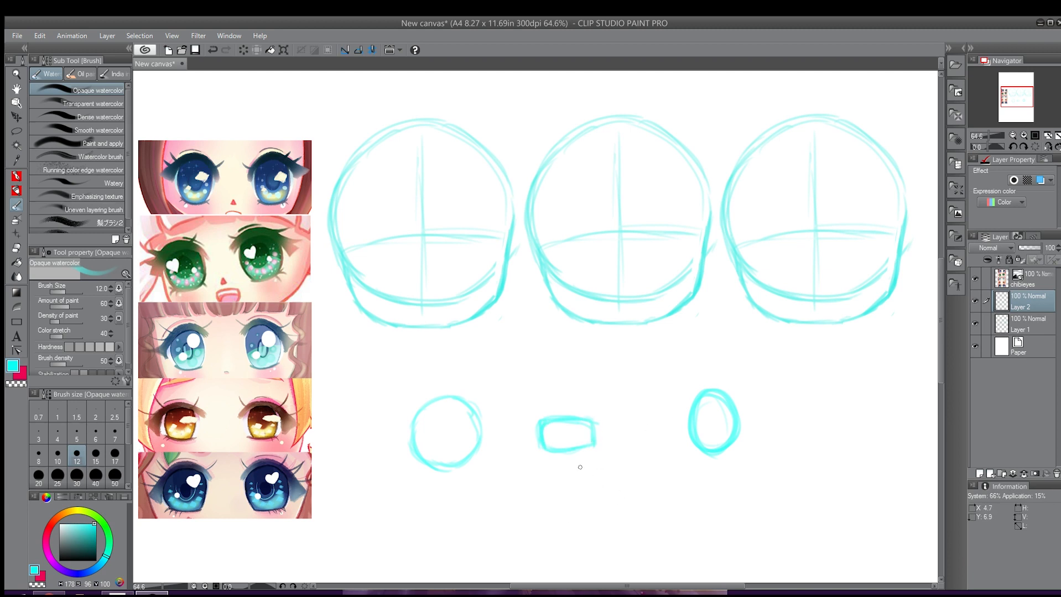
mouse_move(535, 440)
left_mouse_down()
mouse_move(583, 406)
mouse_move(615, 425)
left_mouse_up()
key("ctrl+z")
key("ctrl+z")
mouse_move(413, 427)
left_mouse_down()
mouse_move(437, 396)
mouse_move(413, 434)
left_mouse_up()
left_click_drag(386, 215, 382, 220)
left_click_drag(451, 213, 454, 222)
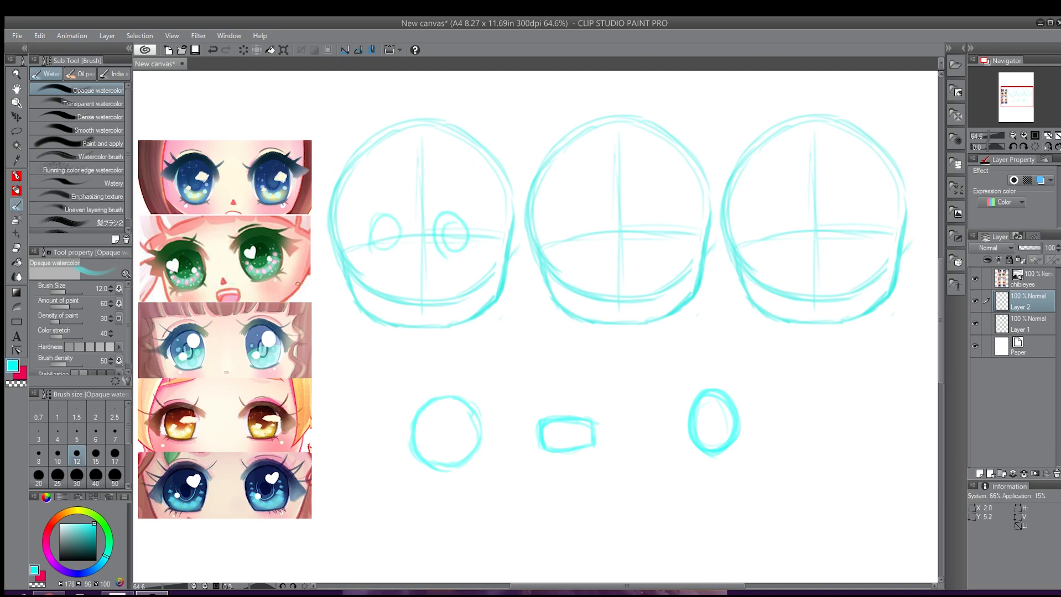
key("ctrl+z")
key("ctrl+z")
key("ctrl+z")
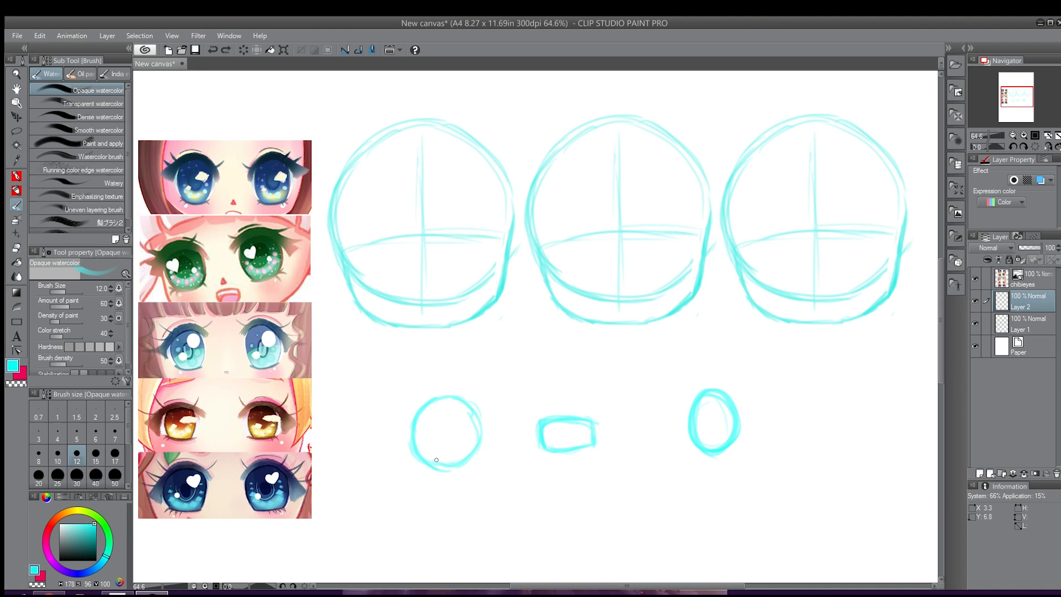
Darken the circle's outline and draw a thick upper eyelid arc over it, extending past both sides.
mouse_move(451, 468)
left_mouse_down()
mouse_move(434, 465)
mouse_move(482, 436)
left_mouse_up()
mouse_move(409, 422)
left_mouse_down()
mouse_move(475, 411)
mouse_move(460, 403)
mouse_move(446, 407)
mouse_move(487, 422)
left_mouse_up()
mouse_move(414, 410)
left_mouse_down()
mouse_move(451, 402)
mouse_move(490, 428)
left_mouse_up()
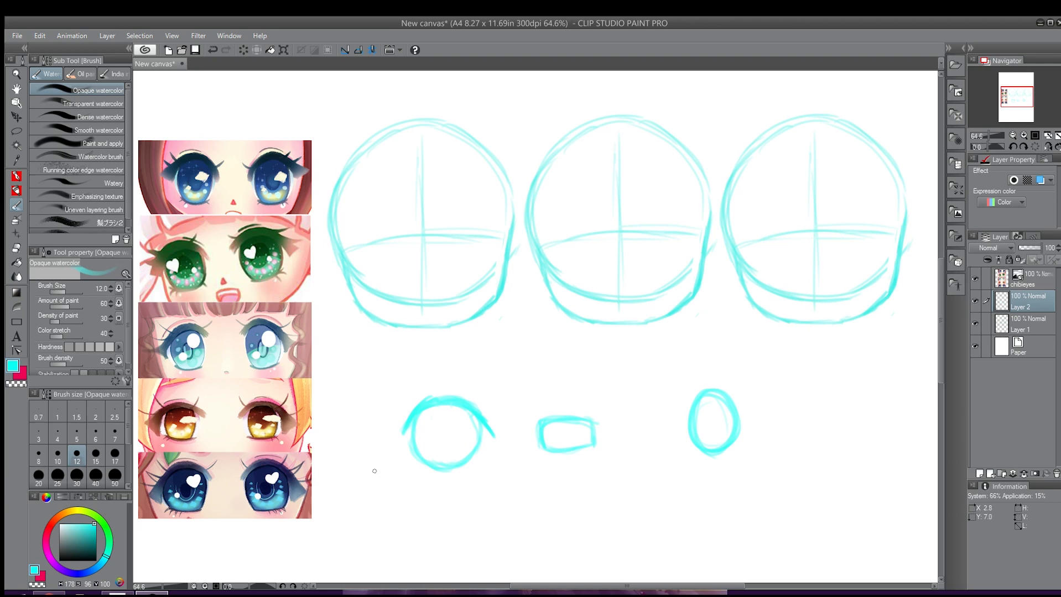
Separate the three eye shapes with two vertical lines and sketch a small rounded outline at each shape's lower left.
left_click_drag(375, 470, 375, 477)
left_click_drag(516, 466, 525, 465)
left_click_drag(500, 388, 497, 511)
left_click_drag(643, 380, 628, 504)
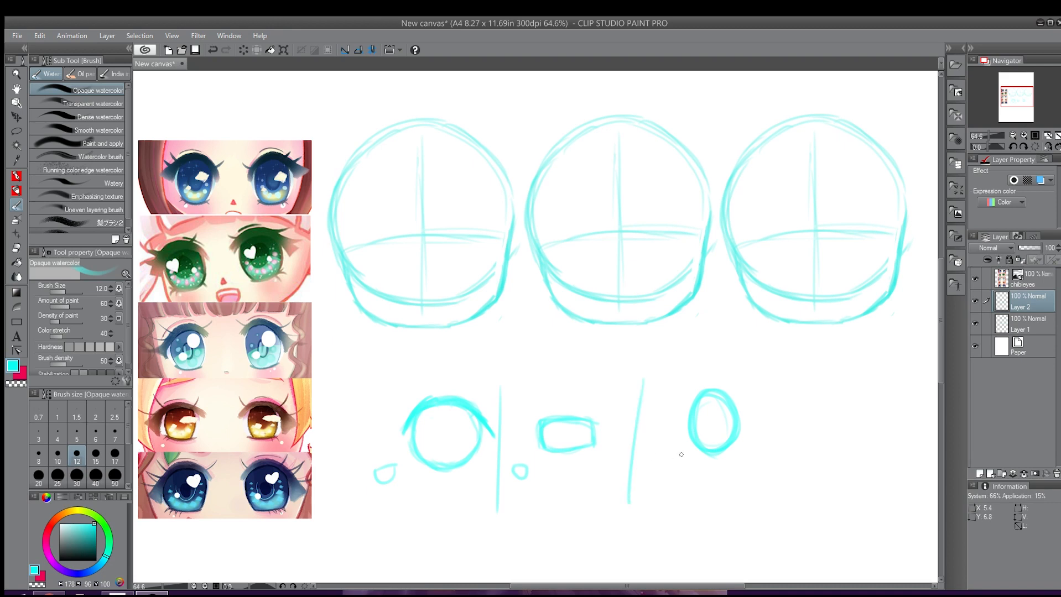
mouse_move(661, 461)
left_mouse_down()
mouse_move(678, 462)
mouse_move(671, 476)
left_mouse_up()
Add an inner line to each small rounded outline and redraw the first vertical divider slightly farther right.
left_click_drag(383, 481, 396, 471)
left_click_drag(516, 473, 528, 470)
left_click_drag(664, 471, 676, 467)
left_click_drag(497, 378, 498, 506)
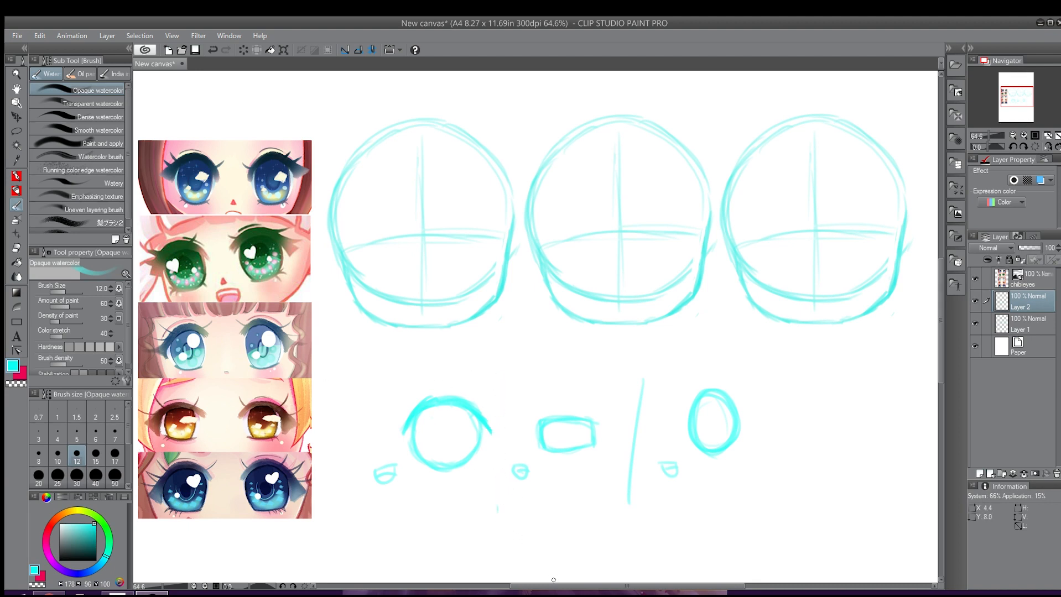
left_click_drag(513, 367, 505, 532)
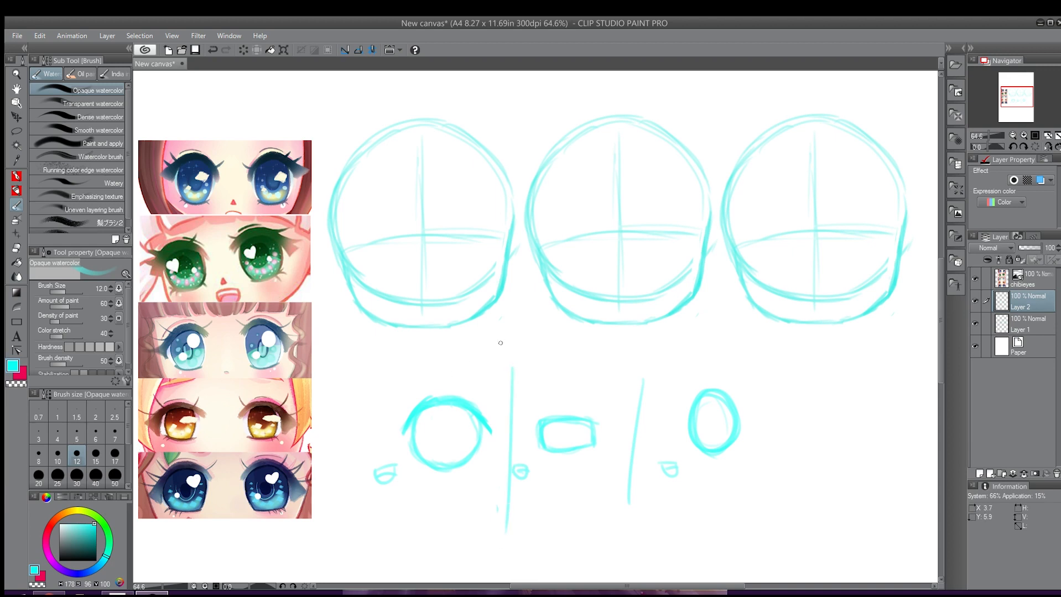
Thicken the round eye's upper lid into a pointed outer wing and sketch a smaller diagram of the same shape below.
mouse_move(482, 418)
left_mouse_down()
mouse_move(504, 422)
mouse_move(480, 406)
mouse_move(497, 420)
mouse_move(441, 404)
mouse_move(503, 424)
mouse_move(472, 409)
mouse_move(496, 436)
mouse_move(485, 415)
mouse_move(505, 432)
left_mouse_up()
mouse_move(422, 405)
left_mouse_down()
mouse_move(470, 400)
mouse_move(495, 425)
mouse_move(441, 403)
mouse_move(455, 400)
mouse_move(419, 402)
mouse_move(469, 409)
mouse_move(422, 403)
mouse_move(454, 401)
mouse_move(438, 394)
mouse_move(454, 398)
mouse_move(411, 411)
mouse_move(424, 396)
mouse_move(401, 432)
mouse_move(437, 398)
left_mouse_up()
mouse_move(388, 525)
left_mouse_down()
mouse_move(480, 515)
mouse_move(490, 534)
left_mouse_up()
mouse_move(440, 504)
left_mouse_down()
mouse_move(486, 543)
mouse_move(507, 530)
left_mouse_up()
left_click_drag(507, 531, 480, 514)
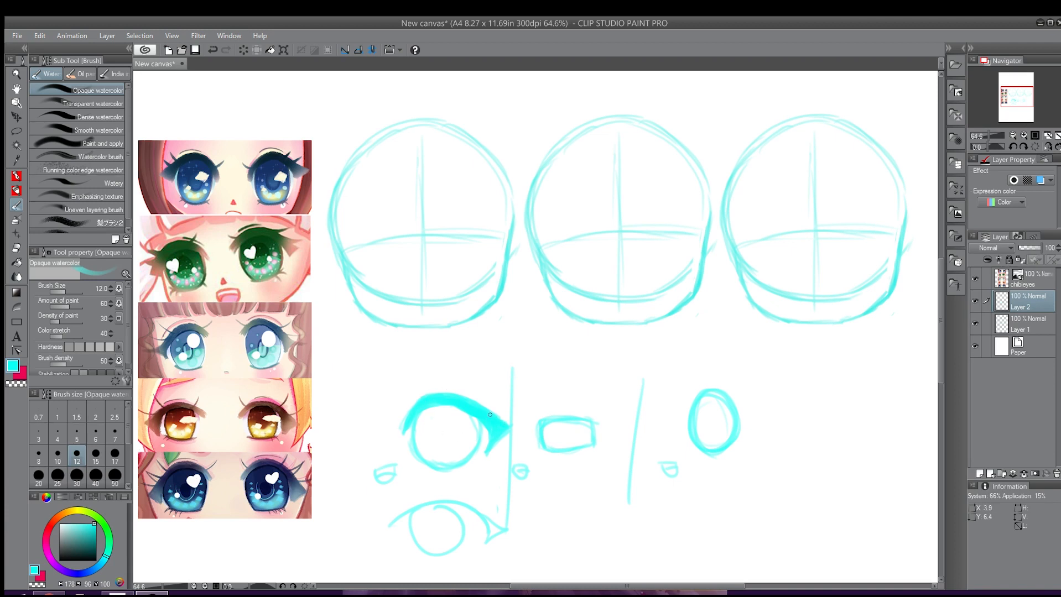
Draw long lashes along the outer upper lid of the round eye and a short curved stroke above it.
mouse_move(500, 427)
left_mouse_down()
mouse_move(538, 415)
mouse_move(508, 407)
mouse_move(524, 398)
mouse_move(485, 376)
left_mouse_up()
left_click_drag(412, 373, 442, 358)
mouse_move(485, 408)
left_mouse_down()
mouse_move(500, 392)
mouse_move(467, 380)
left_mouse_up()
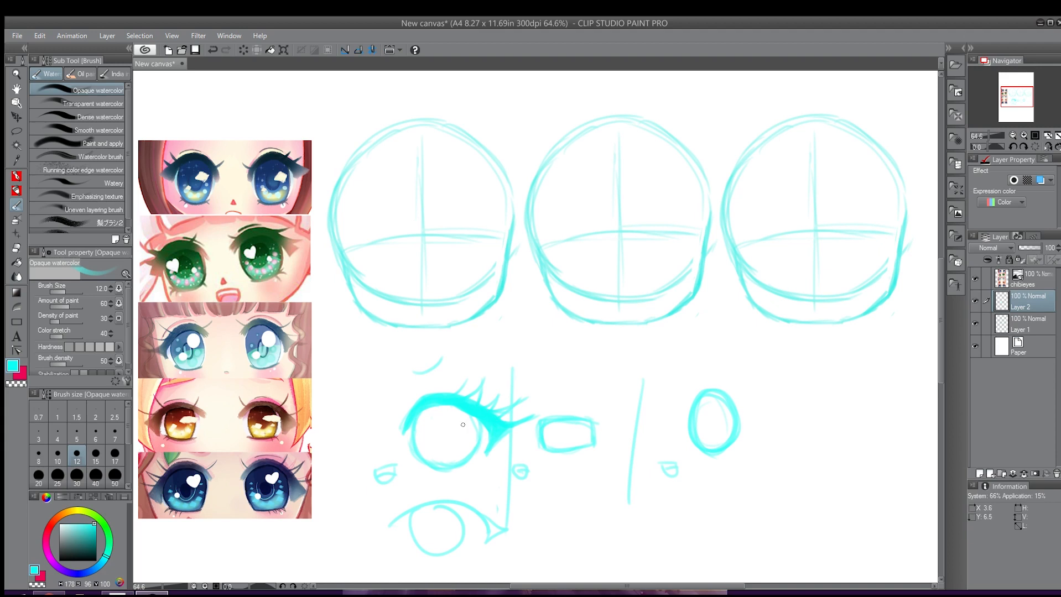
Undo the last lash and curve strokes, then redraw fewer lashes and a crease closer to the round eye's upper lid.
key("ctrl+z")
key("ctrl+z")
key("ctrl+z")
key("ctrl+z")
key("ctrl+z")
key("ctrl+z")
left_click_drag(472, 402, 489, 383)
left_click_drag(410, 411, 391, 416)
mouse_move(418, 387)
left_mouse_down()
mouse_move(439, 384)
mouse_move(467, 393)
mouse_move(436, 382)
mouse_move(414, 396)
mouse_move(442, 383)
left_mouse_up()
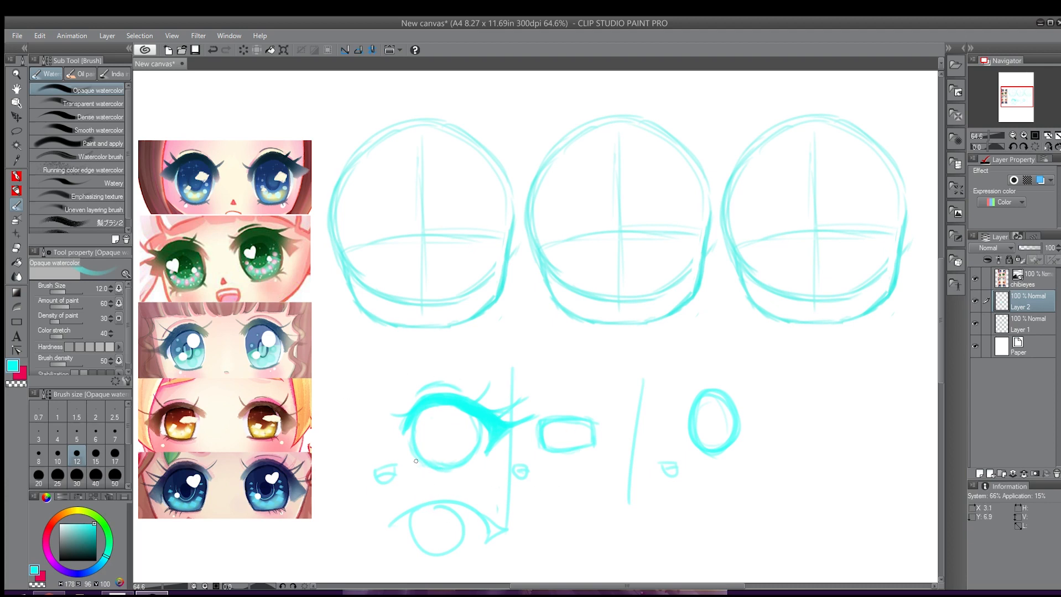
Draw the lower lid line beneath the round eye, curving up toward both corners.
mouse_move(414, 455)
left_mouse_down()
mouse_move(475, 465)
mouse_move(443, 470)
mouse_move(481, 461)
left_mouse_up()
left_click_drag(411, 458, 405, 449)
left_click_drag(467, 463, 482, 454)
Add a new layer above Layer 1 and paint a light orange skin patch behind the round eye.
left_click(1028, 323)
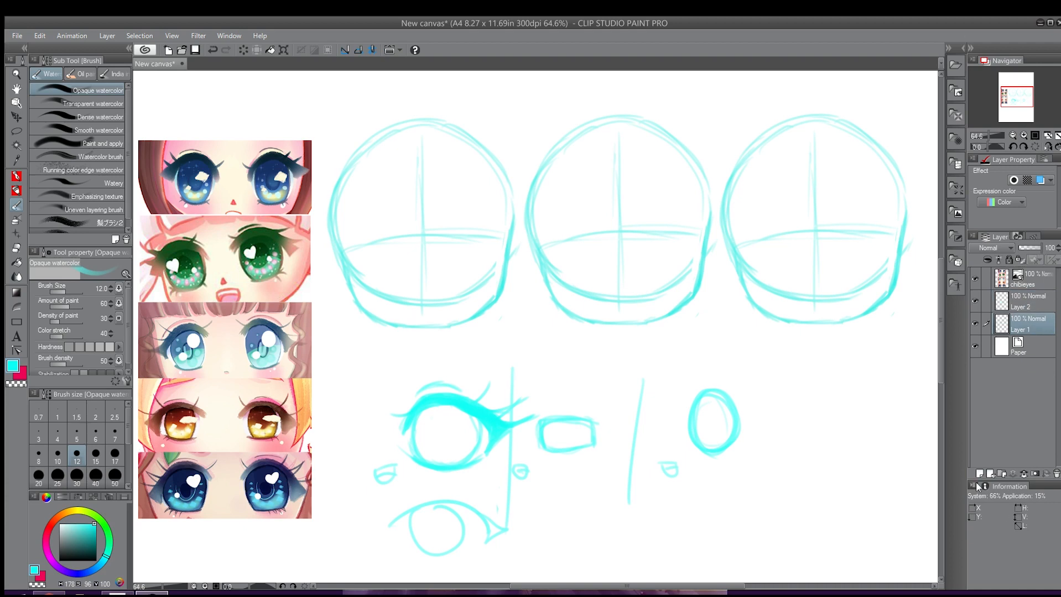
left_click(979, 474)
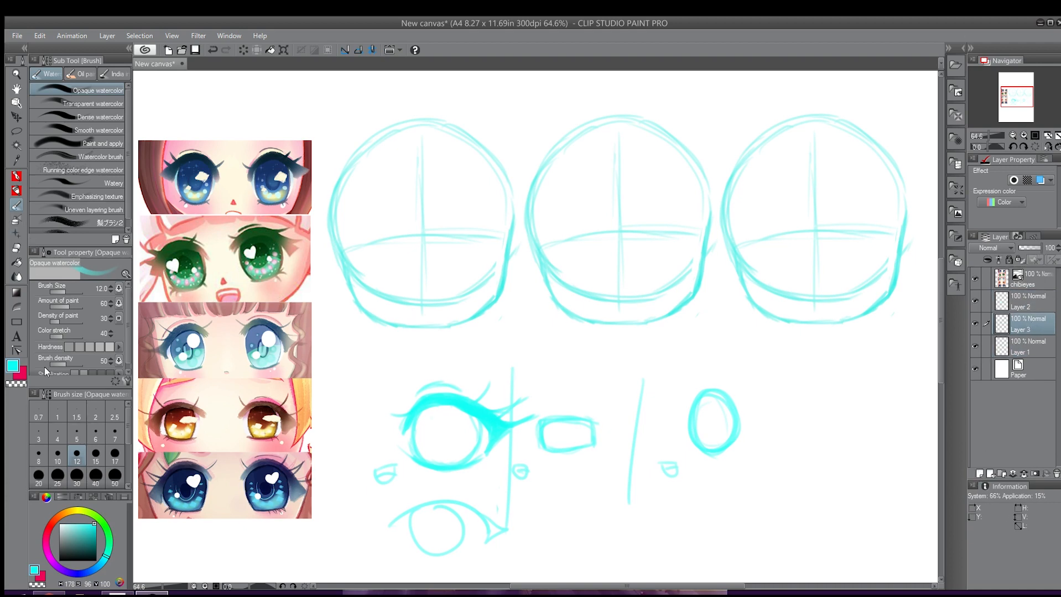
left_click(69, 511)
left_click(69, 524)
mouse_move(459, 426)
left_mouse_down()
mouse_move(421, 409)
mouse_move(477, 459)
mouse_move(456, 403)
mouse_move(466, 430)
mouse_move(407, 454)
mouse_move(436, 404)
mouse_move(487, 464)
left_mouse_up()
Paint the white of the round eye beside the iris in white, reducing the brush size to 8.
left_click(59, 523)
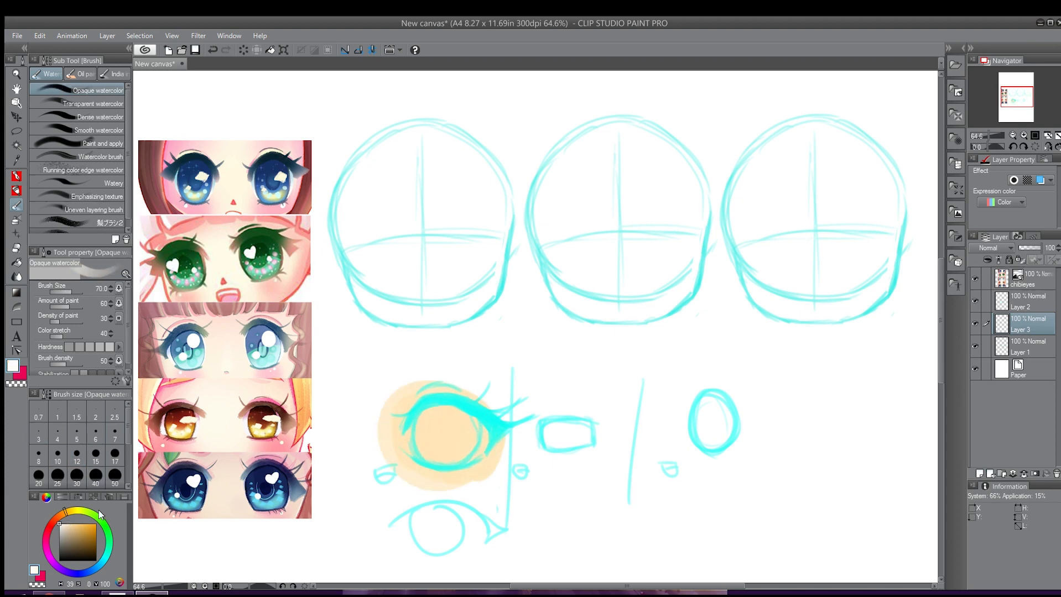
left_click(57, 475)
key("[")
key("[")
key("[")
key("[")
key("[")
key("[")
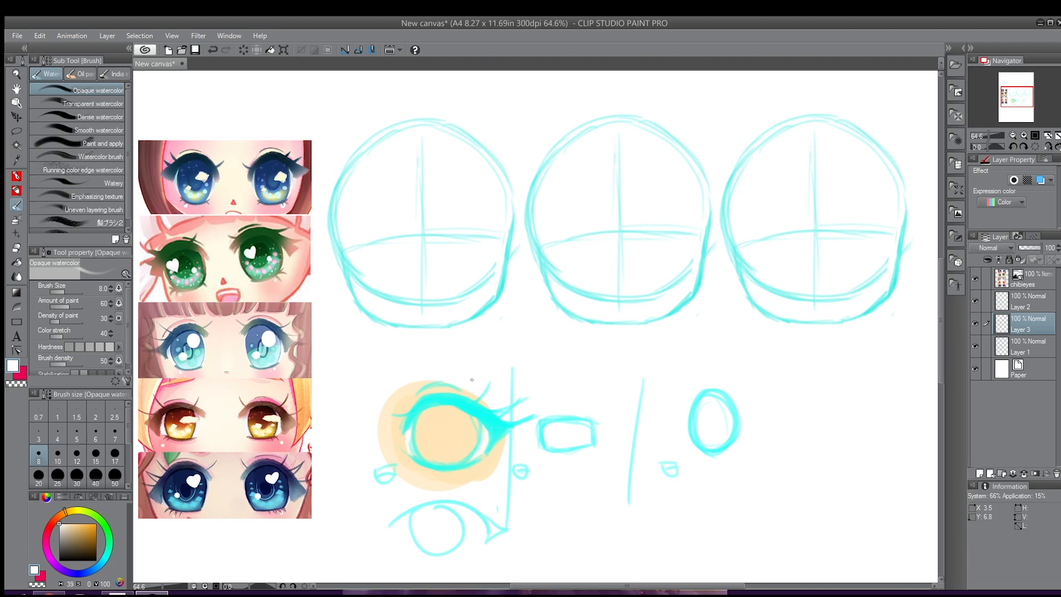
Fill the round eye's iris with turquoise using a brush size of 80, then repaint it in a lighter tint.
left_click(109, 550)
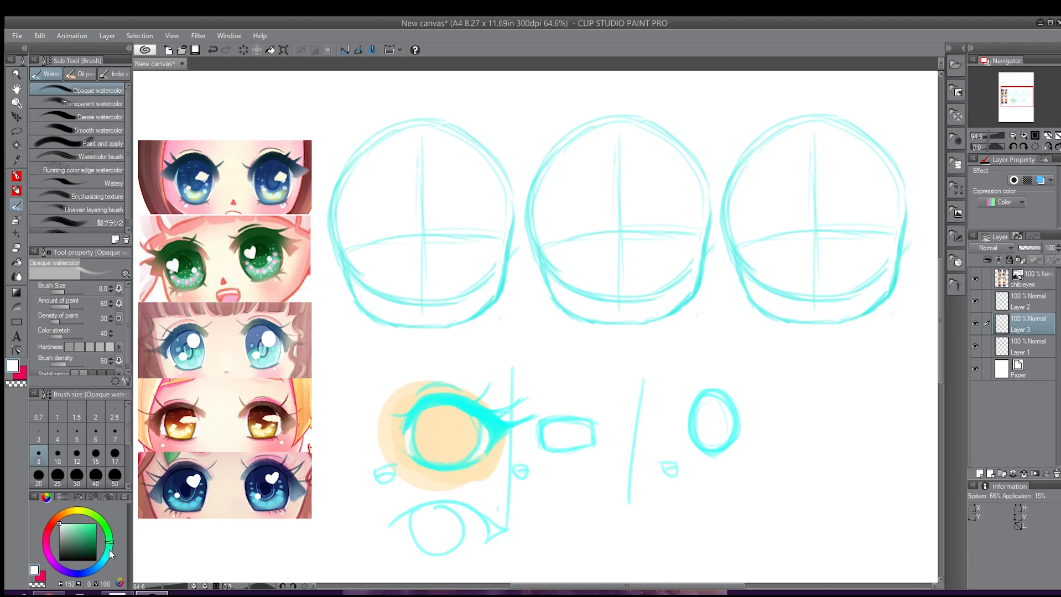
left_click(91, 527)
key("bracketright")
key("bracketright")
key("bracketright")
key("bracketright")
key("bracketright")
key("bracketright")
key("bracketright")
key("bracketright")
key("bracketright")
key("bracketright")
key("bracketright")
key("bracketright")
mouse_move(448, 434)
left_mouse_down()
mouse_move(429, 431)
mouse_move(439, 453)
mouse_move(462, 437)
mouse_move(437, 437)
left_mouse_up()
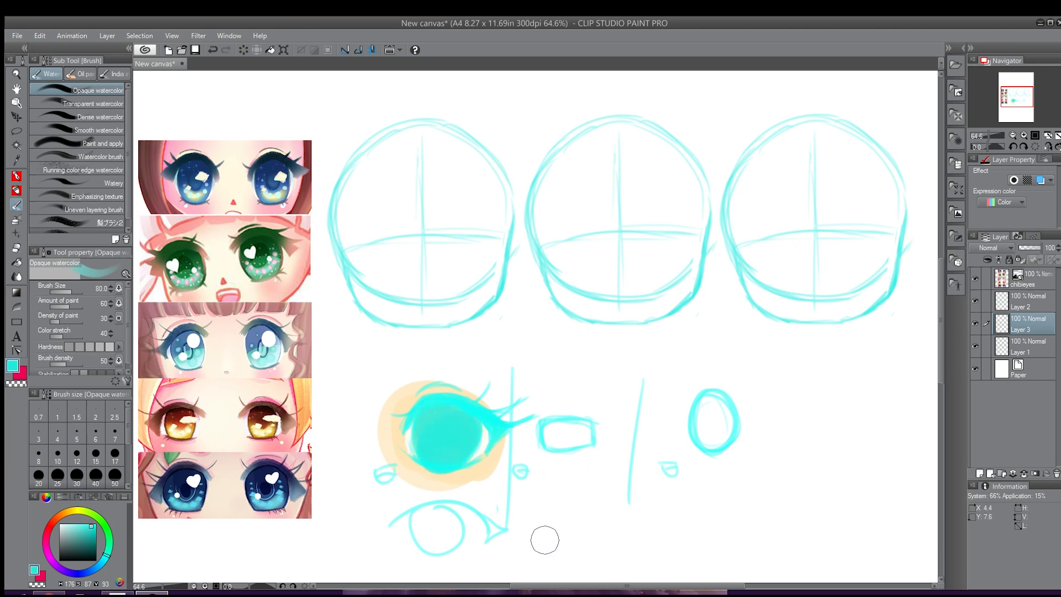
left_click_drag(85, 533, 82, 523)
mouse_move(457, 447)
left_mouse_down()
mouse_move(430, 424)
mouse_move(458, 447)
mouse_move(449, 416)
mouse_move(438, 444)
left_mouse_up()
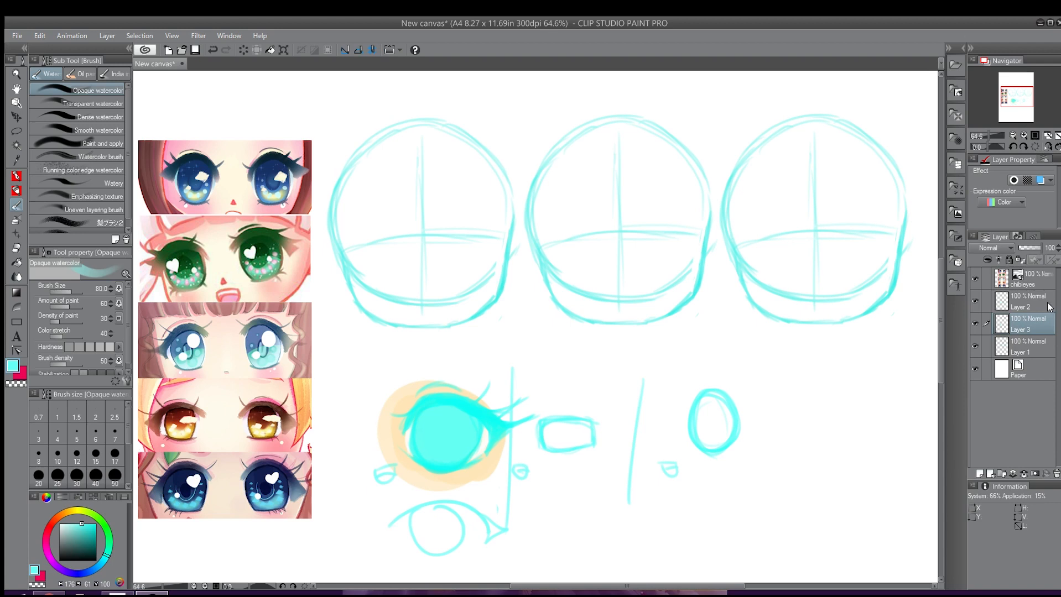
On Layer 2, add short lower lashes to the round eye in the cyan sampled from its line art.
left_click(989, 297)
left_click(974, 299)
left_click(974, 299)
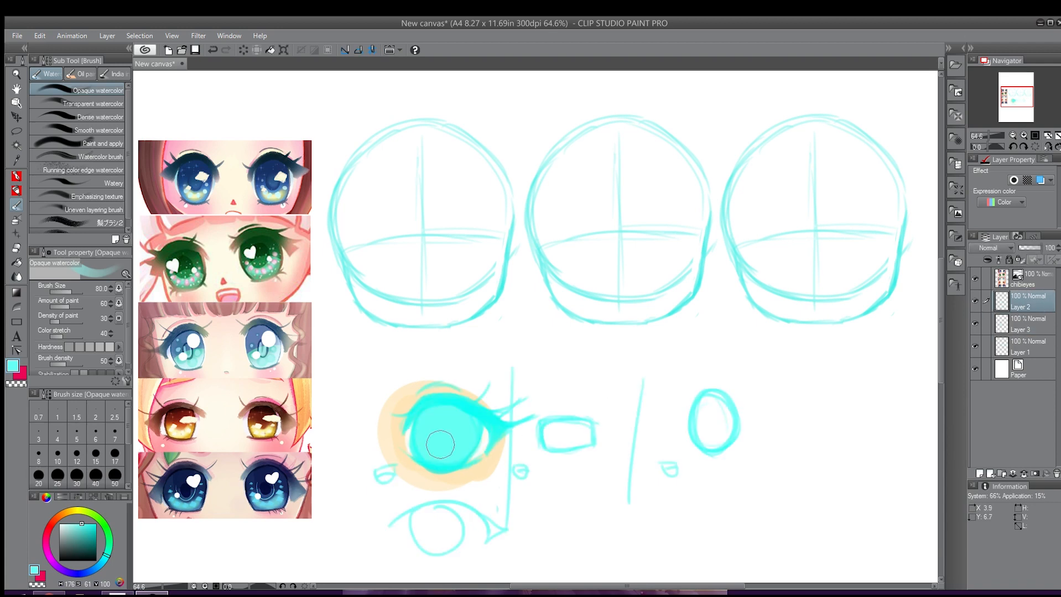
left_click(431, 403, "alt")
left_click(58, 453)
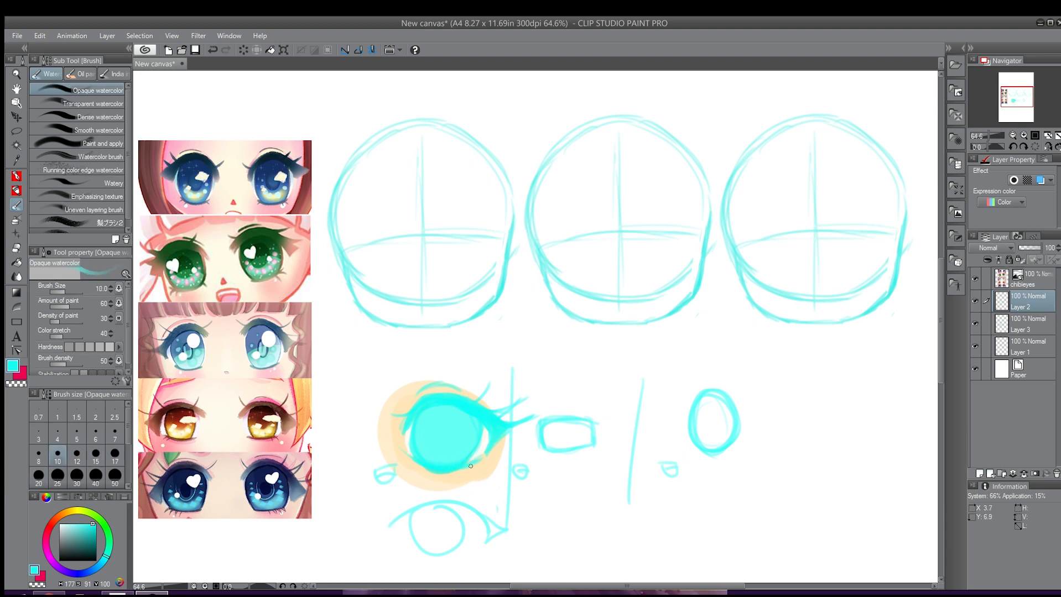
key("bracketleft")
key("bracketleft")
key("bracketleft")
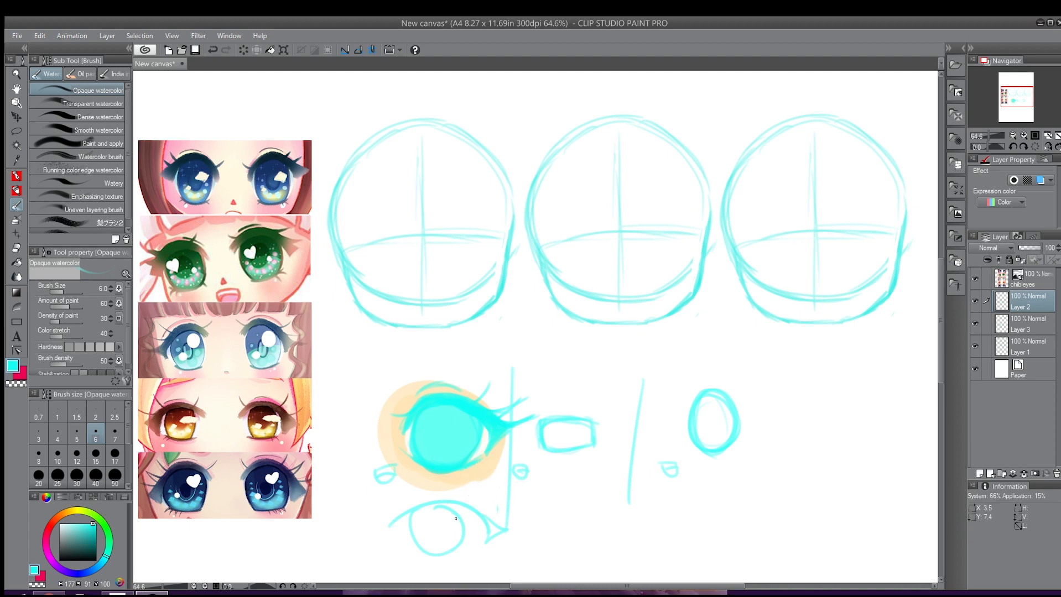
key("bracketright")
key("bracketright")
key("bracketright")
key("bracketright")
key("bracketright")
key("bracketright")
key("bracketright")
key("bracketleft")
key("bracketleft")
key("bracketleft")
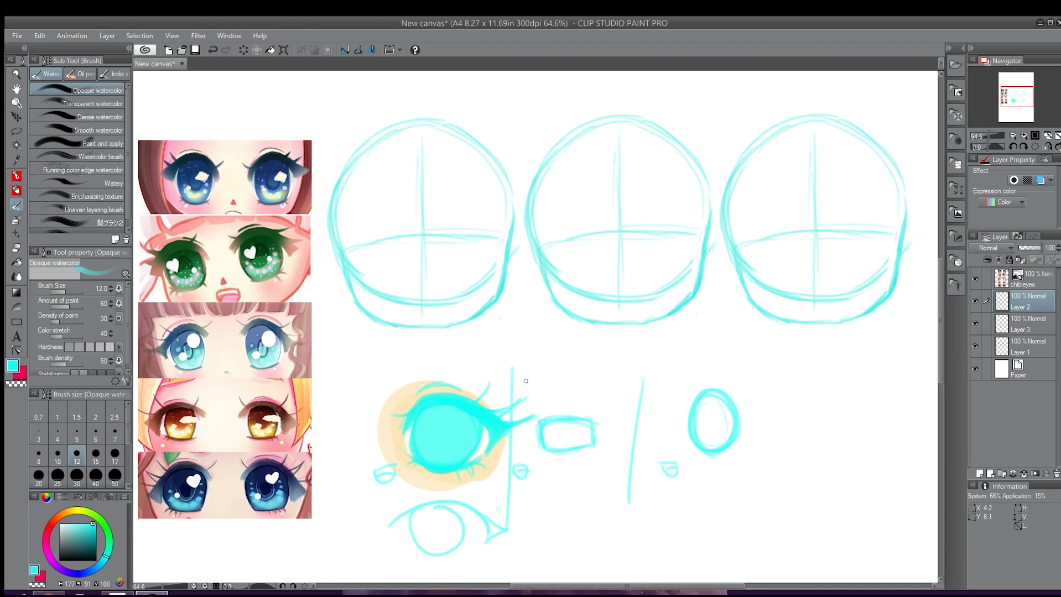
Lasso the first eye's sketches, move them left, hide the colour layer Layer 3 and clear the selection.
left_click(16, 131)
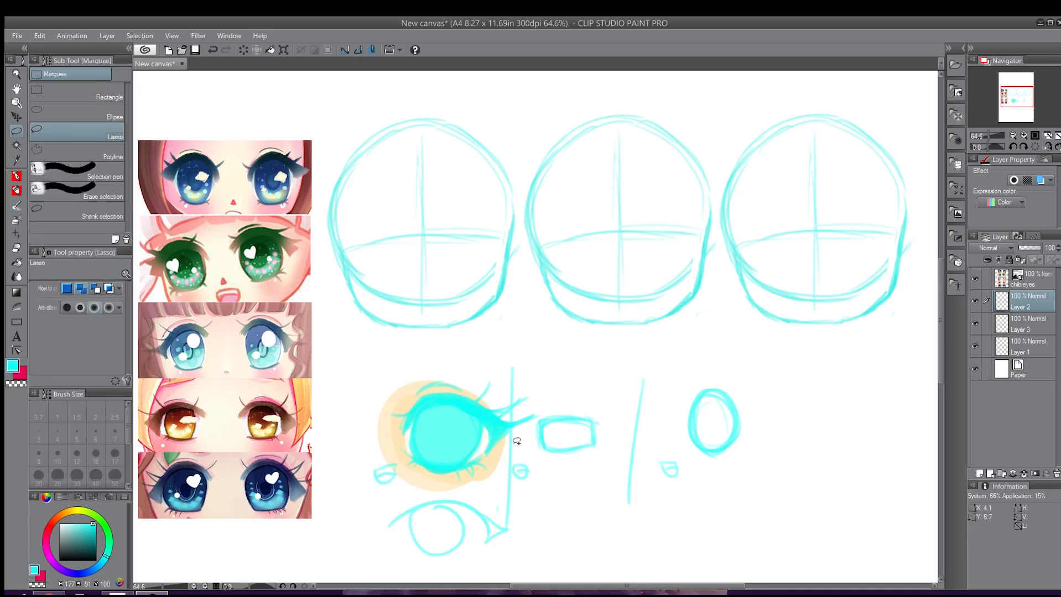
mouse_move(516, 441)
left_mouse_down()
mouse_move(548, 402)
mouse_move(527, 361)
mouse_move(375, 370)
mouse_move(344, 469)
mouse_move(373, 555)
mouse_move(435, 556)
mouse_move(531, 538)
mouse_move(540, 483)
mouse_move(530, 496)
mouse_move(516, 479)
mouse_move(520, 441)
left_mouse_up()
left_click(17, 117)
mouse_move(455, 435)
left_mouse_down()
mouse_move(410, 429)
mouse_move(420, 436)
left_mouse_up()
left_click(975, 324)
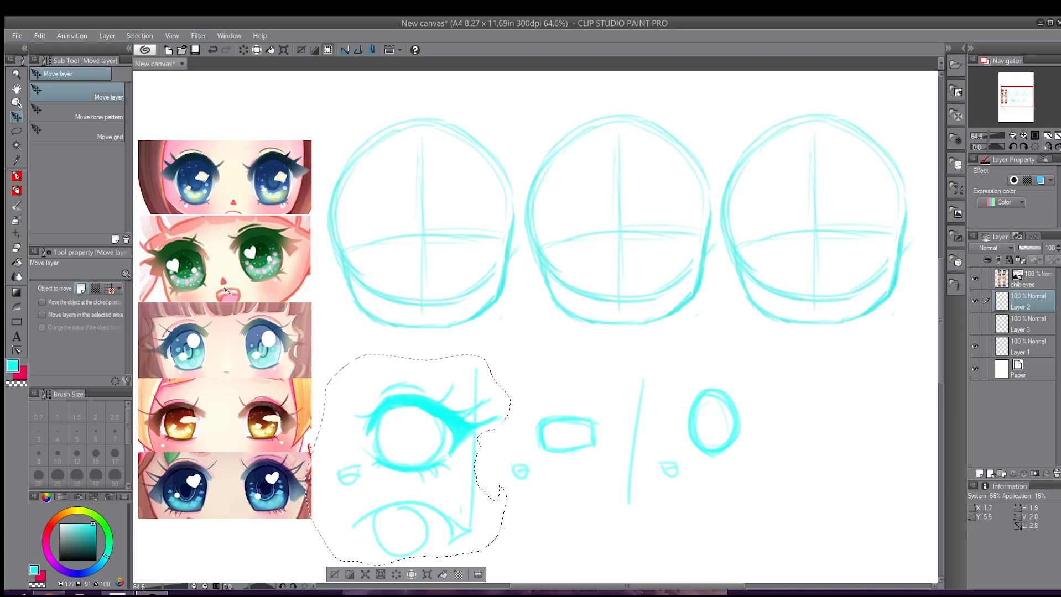
key("ctrl+d")
Draw a curved upper lid with a filled outer wing and a few lashes on the rectangular eye shape.
key("b")
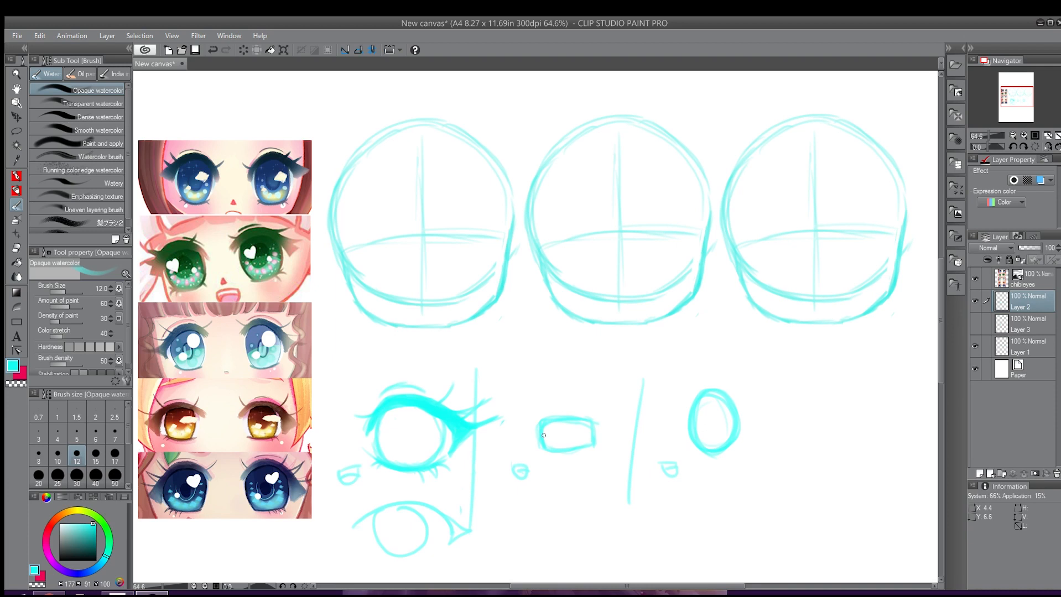
mouse_move(543, 421)
left_mouse_down()
mouse_move(593, 432)
mouse_move(572, 418)
mouse_move(588, 419)
mouse_move(610, 439)
left_mouse_up()
left_click_drag(563, 415, 601, 424)
mouse_move(587, 419)
left_mouse_down()
mouse_move(611, 426)
mouse_move(592, 448)
mouse_move(607, 442)
mouse_move(602, 431)
left_mouse_up()
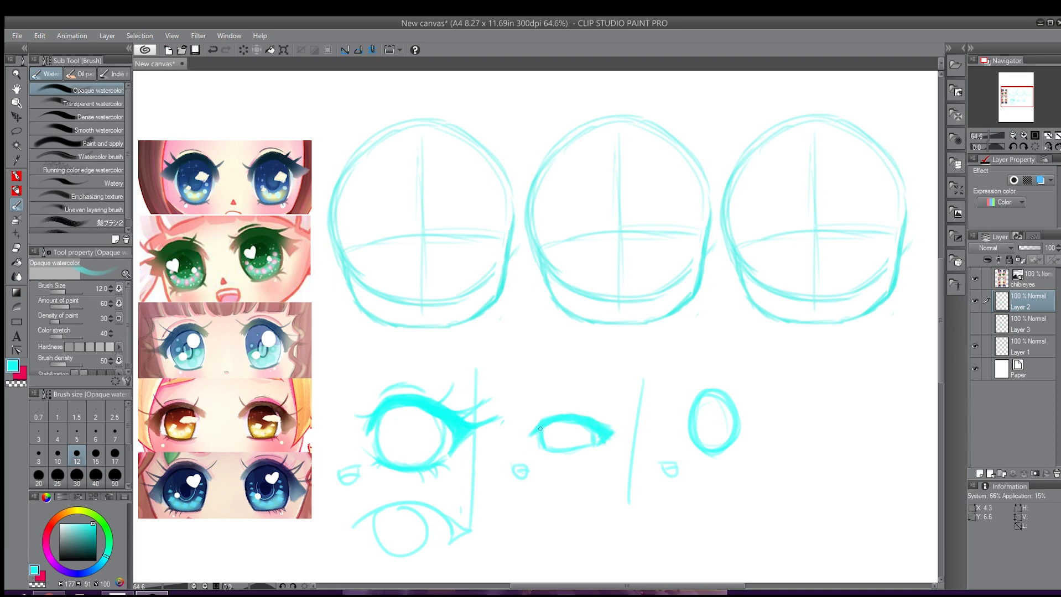
left_click_drag(529, 433, 543, 424)
mouse_move(595, 428)
left_mouse_down()
mouse_move(628, 426)
mouse_move(609, 431)
mouse_move(605, 416)
mouse_move(599, 430)
mouse_move(582, 408)
left_mouse_up()
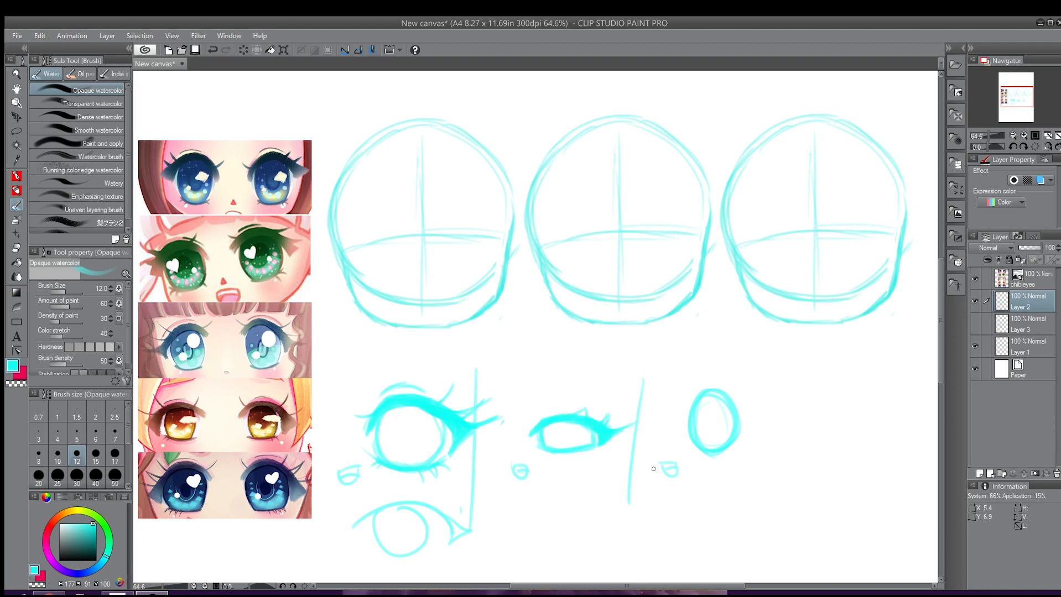
Undo the rectangular eye's last lash strokes, redraw the lashes at its corners and strengthen its lower lid.
key("ctrl+z")
key("ctrl+z")
key("ctrl+z")
left_click_drag(602, 424, 611, 415)
left_click_drag(535, 421, 518, 396)
key("ctrl+z")
left_click(171, 334)
mouse_move(537, 424)
left_mouse_down()
mouse_move(527, 415)
mouse_move(563, 454)
mouse_move(598, 442)
mouse_move(585, 458)
left_mouse_up()
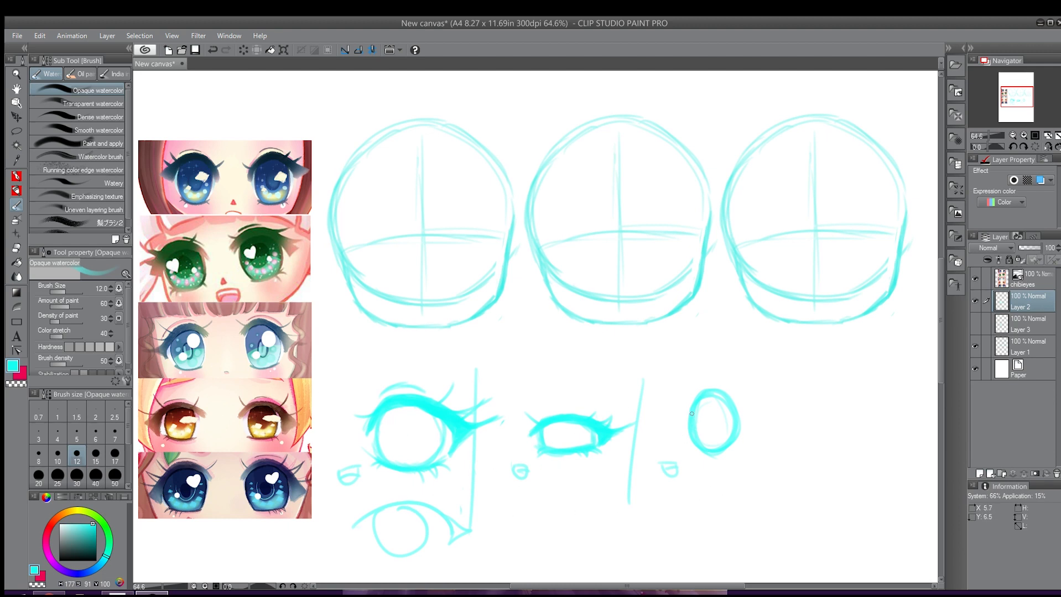
Thicken the oval eye's outline and draw a heavy upper lid with an outer wing, ending at brush size 20.
mouse_move(692, 413)
left_mouse_down()
mouse_move(698, 444)
mouse_move(693, 437)
left_mouse_up()
key("bracketright")
key("bracketright")
key("bracketright")
key("bracketright")
key("bracketright")
mouse_move(681, 416)
left_mouse_down()
mouse_move(695, 393)
mouse_move(730, 394)
mouse_move(745, 411)
mouse_move(751, 399)
mouse_move(746, 410)
mouse_move(759, 410)
left_mouse_up()
key("bracketleft")
key("bracketleft")
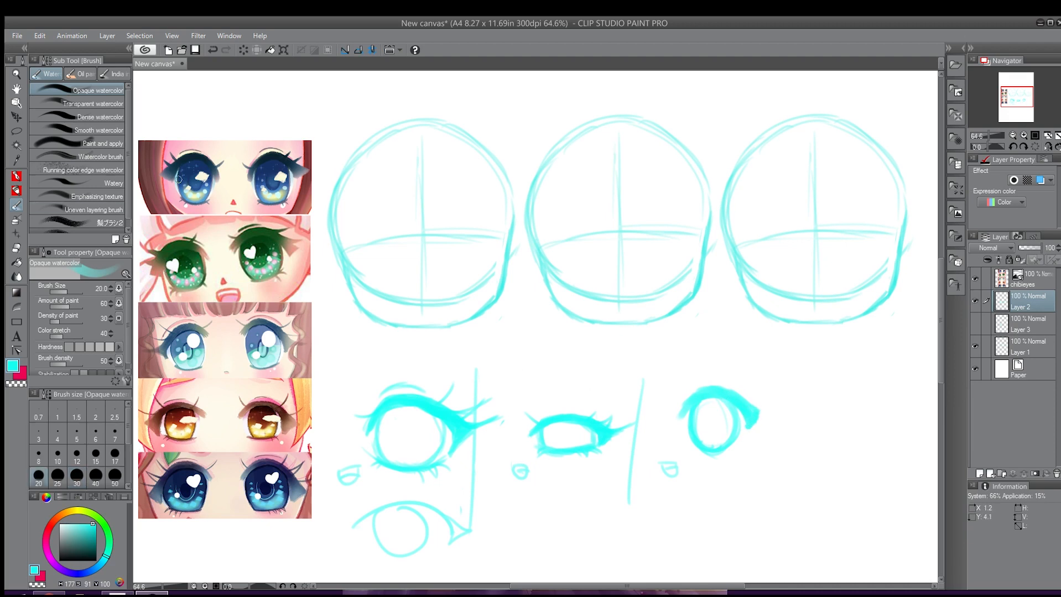
mouse_move(685, 410)
left_mouse_down()
mouse_move(723, 402)
mouse_move(713, 397)
mouse_move(703, 400)
mouse_move(747, 420)
left_mouse_up()
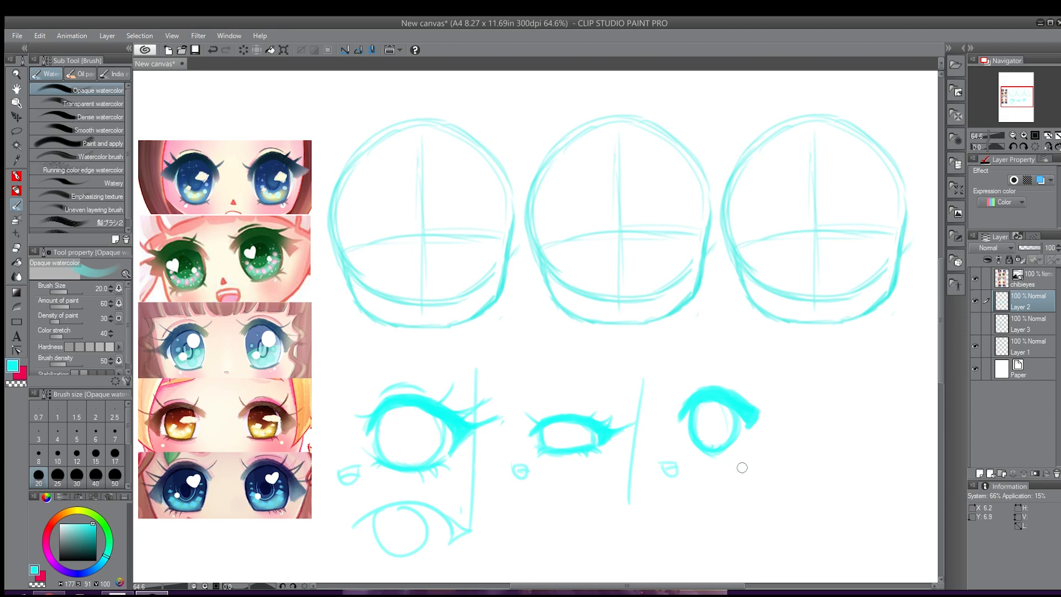
Extend the oval eye's outer wing, then add lashes and a lid crease at brush size 15.
left_click_drag(769, 402, 753, 429)
mouse_move(769, 400)
left_mouse_down()
mouse_move(749, 419)
mouse_move(757, 438)
mouse_move(740, 423)
left_mouse_up()
key("bracketleft")
key("bracketleft")
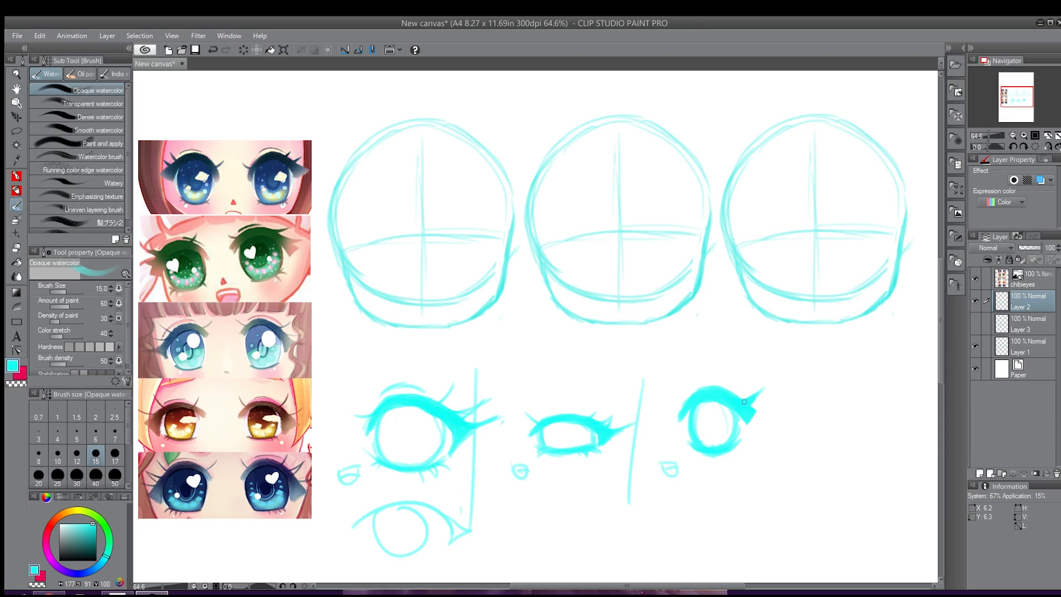
left_click_drag(748, 413, 769, 405)
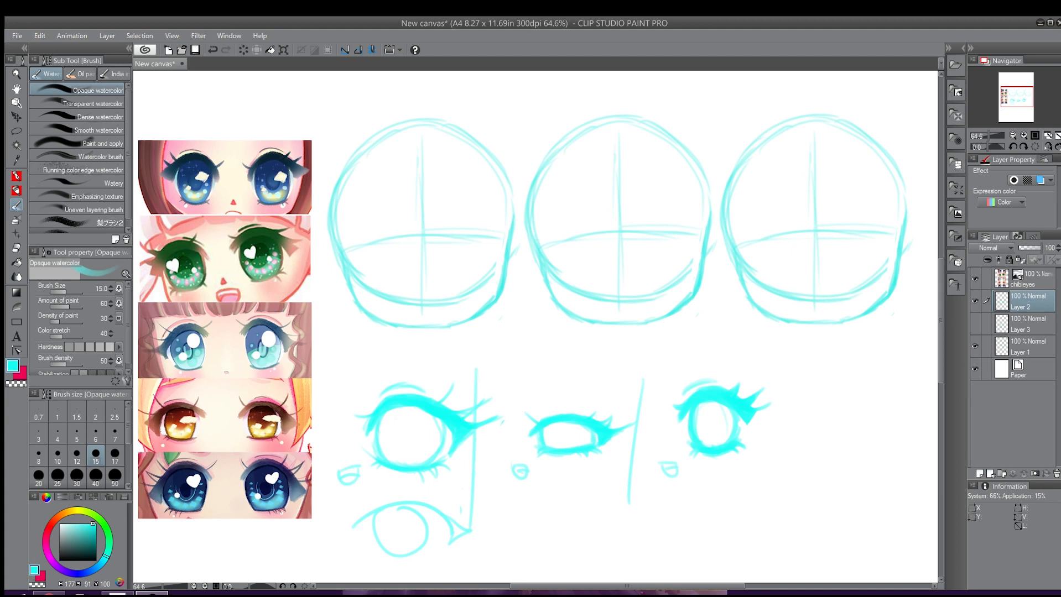
Add a new raster layer and sketch two iris circles on the first head, one on each side of its centre line.
left_click(977, 473)
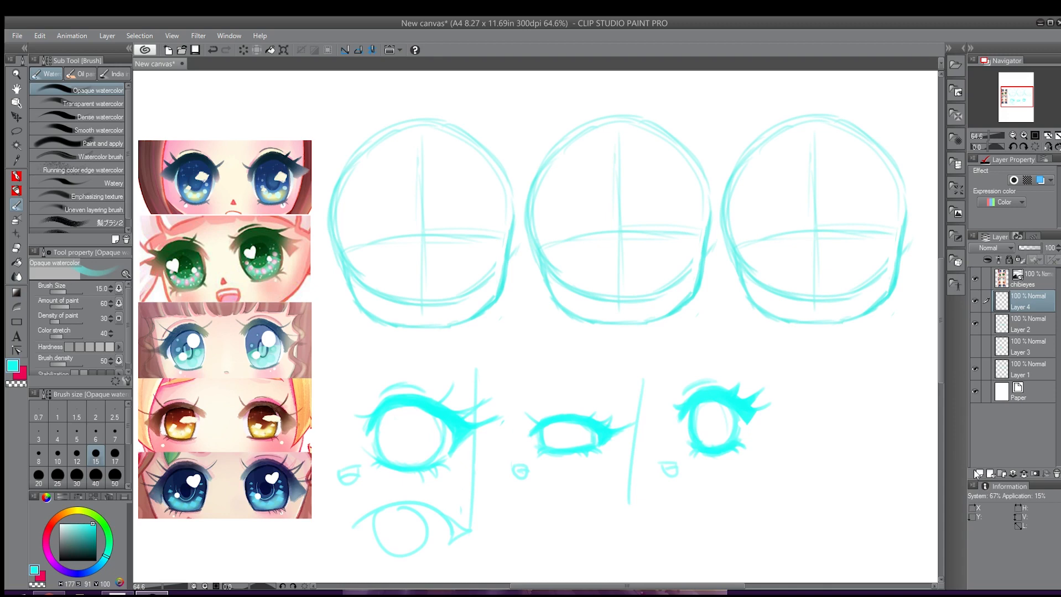
key("ctrl+plus")
key("ctrl+plus")
key("ctrl+plus")
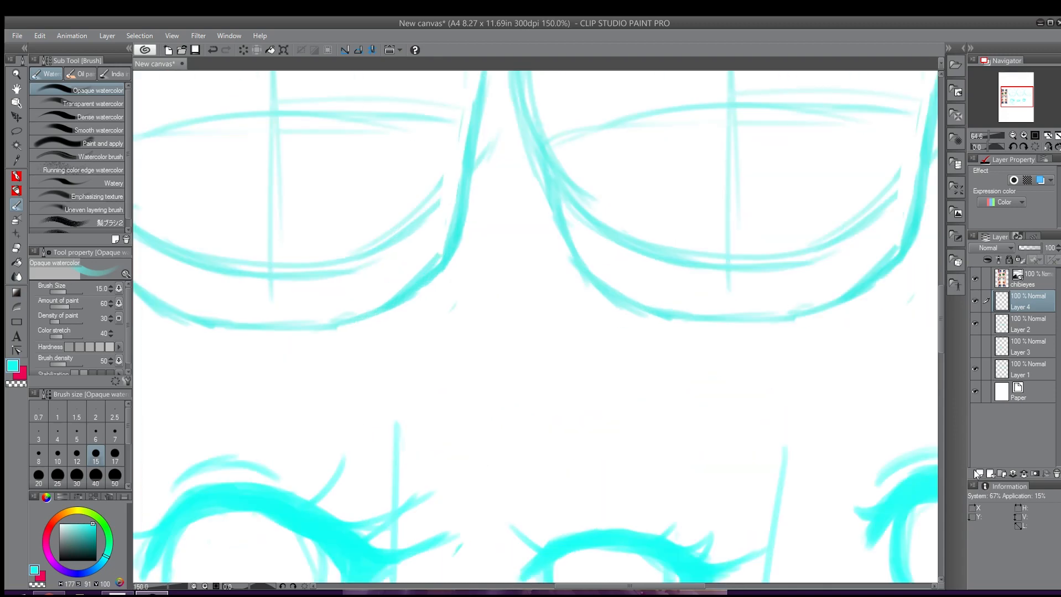
left_click_drag(321, 238, 454, 453)
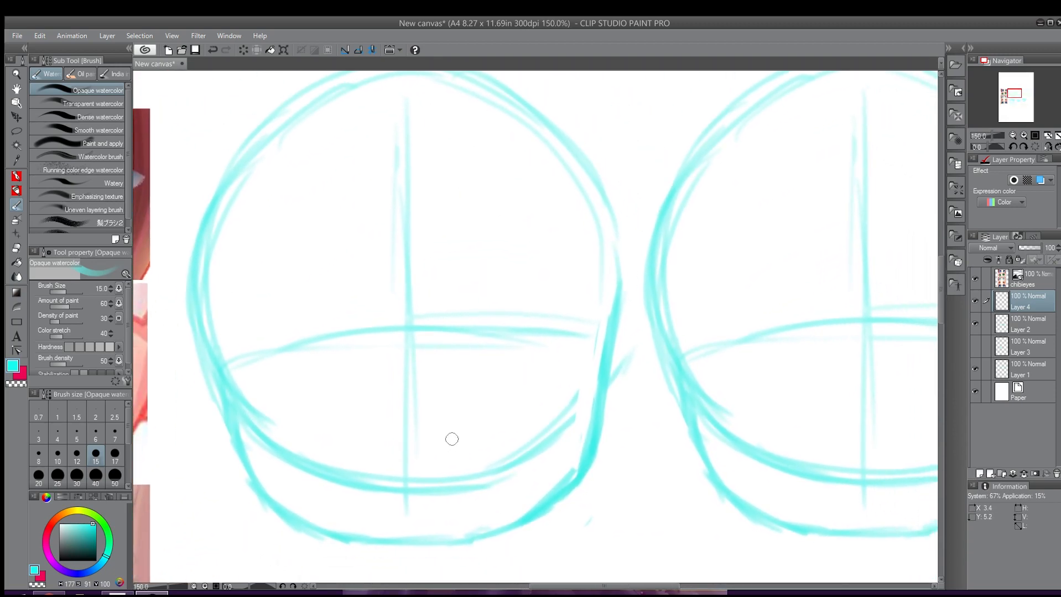
left_click_drag(407, 363, 415, 395)
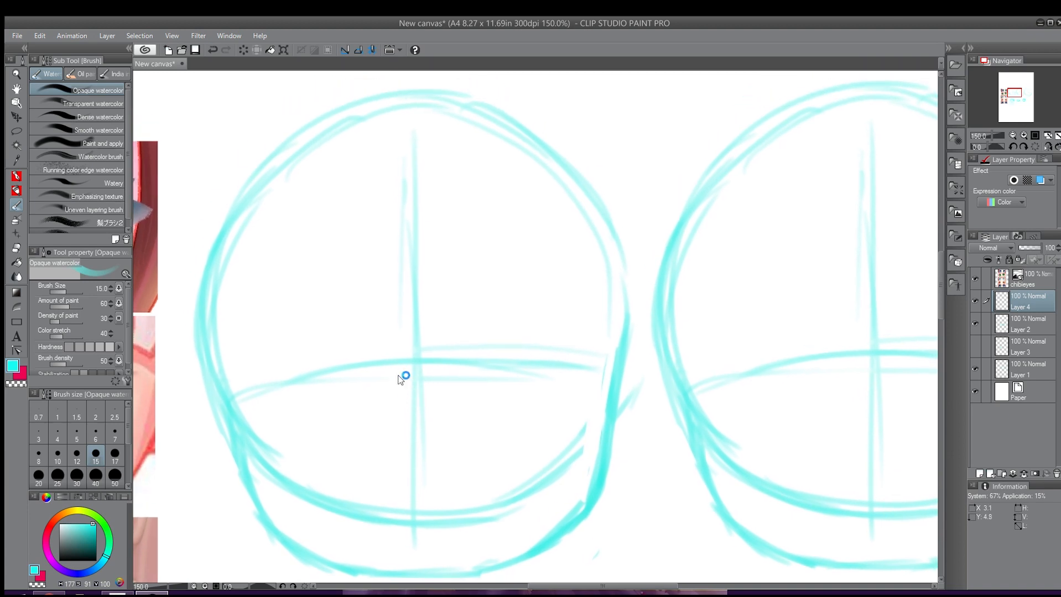
scroll(398, 375, "down", 2)
mouse_move(447, 439)
left_mouse_down()
mouse_move(445, 416)
mouse_move(502, 407)
left_mouse_up()
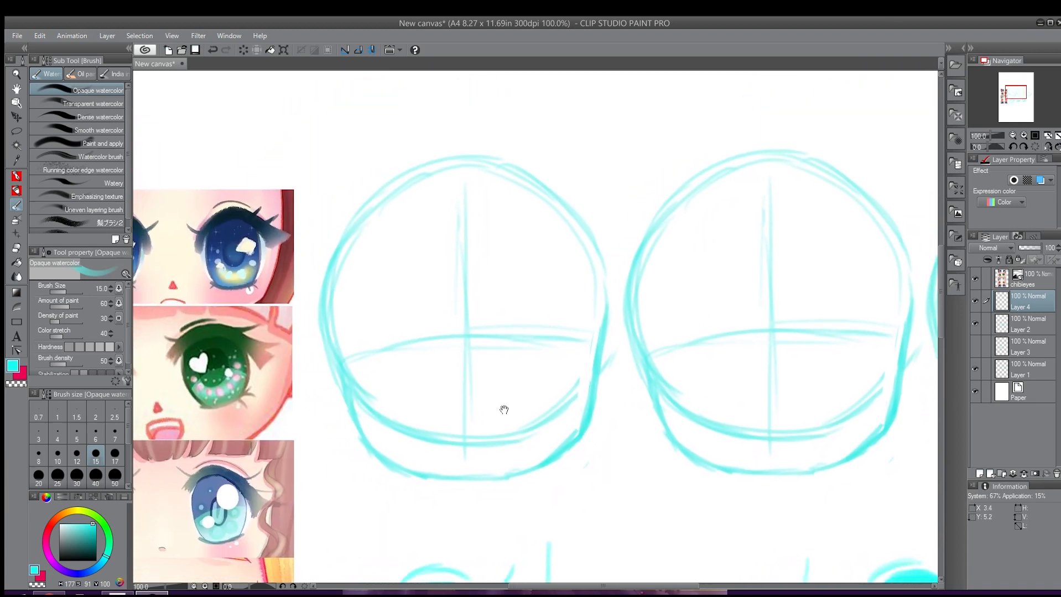
mouse_move(511, 301)
left_mouse_down()
mouse_move(497, 339)
mouse_move(518, 313)
left_mouse_up()
mouse_move(401, 298)
left_mouse_down()
mouse_move(372, 325)
mouse_move(401, 307)
left_mouse_up()
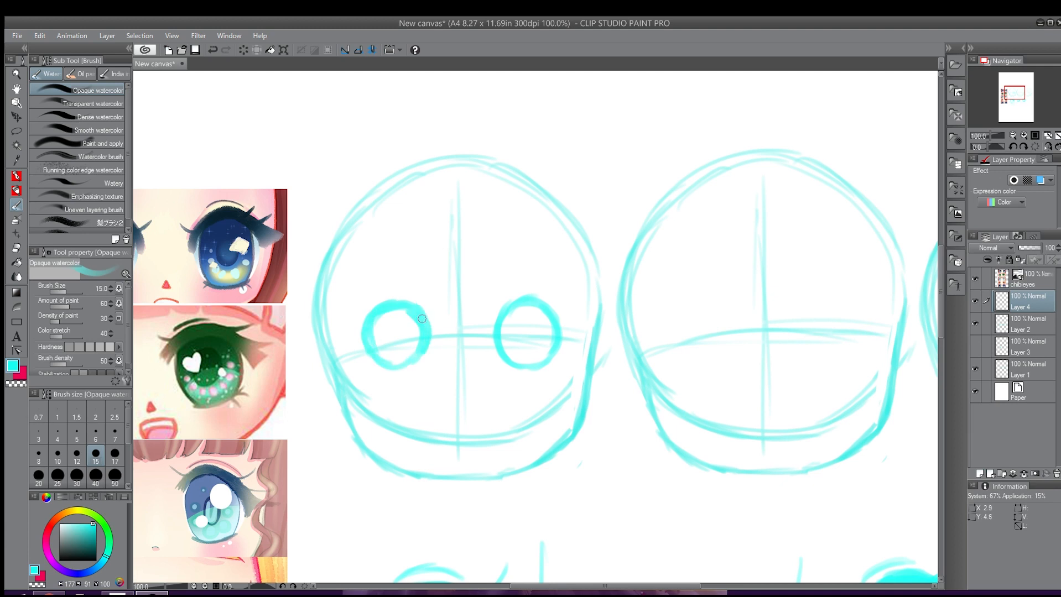
Turn the first head's iris circles into taller ovals lower on the face and add a small oval mouth.
key("ctrl+t")
mouse_move(462, 386)
left_mouse_down()
mouse_move(462, 373)
mouse_move(450, 426)
mouse_move(474, 430)
left_mouse_up()
key("Return")
key("k")
left_click_drag(493, 357, 494, 374)
key("b")
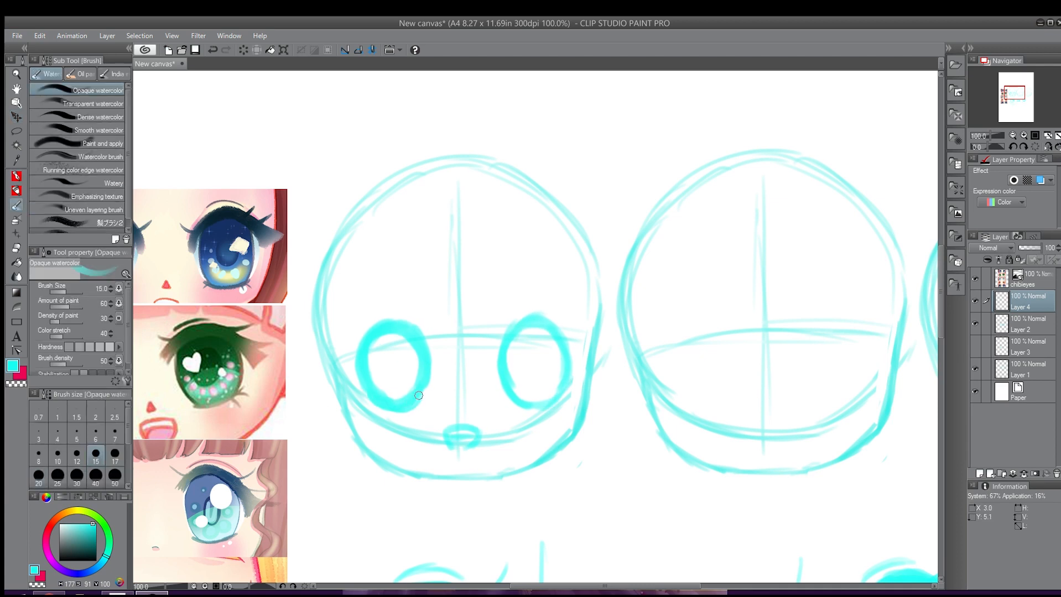
Draw thick curved upper lids with filled outer wings over both iris ovals.
mouse_move(449, 359)
left_mouse_down()
mouse_move(346, 357)
mouse_move(354, 387)
left_mouse_up()
mouse_move(370, 332)
left_mouse_down()
mouse_move(453, 359)
mouse_move(585, 354)
left_mouse_up()
left_click_drag(548, 323, 597, 365)
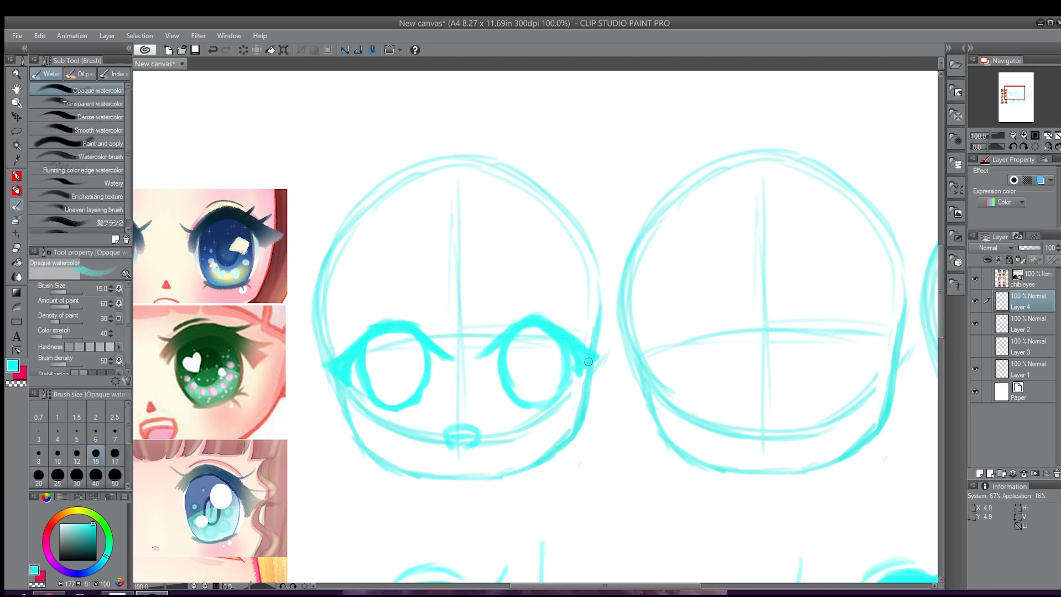
left_click_drag(502, 331, 545, 328)
Add lower lids to both eyes and sketch pupils and round highlights inside the irises.
left_click_drag(365, 409, 426, 405)
left_click_drag(509, 409, 571, 404)
left_click_drag(417, 329, 437, 345)
left_click_drag(404, 357, 382, 391)
left_click_drag(514, 387, 550, 357)
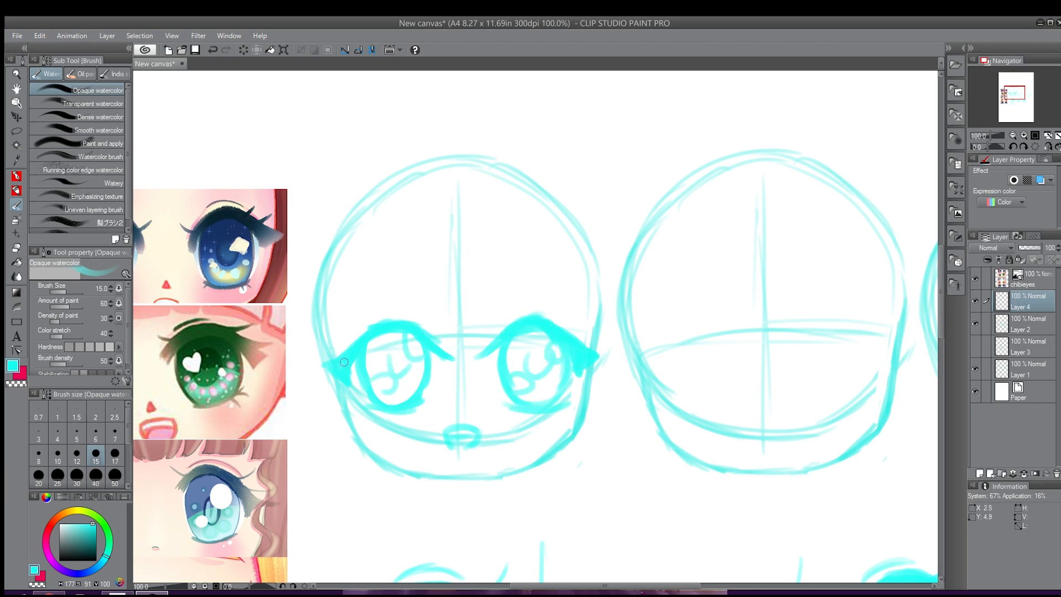
Add lashes at the corners of both upper lids and short crease lines above them.
left_click_drag(359, 326, 335, 354)
left_click_drag(432, 338, 456, 349)
left_click_drag(575, 329, 602, 348)
left_click_drag(506, 312, 553, 306)
left_click_drag(374, 313, 416, 310)
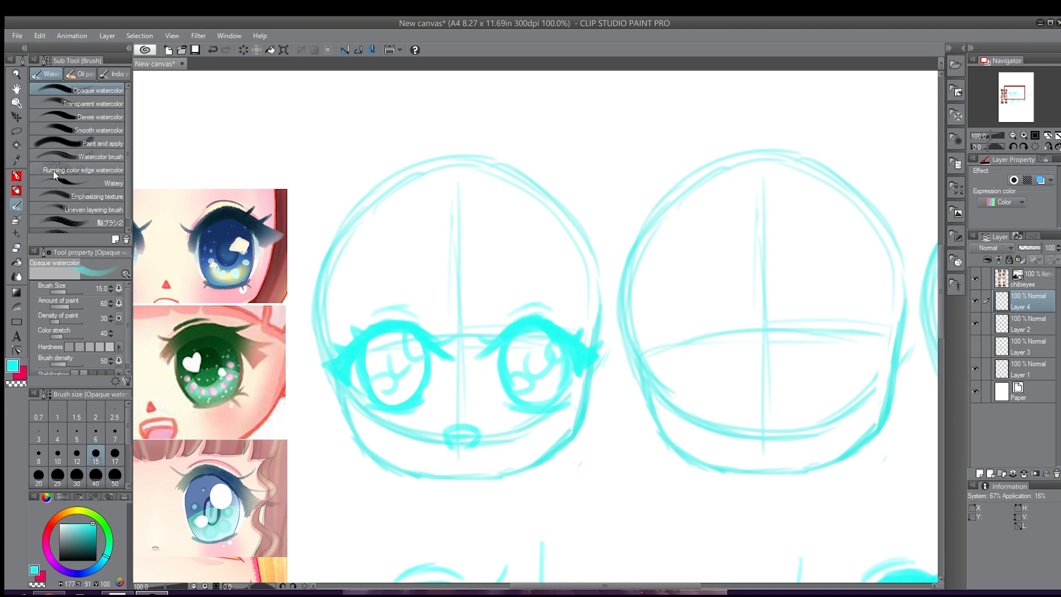
Select the インク pen, lower the eye sketch layer's opacity to 45% and add a new layer above it.
left_click(16, 177)
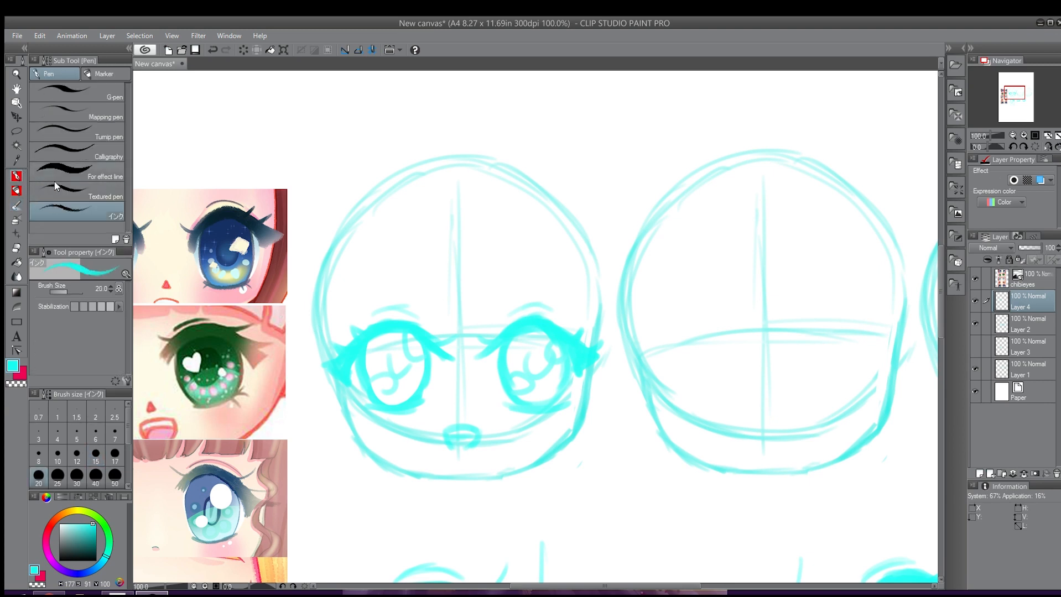
left_click_drag(1033, 251, 1025, 252)
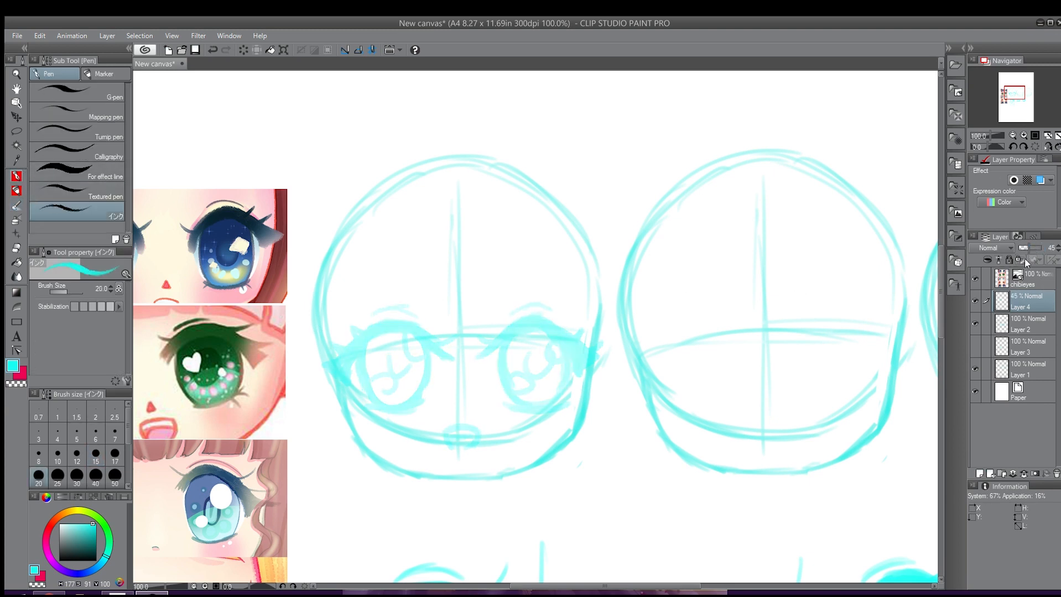
left_click(979, 474)
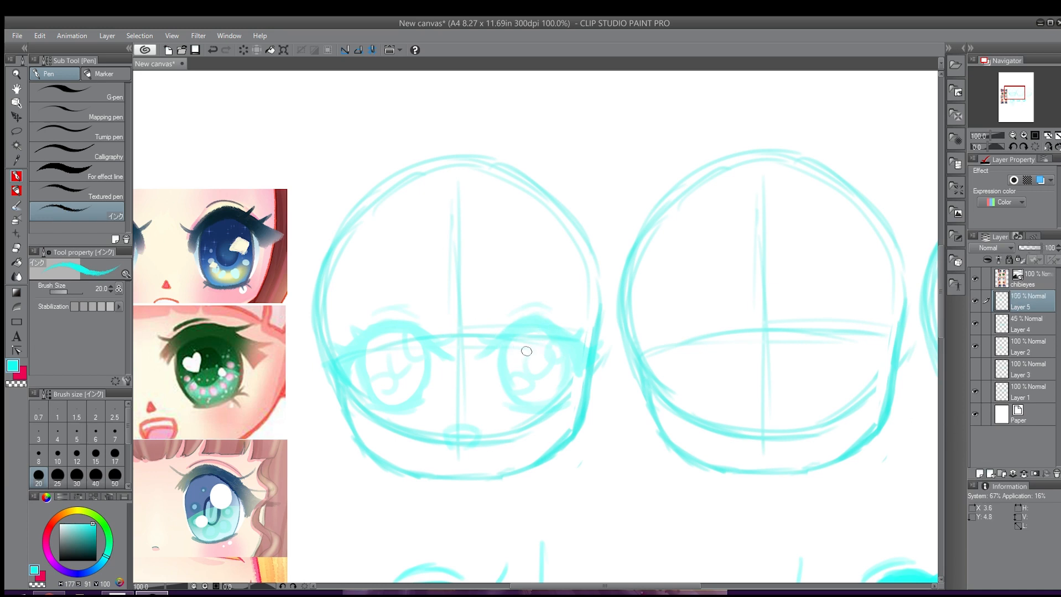
Try tracing one eye's pupil and highlights with the インク pen, clear them, and test a broad stroke at size 170.
mouse_move(558, 341)
left_mouse_down()
mouse_move(561, 360)
mouse_move(517, 387)
mouse_move(547, 376)
left_mouse_up()
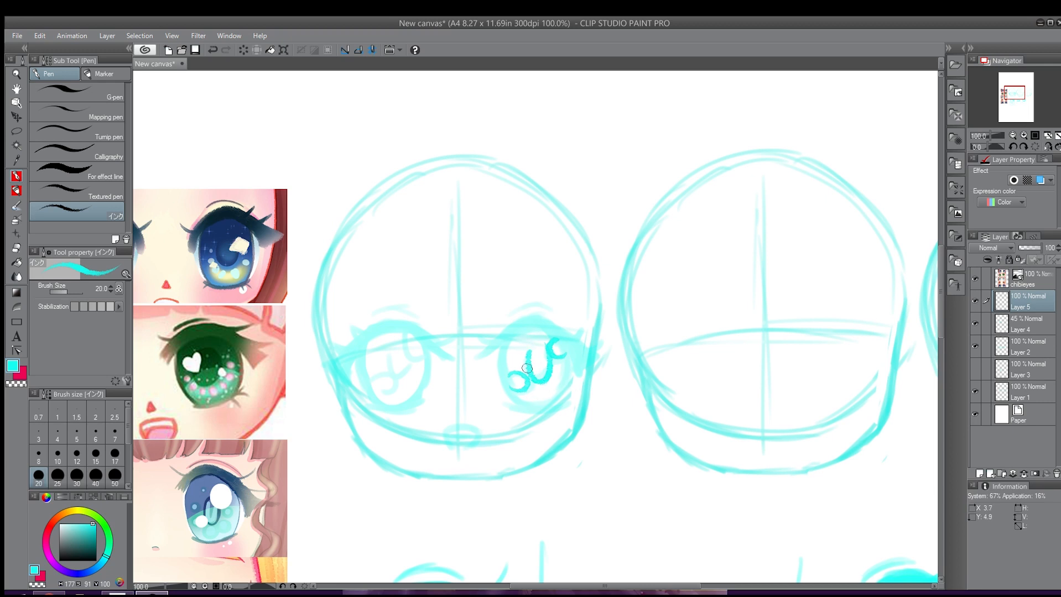
key("Delete")
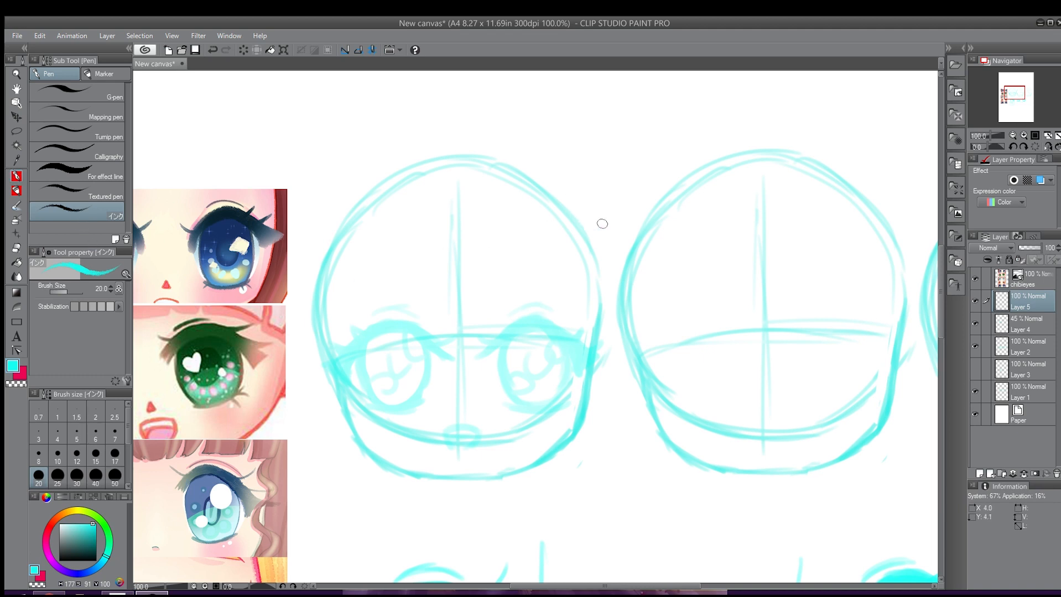
mouse_move(608, 163)
left_mouse_down()
mouse_move(592, 161)
mouse_move(545, 236)
mouse_move(599, 320)
mouse_move(733, 351)
mouse_move(728, 236)
mouse_move(669, 170)
mouse_move(614, 166)
left_mouse_up()
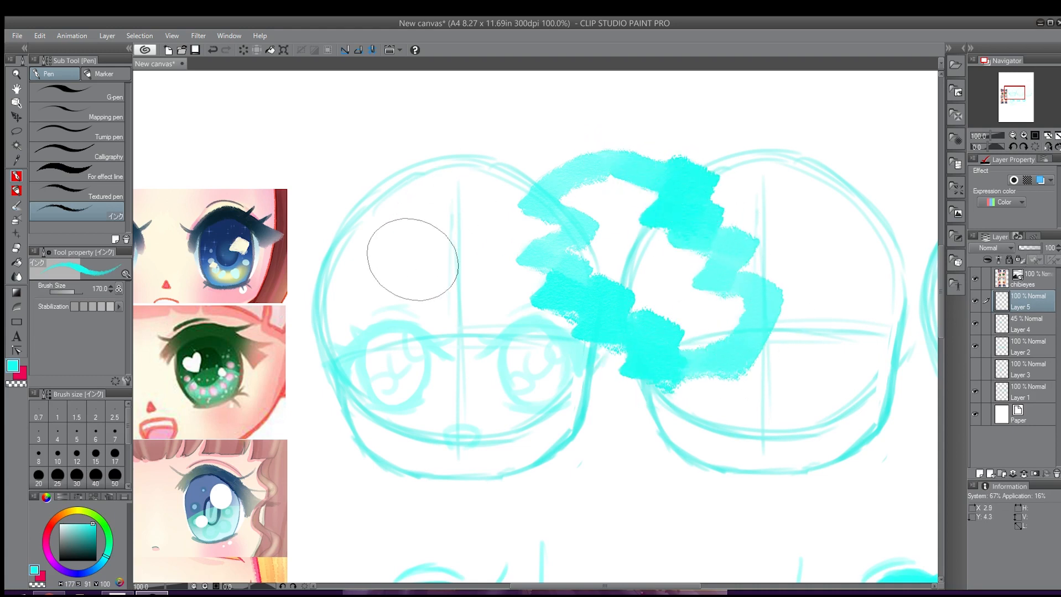
key("ctrl+z")
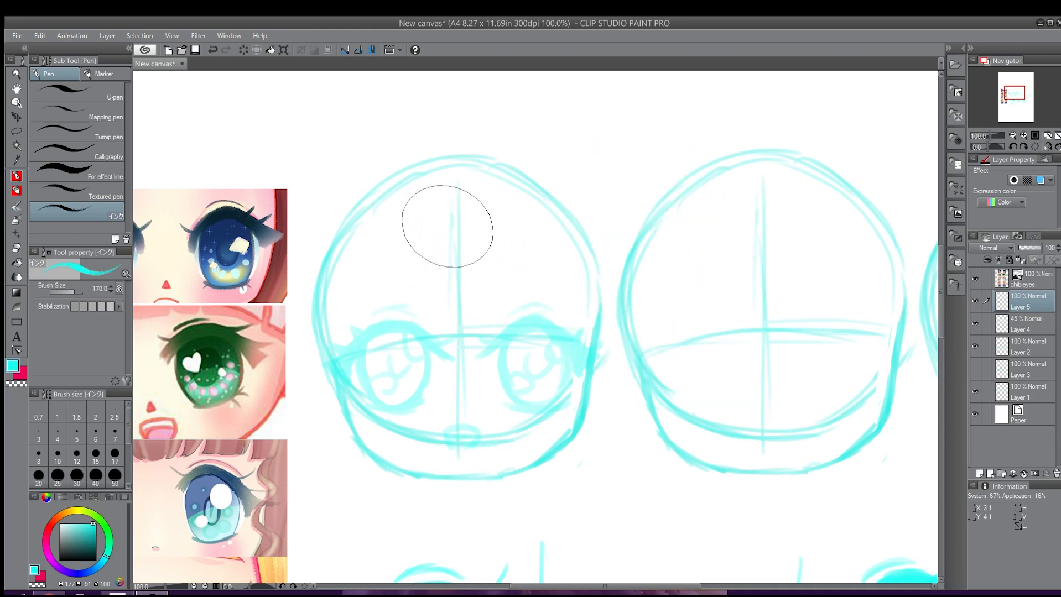
Test the G-pen with broad curving strokes at brush size 100 and undo them.
left_click(113, 95)
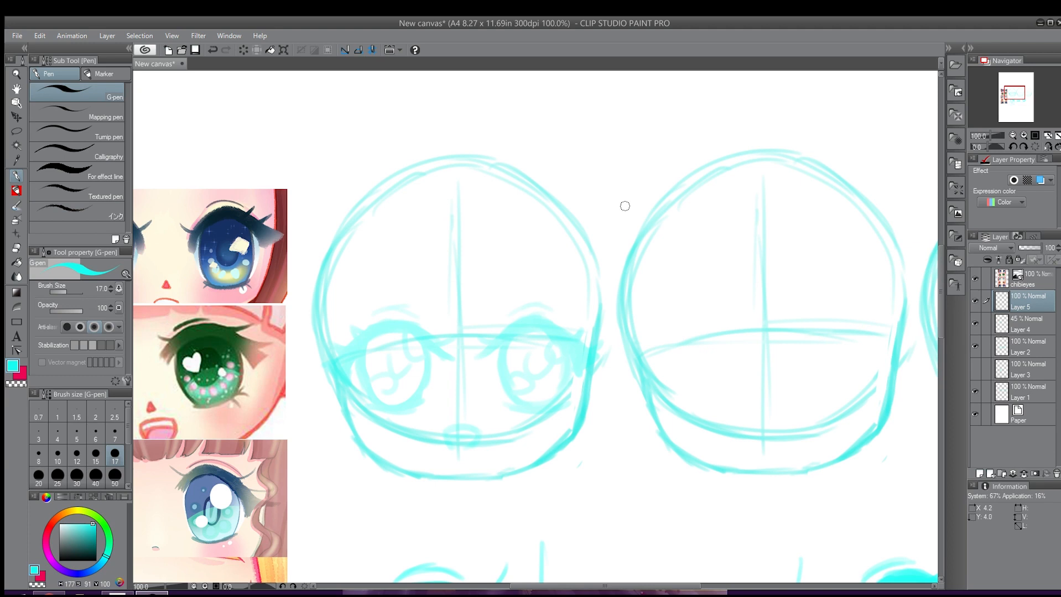
key("bracketright")
key("bracketright")
key("bracketright")
key("bracketright")
key("bracketright")
key("bracketright")
key("bracketright")
key("bracketright")
key("bracketright")
mouse_move(606, 221)
left_mouse_down()
mouse_move(737, 185)
mouse_move(701, 203)
left_mouse_up()
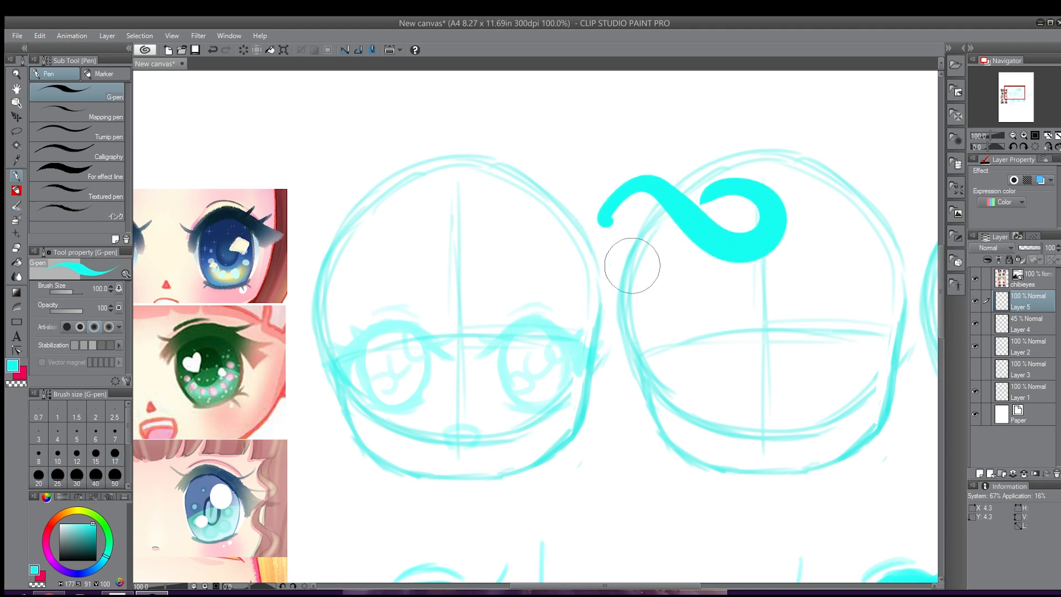
mouse_move(600, 251)
left_mouse_down()
mouse_move(685, 265)
mouse_move(661, 332)
mouse_move(567, 397)
left_mouse_up()
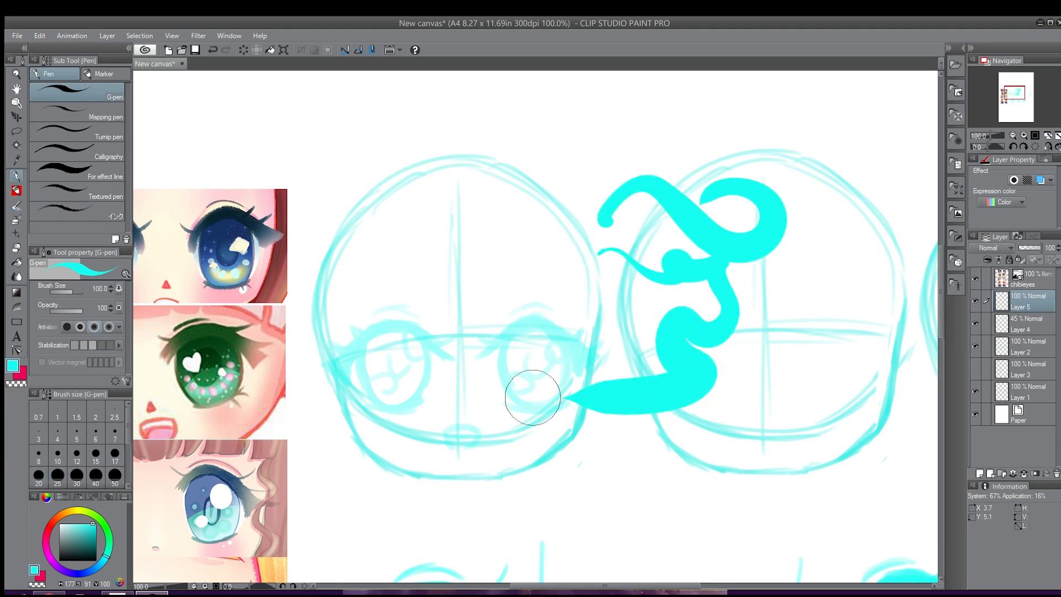
key("ctrl+z")
key("ctrl+z")
Return to the インク pen, test its rough texture with a broad zigzag at size 170 and undo it.
left_click(93, 215)
left_click(543, 147)
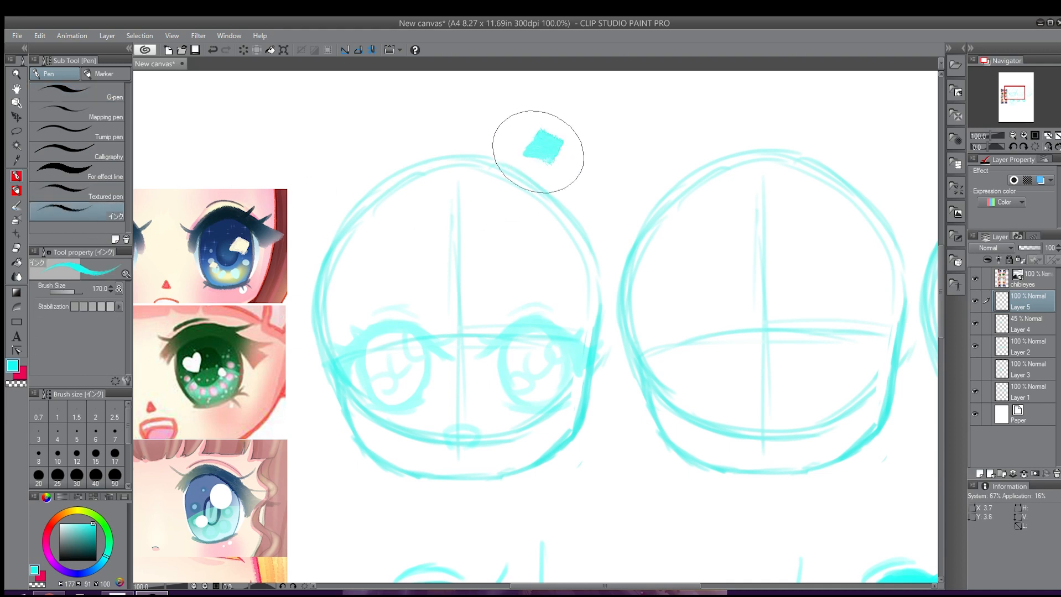
mouse_move(538, 152)
left_mouse_down()
mouse_move(587, 180)
mouse_move(669, 196)
mouse_move(635, 172)
mouse_move(525, 154)
mouse_move(585, 183)
mouse_move(630, 308)
mouse_move(573, 436)
left_mouse_up()
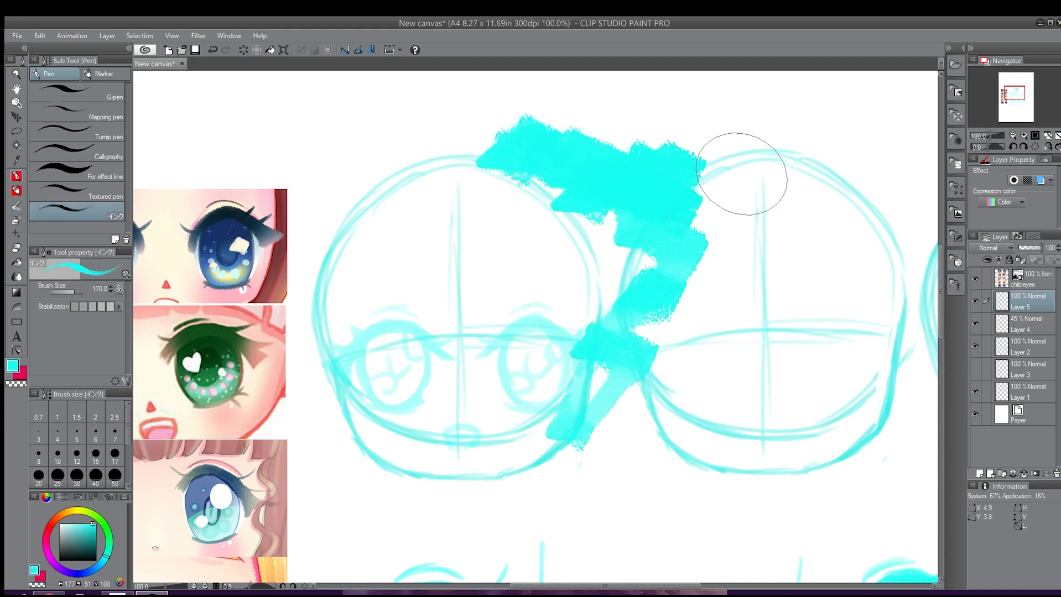
key("ctrl+z")
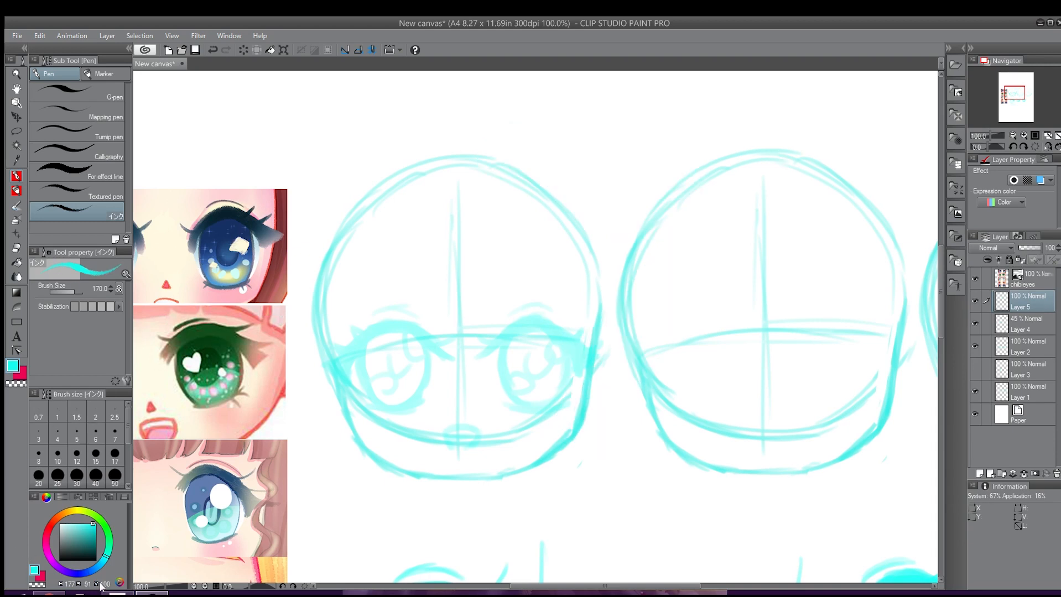
Set the drawing colour to pink with hue 345, saturation 40 and value 91, and reduce the brush size to 15.
left_click(81, 569)
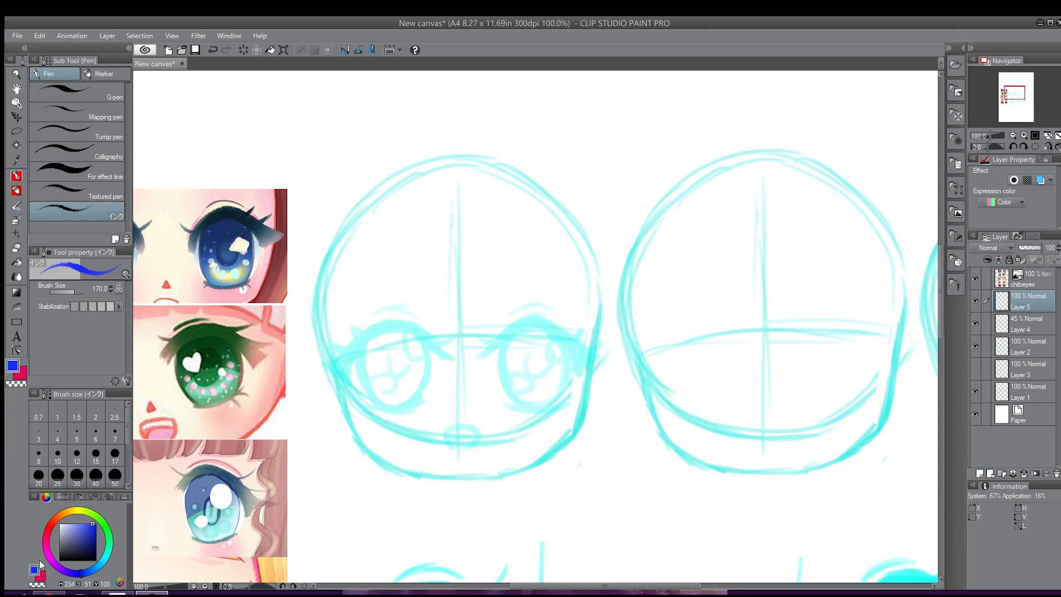
mouse_move(54, 565)
left_mouse_down()
mouse_move(46, 534)
mouse_move(46, 548)
left_mouse_up()
left_click(76, 530)
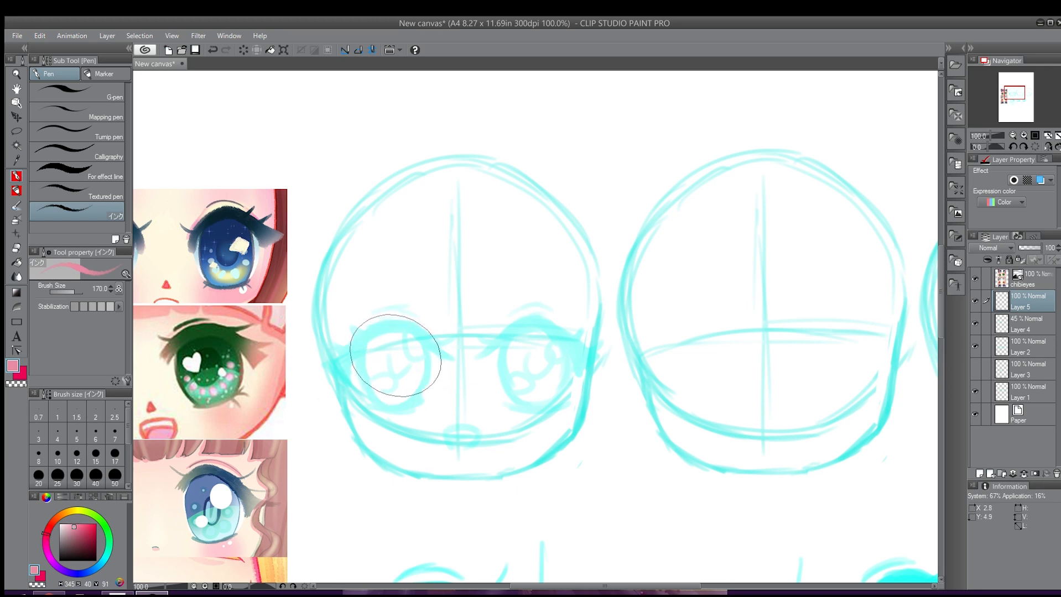
key("bracketleft")
key("bracketleft")
key("bracketleft")
key("bracketleft")
key("bracketleft")
key("bracketleft")
key("bracketleft")
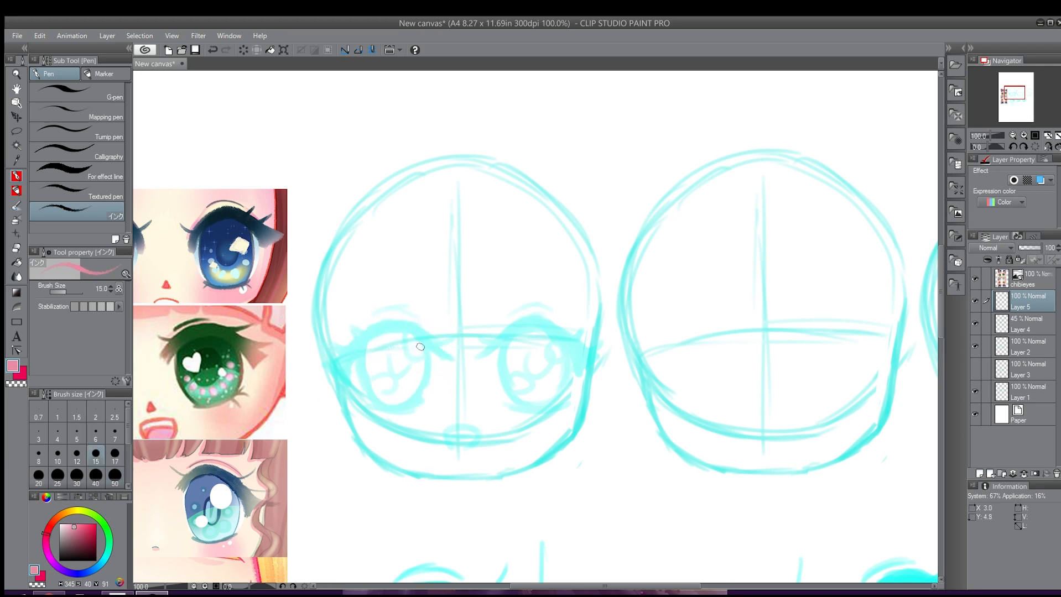
Try a thick pink upper lid on the first head's left eye from the inner corner outward, undoing each stroke.
key("bracketright")
key("bracketright")
key("bracketright")
mouse_move(449, 354)
left_mouse_down()
mouse_move(367, 344)
mouse_move(336, 364)
left_mouse_up()
key("ctrl+z")
mouse_move(451, 360)
left_mouse_down()
mouse_move(428, 341)
mouse_move(340, 383)
mouse_move(338, 372)
mouse_move(404, 328)
mouse_move(445, 357)
left_mouse_up()
key("ctrl+z")
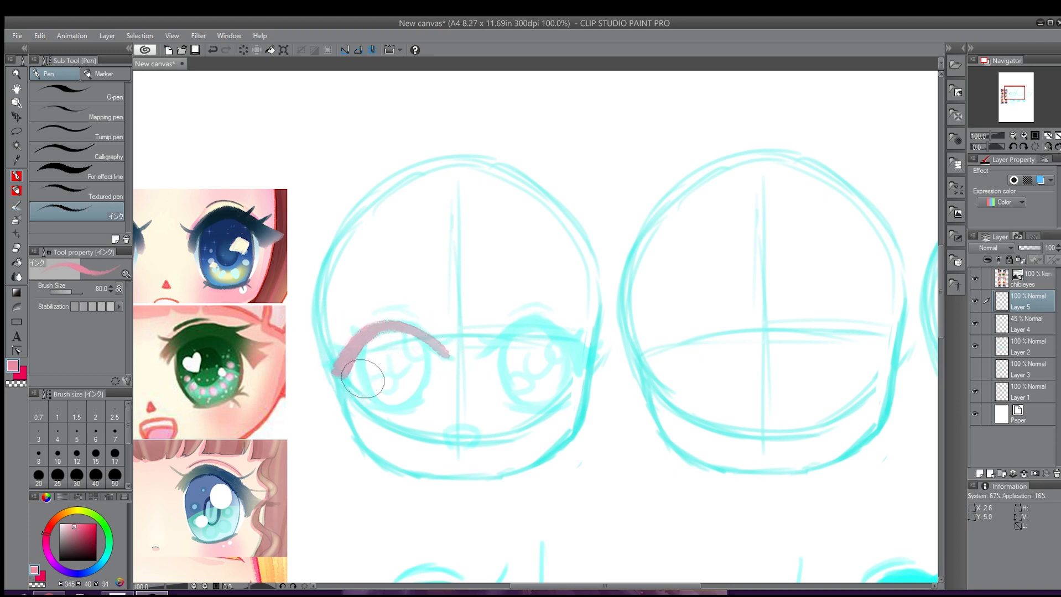
key("ctrl+z")
Try the left eye's upper lid repeatedly from the outer corner inward at brush size 80, undoing each stroke.
mouse_move(335, 371)
left_mouse_down()
mouse_move(386, 331)
mouse_move(453, 347)
left_mouse_up()
key("ctrl+z")
mouse_move(340, 371)
left_mouse_down()
mouse_move(422, 334)
mouse_move(462, 350)
mouse_move(341, 370)
mouse_move(391, 325)
mouse_move(462, 333)
left_mouse_up()
key("ctrl+z")
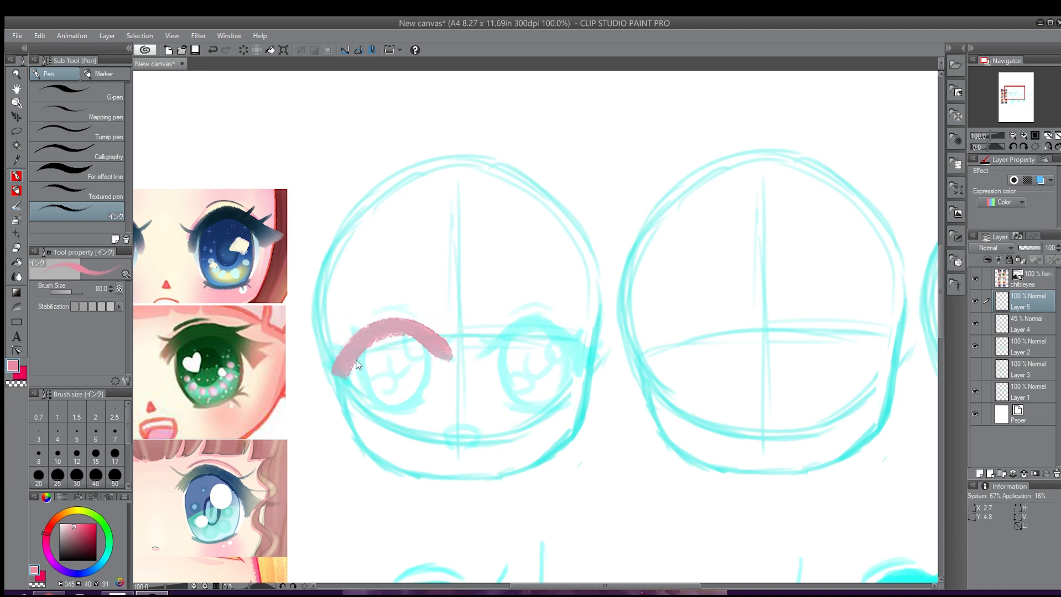
key("ctrl+z")
mouse_move(334, 368)
left_mouse_down()
mouse_move(394, 325)
mouse_move(445, 340)
left_mouse_up()
key("ctrl+z")
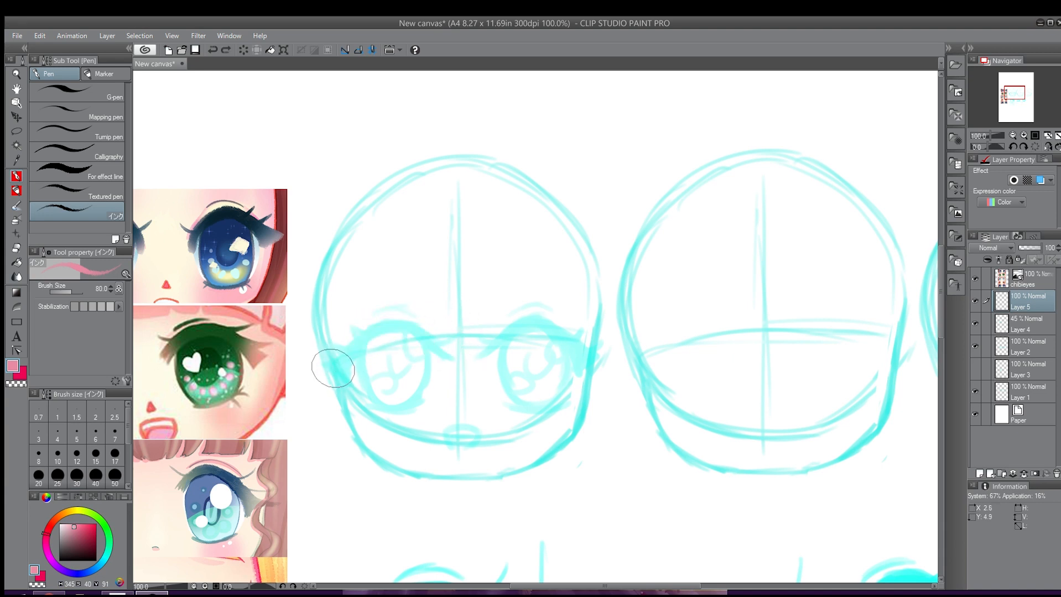
mouse_move(324, 373)
left_mouse_down()
mouse_move(332, 362)
mouse_move(457, 353)
left_mouse_up()
key("ctrl+z")
mouse_move(329, 372)
left_mouse_down()
mouse_move(368, 326)
mouse_move(442, 347)
left_mouse_up()
key("ctrl+z")
mouse_move(331, 368)
left_mouse_down()
mouse_move(351, 339)
mouse_move(442, 331)
left_mouse_up()
key("ctrl+z")
left_click_drag(332, 363, 440, 347)
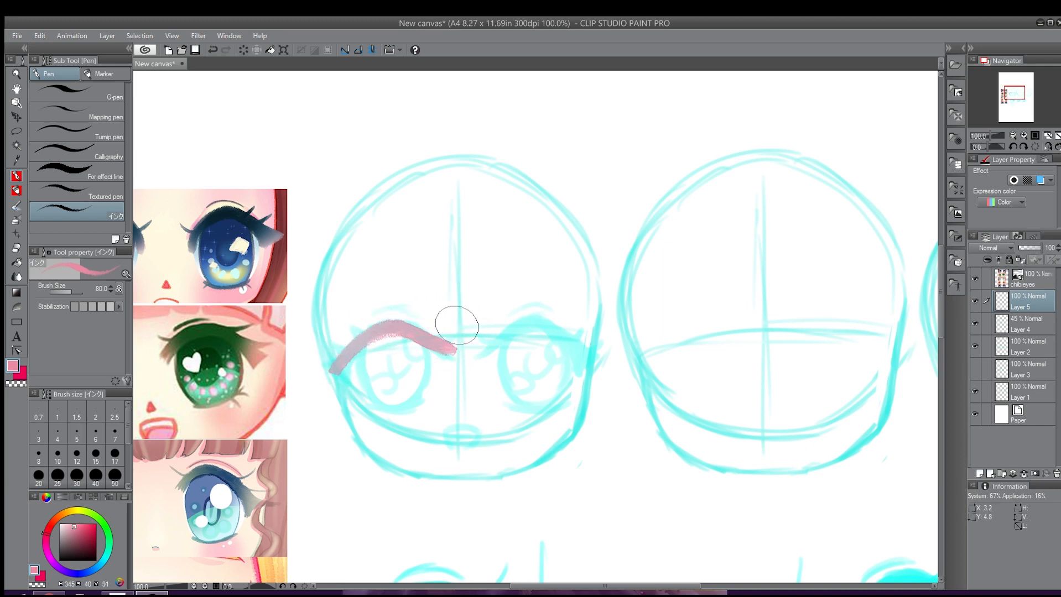
key("ctrl+z")
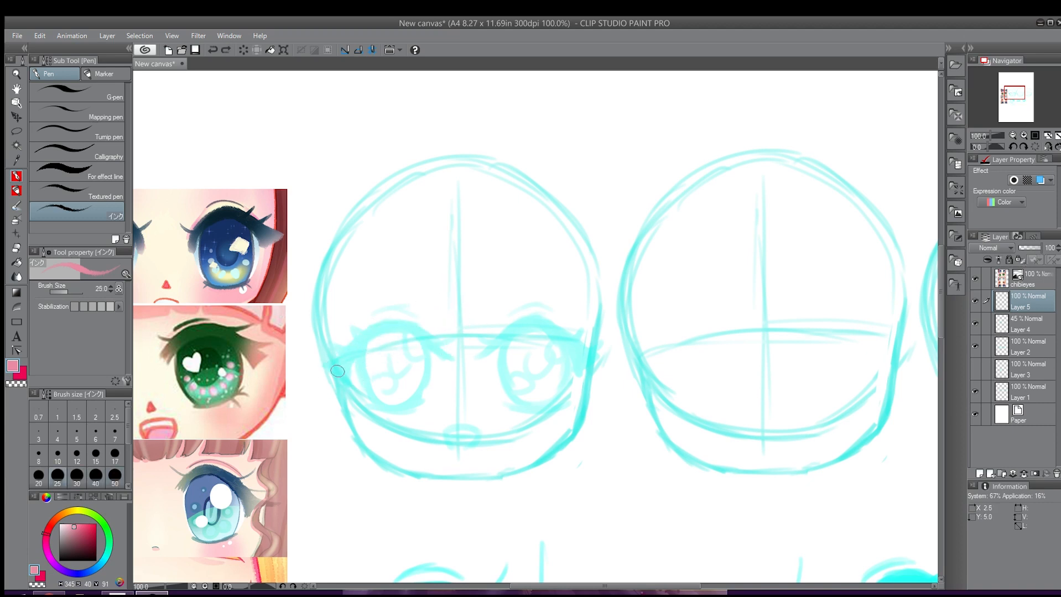
Set the brush size to 20 and try the left eye's upper lid as a thin arched line, undoing the attempts.
left_click(38, 474)
left_click_drag(325, 364, 360, 381)
key("ctrl+z")
mouse_move(449, 357)
left_mouse_down()
mouse_move(425, 327)
mouse_move(392, 318)
mouse_move(306, 360)
left_mouse_up()
key("ctrl+z")
mouse_move(447, 360)
left_mouse_down()
mouse_move(413, 322)
mouse_move(311, 362)
left_mouse_up()
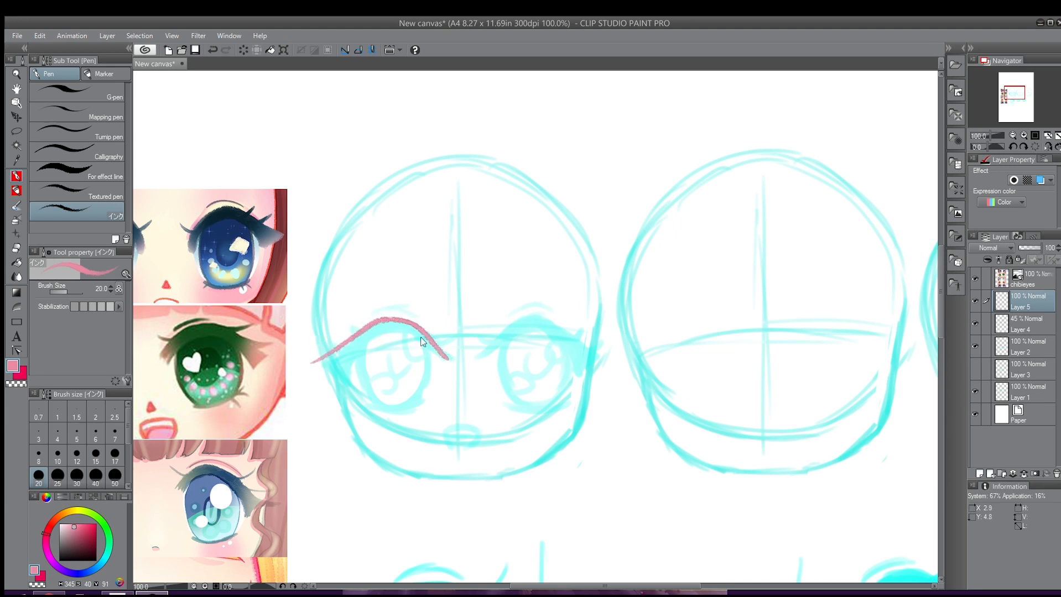
key("ctrl+z")
Outline the left eye's pink upper lid with a flared outer wing, redoing strokes until the shape fits.
mouse_move(449, 357)
left_mouse_down()
mouse_move(397, 325)
mouse_move(322, 350)
mouse_move(329, 381)
mouse_move(313, 365)
mouse_move(362, 388)
left_mouse_up()
key("ctrl+z")
mouse_move(313, 365)
left_mouse_down()
mouse_move(343, 385)
mouse_move(377, 340)
mouse_move(404, 338)
left_mouse_up()
key("ctrl+z")
key("ctrl+z")
mouse_move(353, 361)
left_mouse_down()
mouse_move(394, 333)
mouse_move(424, 338)
left_mouse_up()
key("ctrl+z")
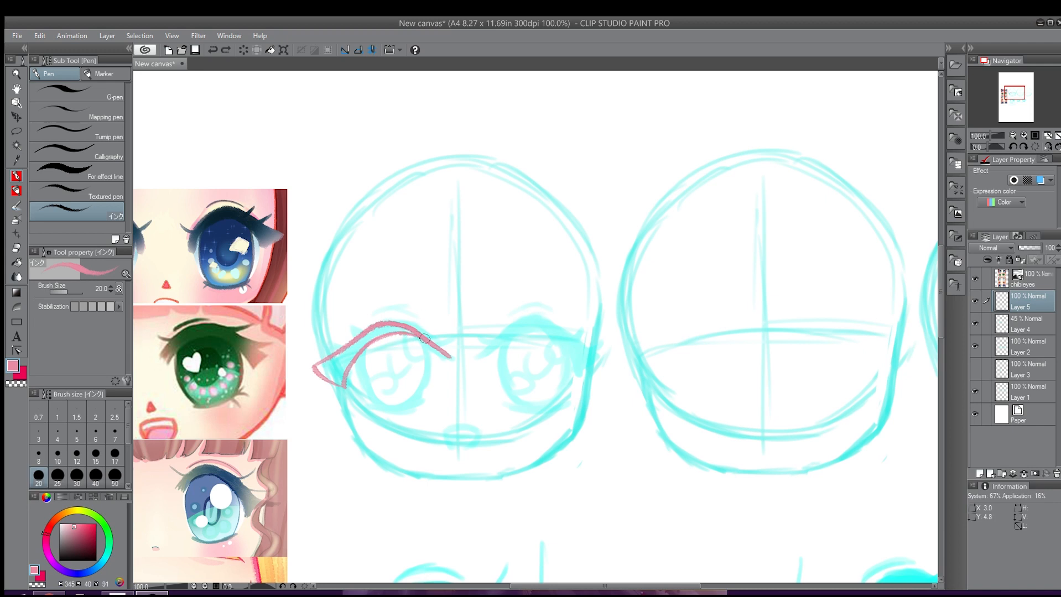
Fill the left eye's upper lid and its outer wing with solid pink.
mouse_move(350, 357)
left_mouse_down()
mouse_move(338, 359)
mouse_move(371, 333)
mouse_move(416, 330)
mouse_move(407, 328)
left_mouse_up()
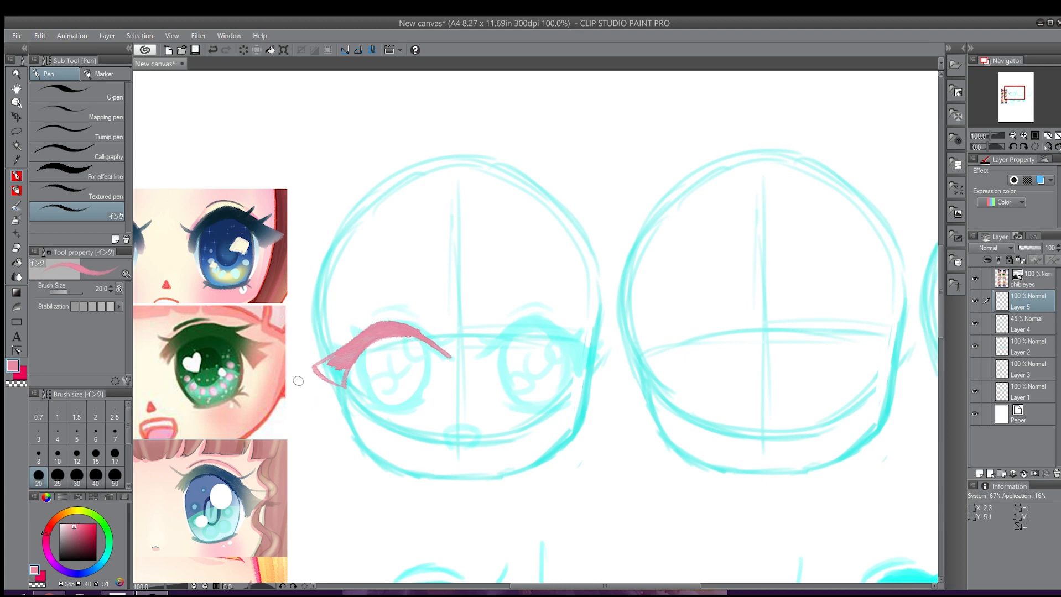
mouse_move(340, 368)
left_mouse_down()
mouse_move(321, 371)
mouse_move(336, 359)
left_mouse_up()
left_click_drag(322, 364, 342, 383)
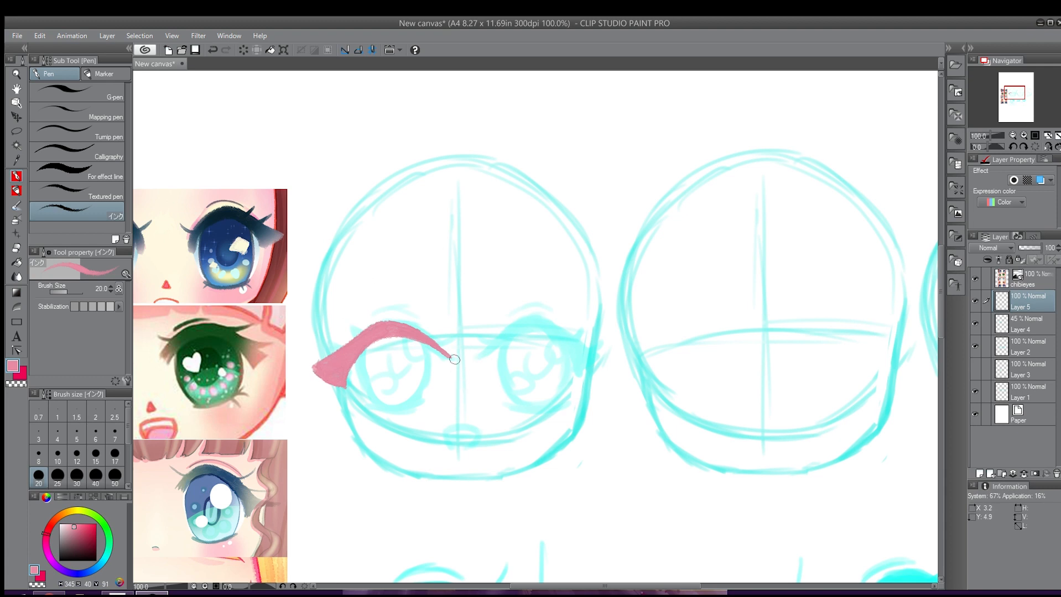
Draw the right eye's upper lid as an arched pink line from the inner to the outer corner, redoing it until it fits.
left_click_drag(476, 358, 526, 325)
key("ctrl+z")
mouse_move(476, 356)
left_mouse_down()
mouse_move(525, 317)
mouse_move(548, 319)
left_mouse_up()
key("ctrl+z")
mouse_move(476, 356)
left_mouse_down()
mouse_move(506, 326)
mouse_move(569, 333)
left_mouse_up()
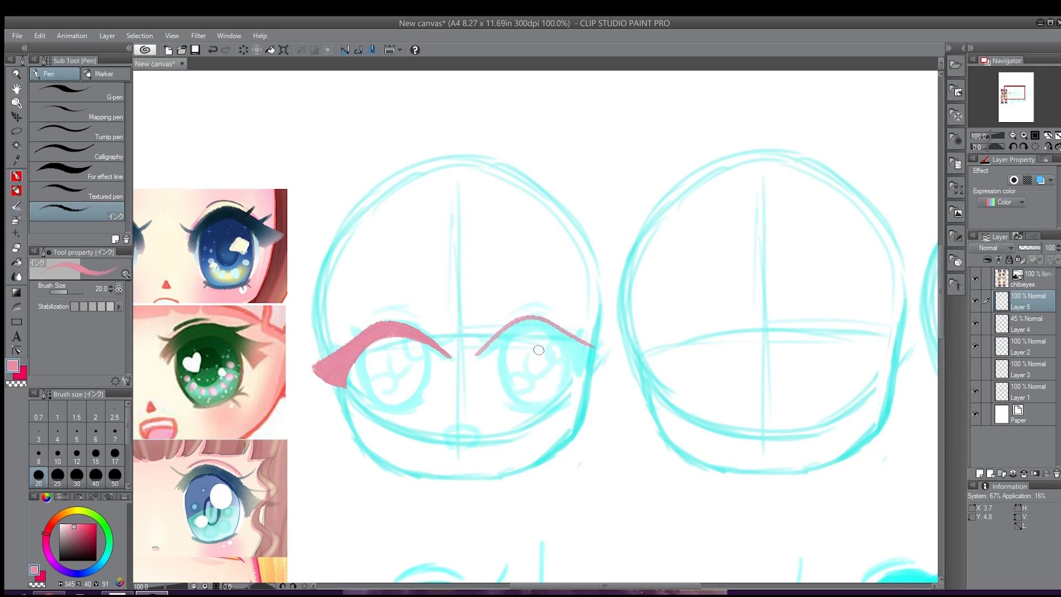
key("ctrl+z")
mouse_move(475, 355)
left_mouse_down()
mouse_move(506, 327)
mouse_move(597, 357)
left_mouse_up()
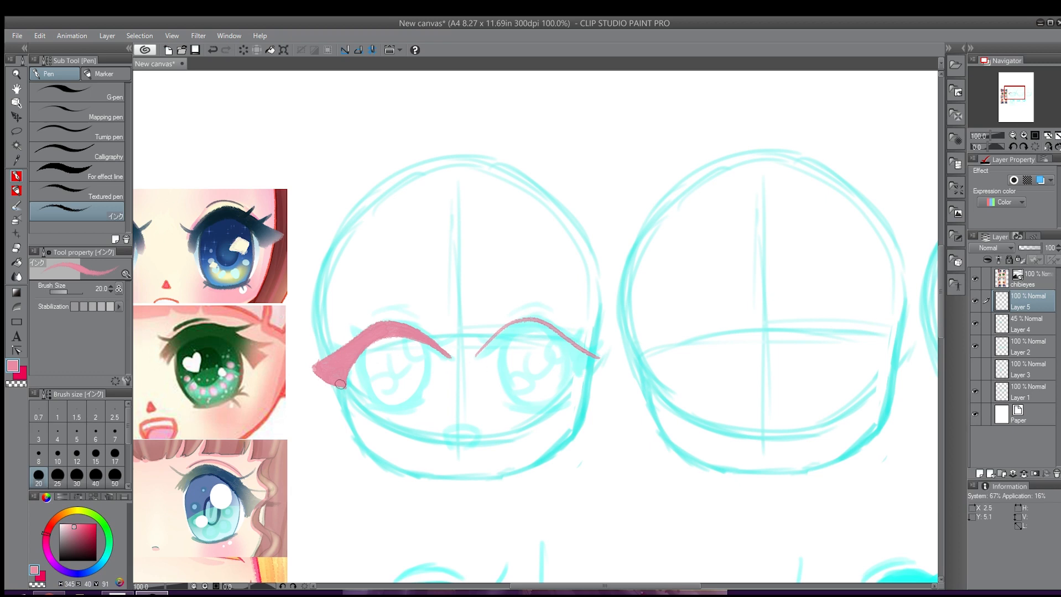
Outline the outer wing and lower edge of the right eye's upper lid and begin filling it with pink.
left_click_drag(566, 376, 600, 358)
mouse_move(476, 356)
left_mouse_down()
mouse_move(512, 338)
mouse_move(498, 337)
mouse_move(545, 335)
mouse_move(536, 330)
mouse_move(565, 372)
left_mouse_up()
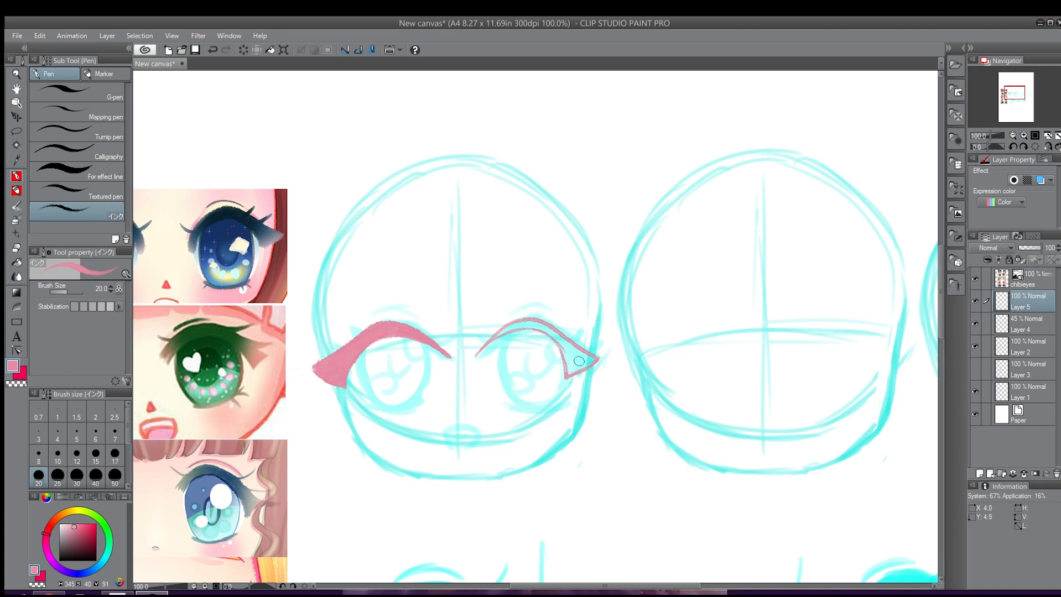
mouse_move(495, 332)
left_mouse_down()
mouse_move(519, 323)
mouse_move(492, 339)
mouse_move(530, 322)
mouse_move(505, 327)
mouse_move(540, 325)
mouse_move(567, 347)
mouse_move(550, 329)
mouse_move(531, 322)
mouse_move(589, 359)
mouse_move(567, 369)
left_mouse_up()
Try curved pink lines for both sides of the left iris and undo them.
left_click_drag(428, 346, 413, 398)
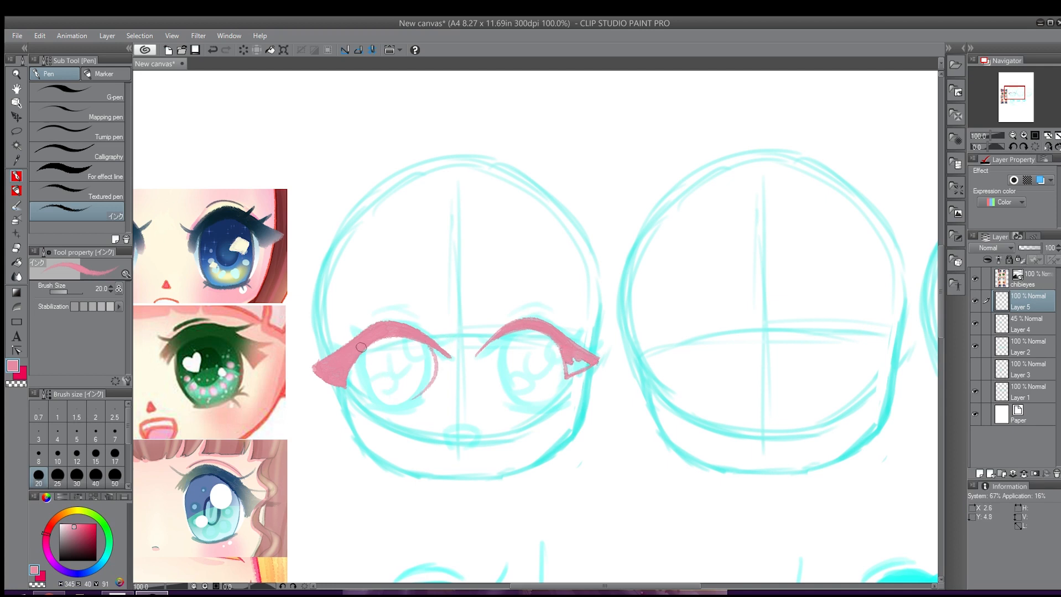
left_click_drag(357, 359, 403, 410)
key("ctrl+z")
key("ctrl+z")
Fill the remaining gap in the right lid's outer wing with pink.
mouse_move(578, 359)
left_mouse_down()
mouse_move(567, 366)
mouse_move(581, 361)
left_mouse_up()
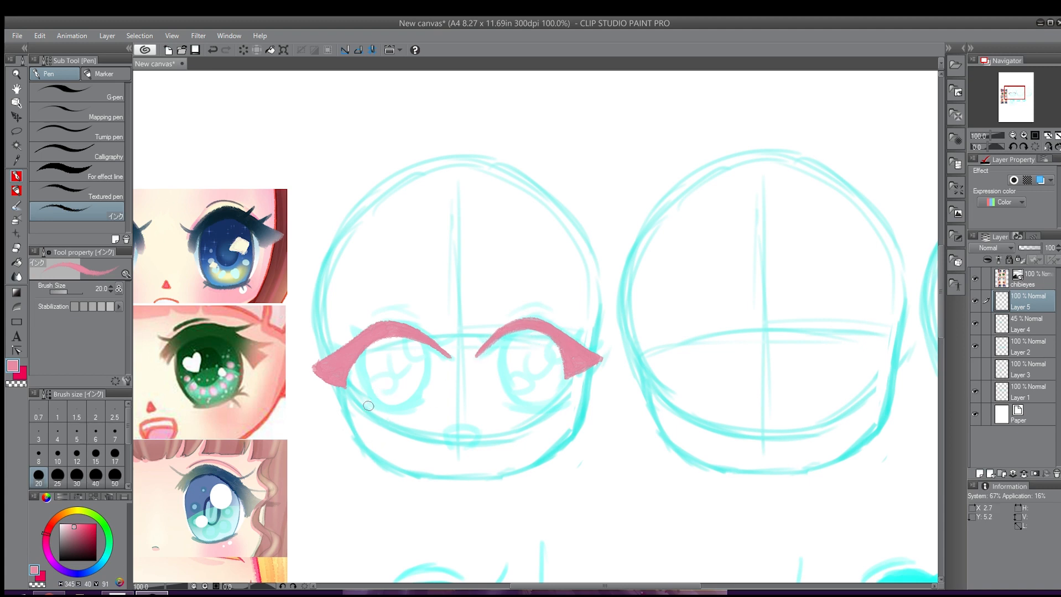
Draw the left eye's lower lid as a shallow pink curve beneath the iris, undoing and redrawing it until it fits.
left_click_drag(360, 405, 407, 412)
key("ctrl+z")
key("ctrl+z")
left_click_drag(359, 403, 416, 409)
key("ctrl+z")
key("ctrl+z")
left_click_drag(353, 396, 423, 407)
key("ctrl+z")
key("ctrl+z")
mouse_move(358, 398)
left_mouse_down()
mouse_move(443, 405)
mouse_move(423, 406)
left_mouse_up()
key("ctrl+z")
key("ctrl+z")
left_click_drag(358, 397, 425, 405)
key("ctrl+z")
left_click_drag(358, 399, 423, 406)
key("ctrl+z")
mouse_move(359, 398)
left_mouse_down()
mouse_move(398, 407)
mouse_move(366, 403)
mouse_move(421, 402)
left_mouse_up()
key("ctrl+z")
Draw a matching curved lower lid line beneath the right iris, undoing the strokes that do not fit.
left_click_drag(503, 407, 572, 403)
key("ctrl+z")
left_click_drag(503, 408, 558, 395)
key("ctrl+z")
key("ctrl+z")
left_click_drag(496, 402, 559, 393)
Outline both sides of the left iris between the upper lid and the lower lid line.
left_click_drag(414, 406, 430, 370)
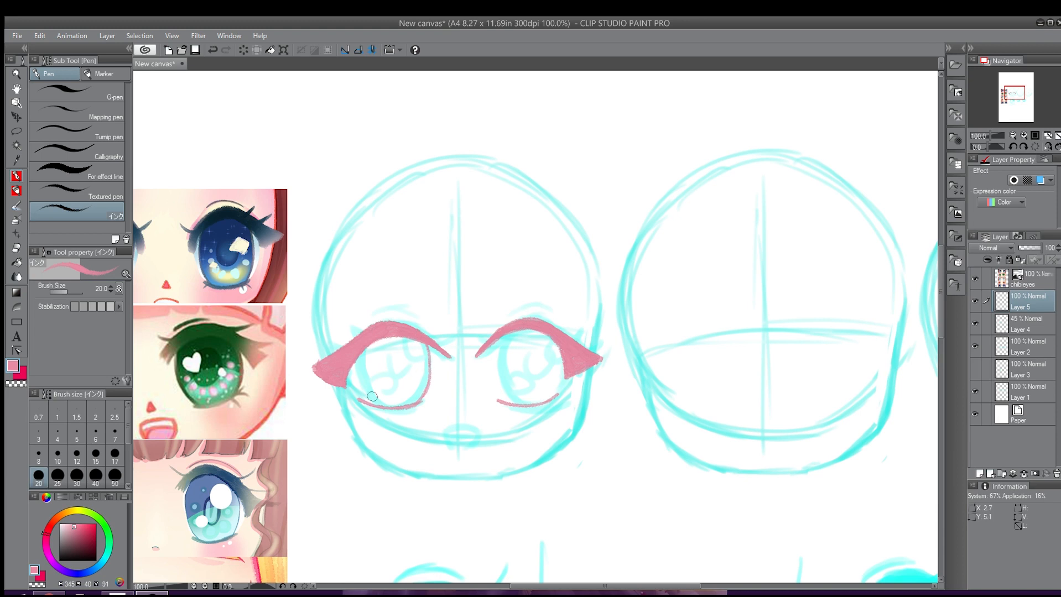
mouse_move(365, 400)
left_mouse_down()
mouse_move(361, 350)
mouse_move(368, 401)
left_mouse_up()
Try the side lines of the right iris between its lids, undoing the strokes.
mouse_move(553, 393)
left_mouse_down()
mouse_move(561, 365)
mouse_move(545, 338)
left_mouse_up()
mouse_move(551, 391)
left_mouse_down()
mouse_move(560, 357)
mouse_move(550, 344)
left_mouse_up()
left_click_drag(560, 394, 556, 349)
left_click_drag(489, 345, 554, 335)
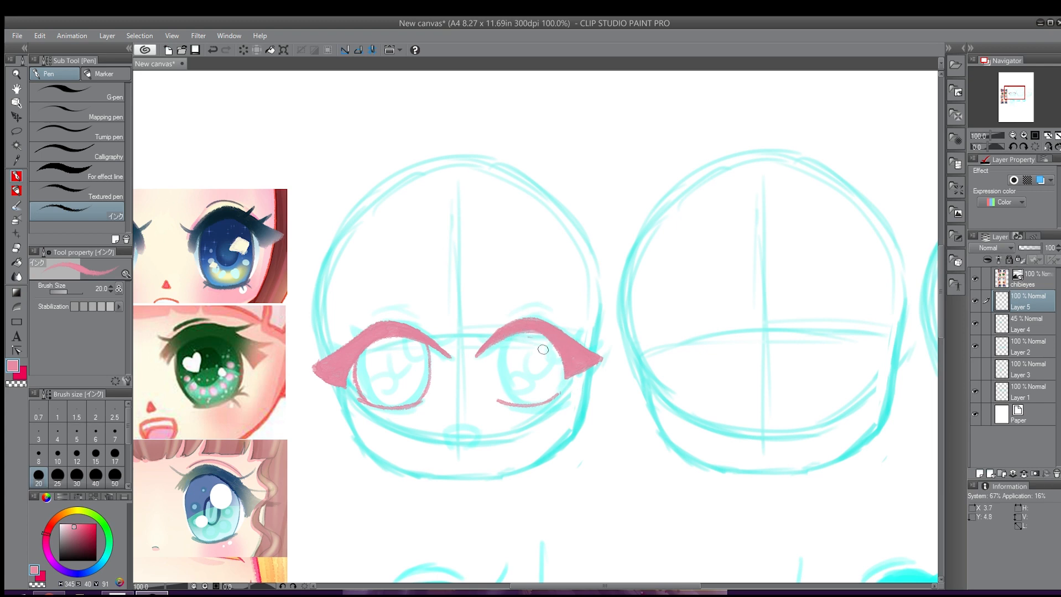
key("ctrl+z")
Outline both sides of the right iris from the upper lid to the lower lid line, redoing the inner side.
left_click_drag(541, 341, 557, 379)
left_click_drag(568, 374, 561, 349)
left_click(529, 474)
left_click_drag(556, 390, 556, 347)
mouse_move(498, 392)
left_mouse_down()
mouse_move(497, 338)
mouse_move(505, 402)
mouse_move(491, 372)
mouse_move(500, 336)
left_mouse_up()
key("ctrl+z")
key("ctrl+z")
key("ctrl+z")
mouse_move(500, 400)
left_mouse_down()
mouse_move(489, 382)
mouse_move(497, 341)
left_mouse_up()
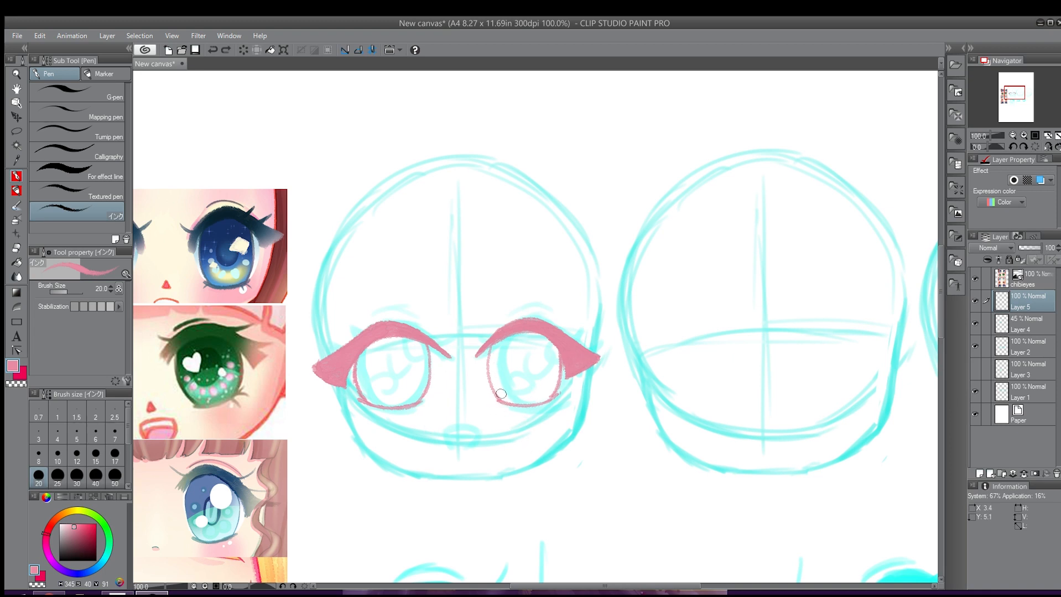
left_click_drag(497, 401, 502, 402)
Add thin pink upper lashes at the inner and outer corners of both eyes.
mouse_move(315, 344)
left_mouse_down()
mouse_move(329, 349)
mouse_move(326, 327)
left_mouse_up()
key("ctrl+z")
left_click_drag(356, 341, 330, 333)
key("ctrl+z")
mouse_move(426, 335)
left_mouse_down()
mouse_move(486, 332)
mouse_move(465, 326)
left_mouse_up()
mouse_move(581, 346)
left_mouse_down()
mouse_move(607, 338)
mouse_move(586, 322)
left_mouse_up()
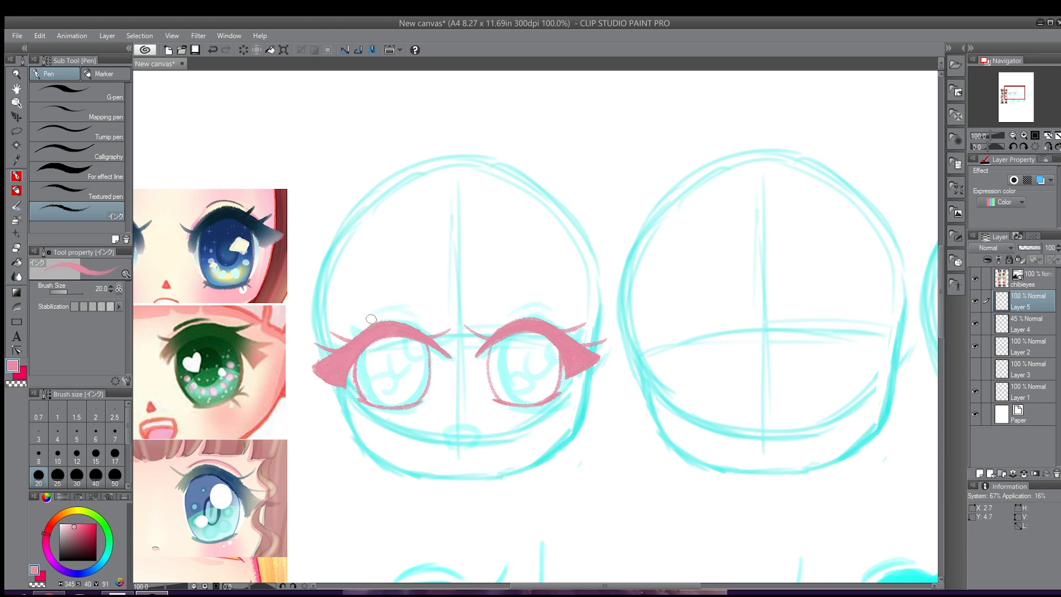
Draw short crease lines above both upper lids and add small lashes to both lower lids.
left_click_drag(370, 319, 413, 316)
left_click_drag(506, 319, 547, 319)
key("ctrl+z")
left_click_drag(369, 407, 350, 398)
left_click_drag(569, 394, 550, 398)
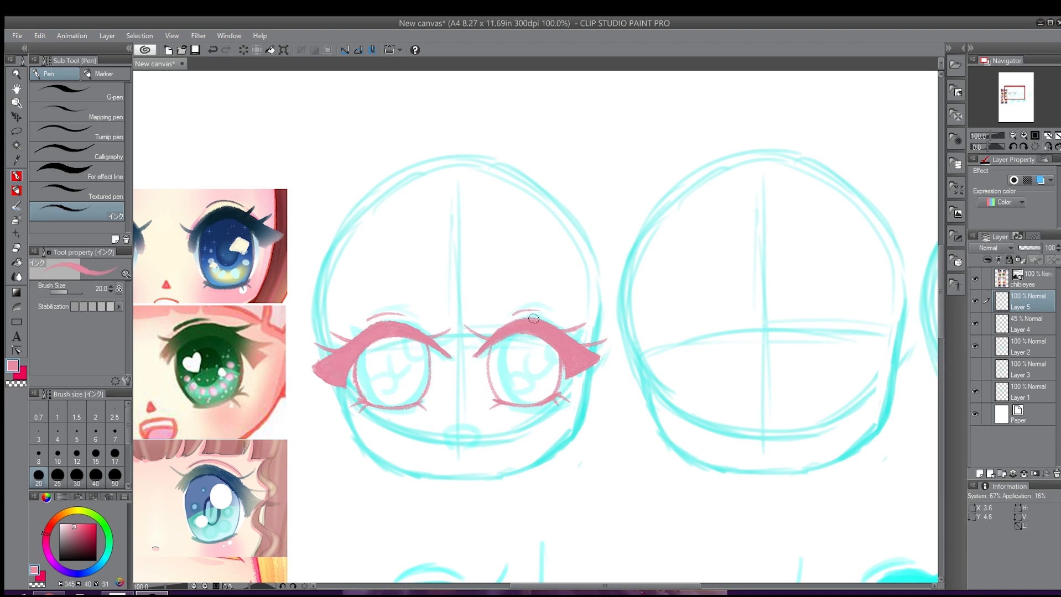
Check the line art on Layer 5 by toggling its visibility and add a new raster layer above Layer 4.
left_click(976, 300)
left_click(976, 300)
left_click(1023, 324)
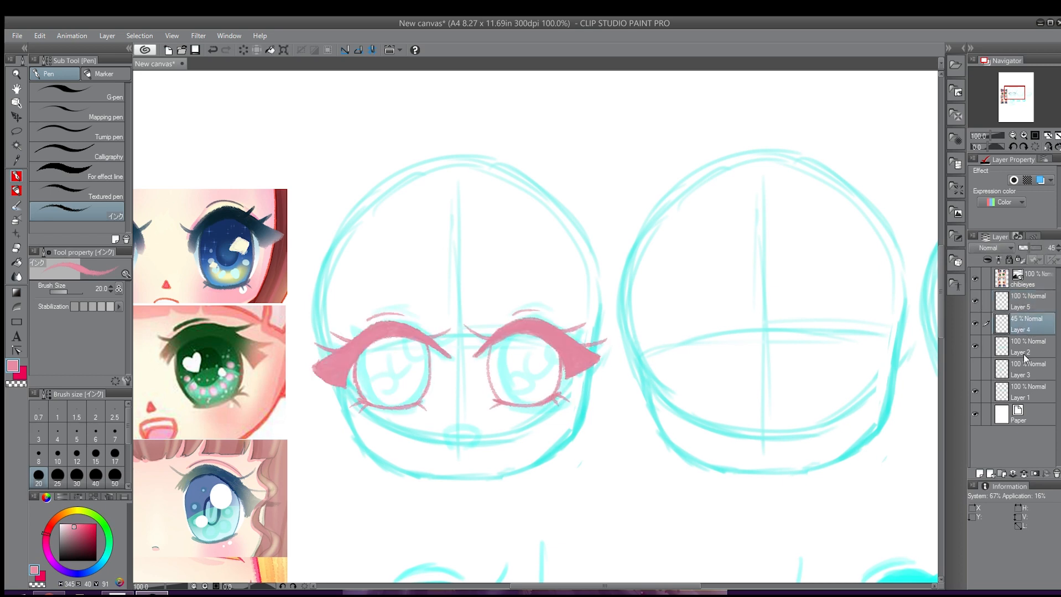
left_click_drag(979, 479, 979, 476)
left_click(987, 470)
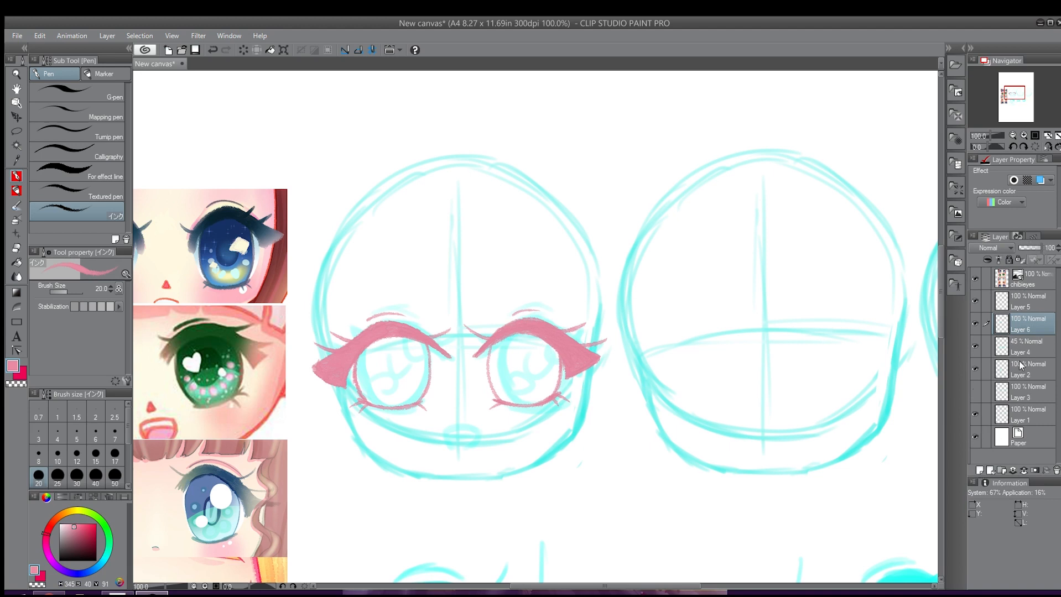
Lock the transparent pixels of Layer 5, which holds the pink line art.
left_click(975, 301)
left_click(975, 300)
left_click(993, 302)
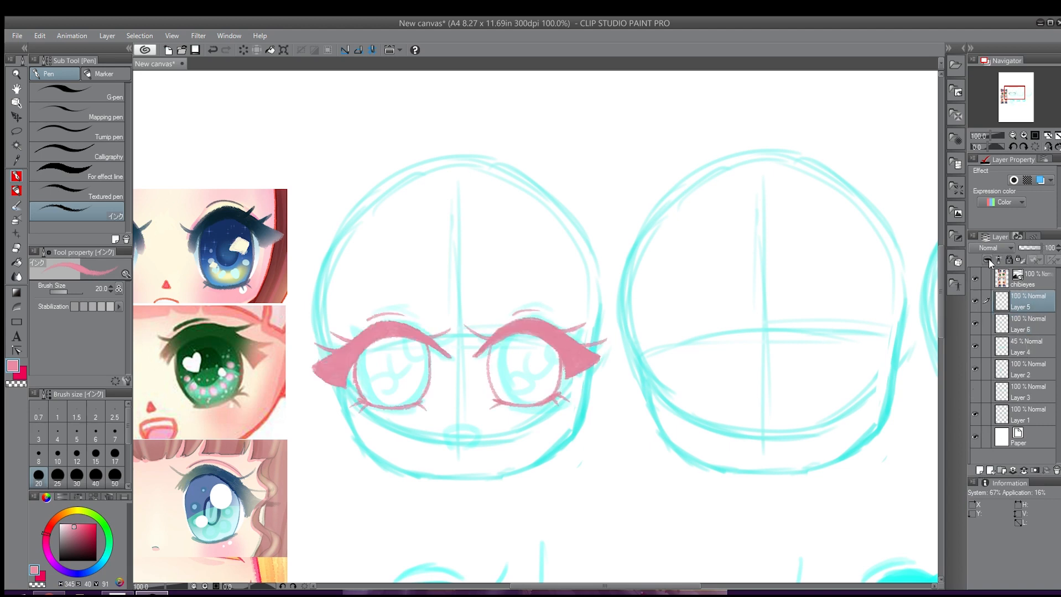
left_click(1016, 259)
Fill both irises with flat pink on Layer 6 using the G-pen at brush size 25.
left_click(1029, 326)
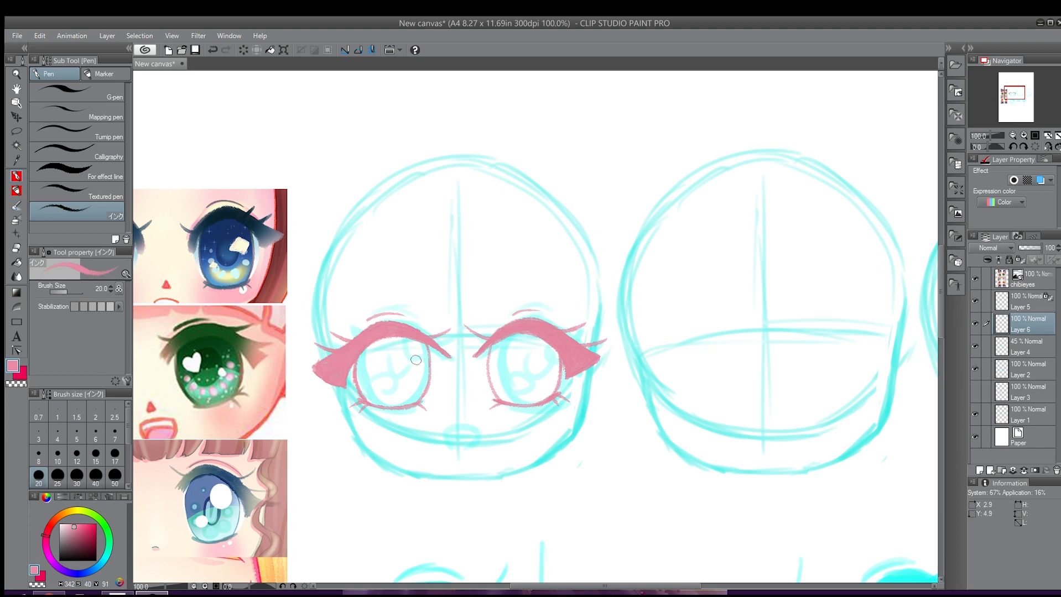
left_click(88, 98)
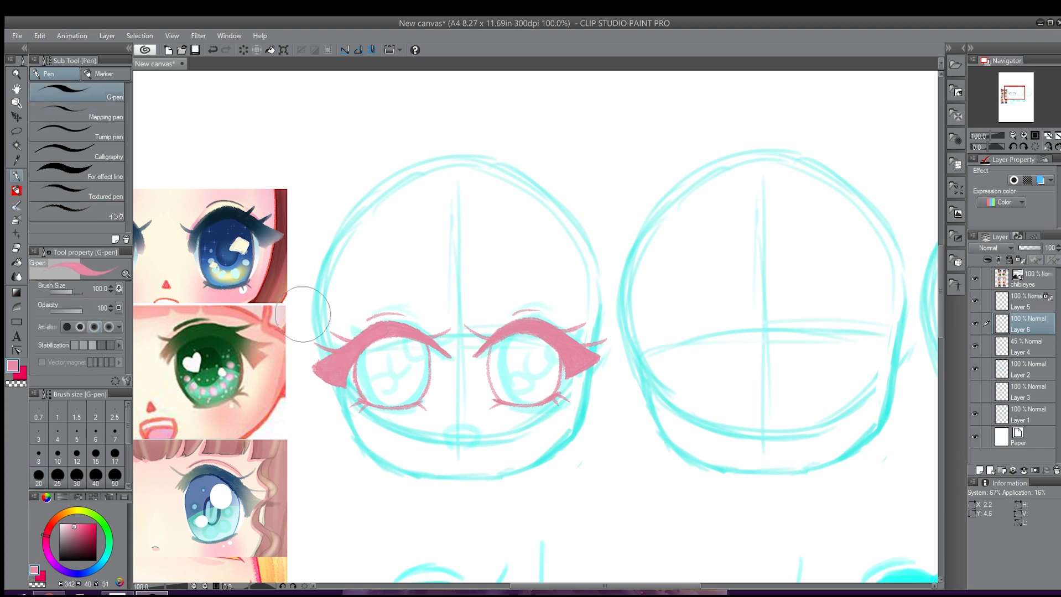
mouse_move(373, 361)
left_mouse_down()
mouse_move(402, 356)
mouse_move(383, 347)
mouse_move(371, 363)
mouse_move(407, 345)
mouse_move(404, 379)
mouse_move(386, 368)
mouse_move(378, 374)
mouse_move(387, 389)
mouse_move(374, 392)
mouse_move(360, 377)
mouse_move(360, 359)
mouse_move(370, 395)
mouse_move(359, 374)
mouse_move(385, 399)
mouse_move(368, 395)
mouse_move(405, 386)
mouse_move(381, 398)
mouse_move(401, 402)
mouse_move(419, 382)
mouse_move(406, 406)
mouse_move(393, 405)
mouse_move(412, 399)
mouse_move(421, 356)
mouse_move(424, 385)
mouse_move(423, 351)
left_mouse_up()
left_click(57, 476)
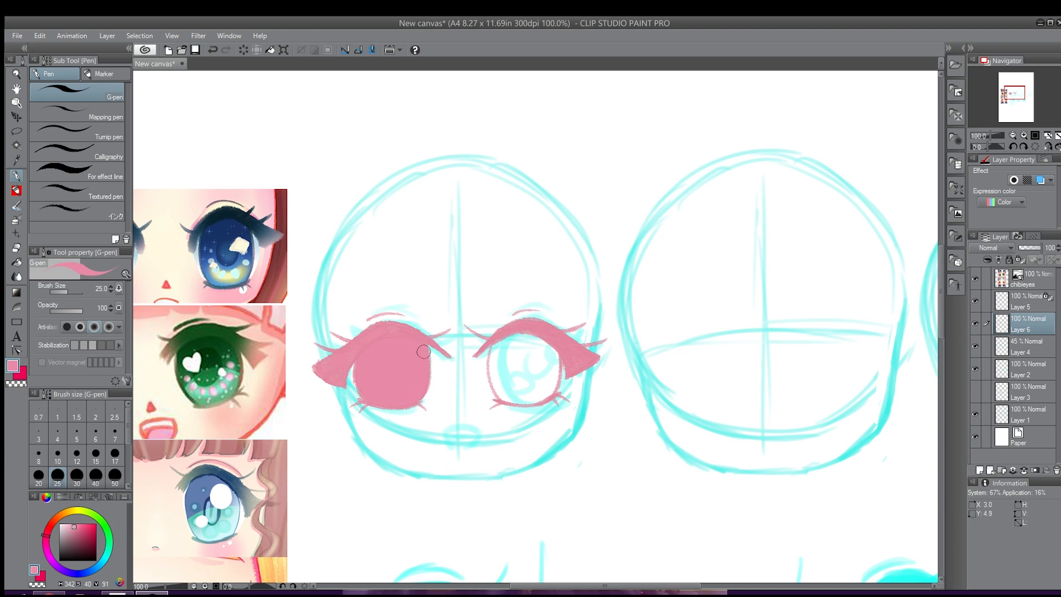
mouse_move(520, 367)
left_mouse_down()
mouse_move(550, 373)
mouse_move(517, 331)
mouse_move(498, 374)
mouse_move(501, 343)
mouse_move(505, 396)
mouse_move(490, 357)
mouse_move(497, 340)
mouse_move(508, 391)
mouse_move(498, 389)
mouse_move(508, 395)
mouse_move(557, 360)
mouse_move(536, 398)
mouse_move(494, 389)
mouse_move(529, 380)
mouse_move(522, 360)
mouse_move(517, 405)
mouse_move(509, 398)
mouse_move(551, 395)
mouse_move(496, 397)
left_mouse_up()
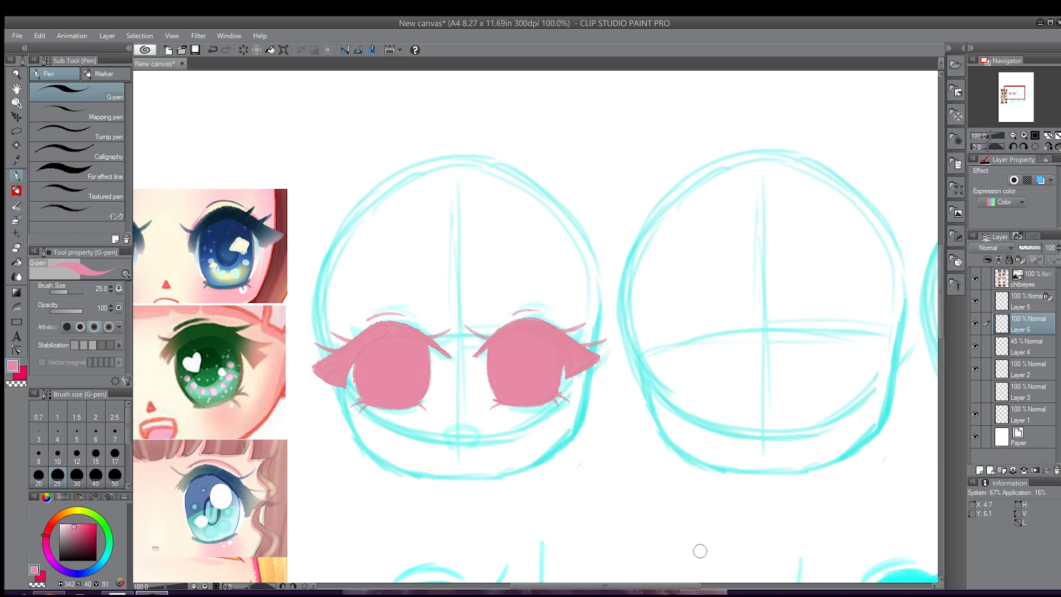
Recolour the line art on Layer 5 dark pink (hue 337, saturation 67, value 66) with the Soft airbrush at size 80.
left_click(1021, 306)
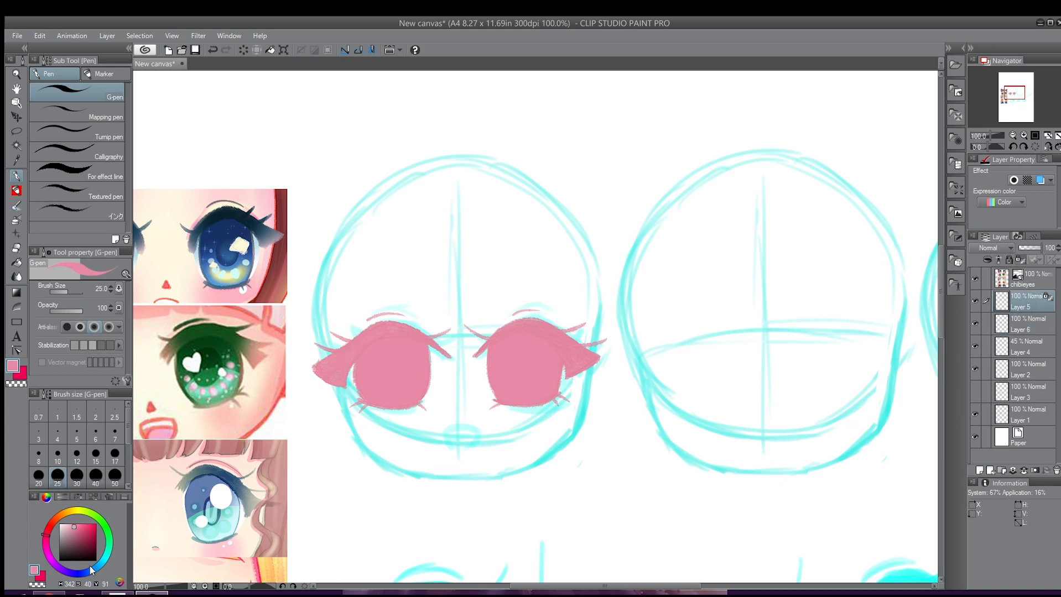
left_click(82, 537)
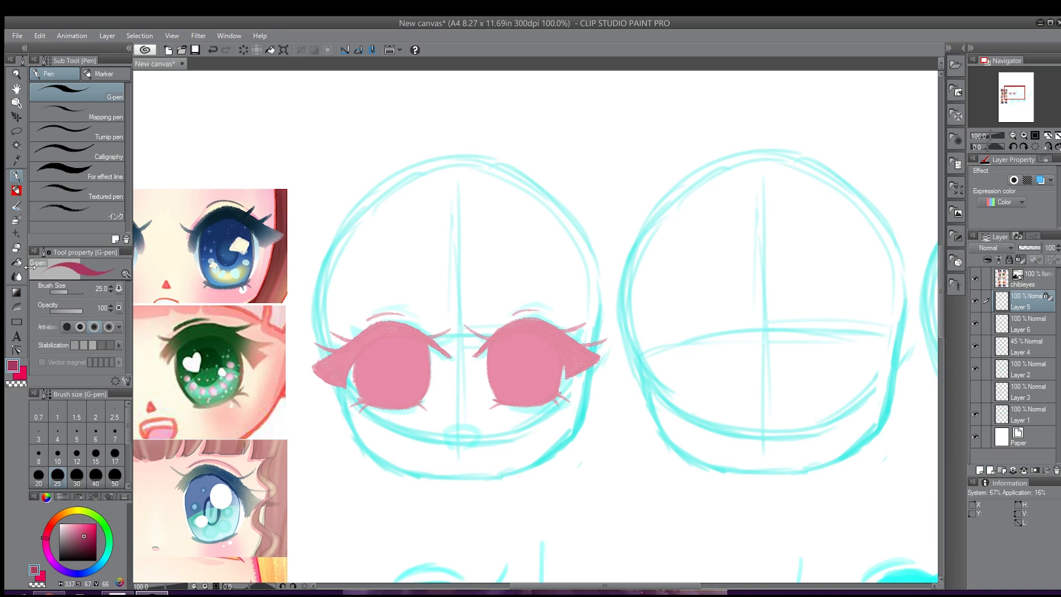
left_click(17, 222)
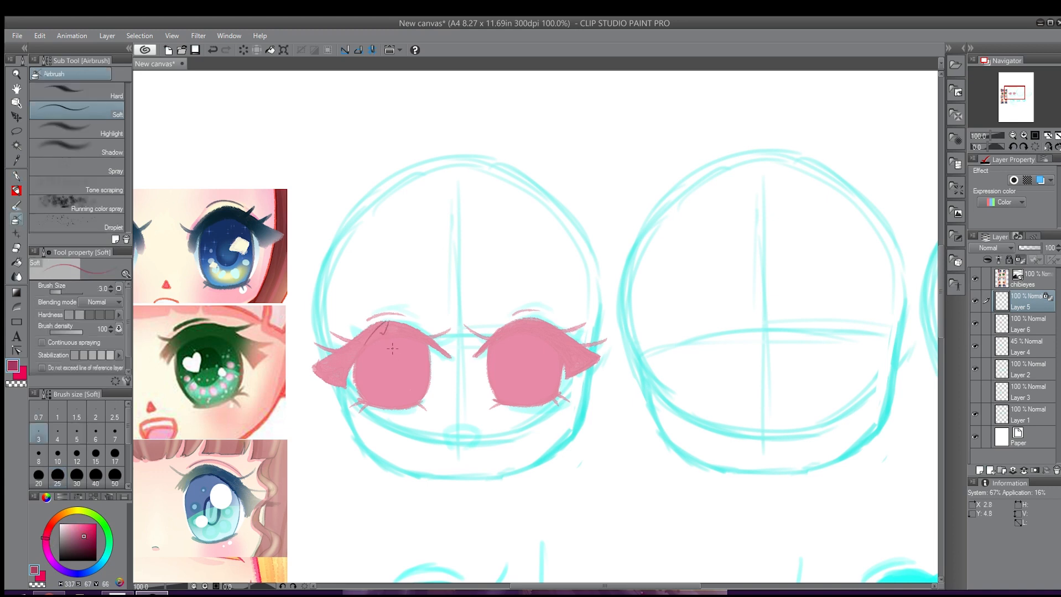
mouse_move(379, 338)
left_mouse_down()
mouse_move(447, 347)
mouse_move(406, 325)
mouse_move(364, 330)
mouse_move(327, 370)
left_mouse_up()
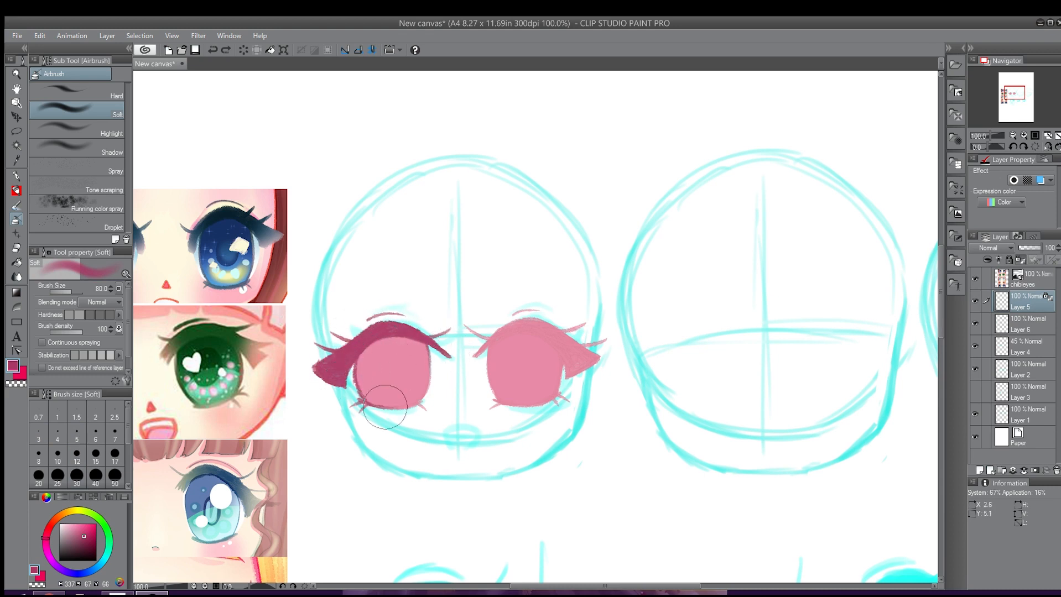
mouse_move(386, 408)
left_mouse_down()
mouse_move(418, 407)
mouse_move(536, 312)
mouse_move(588, 383)
mouse_move(526, 395)
left_mouse_up()
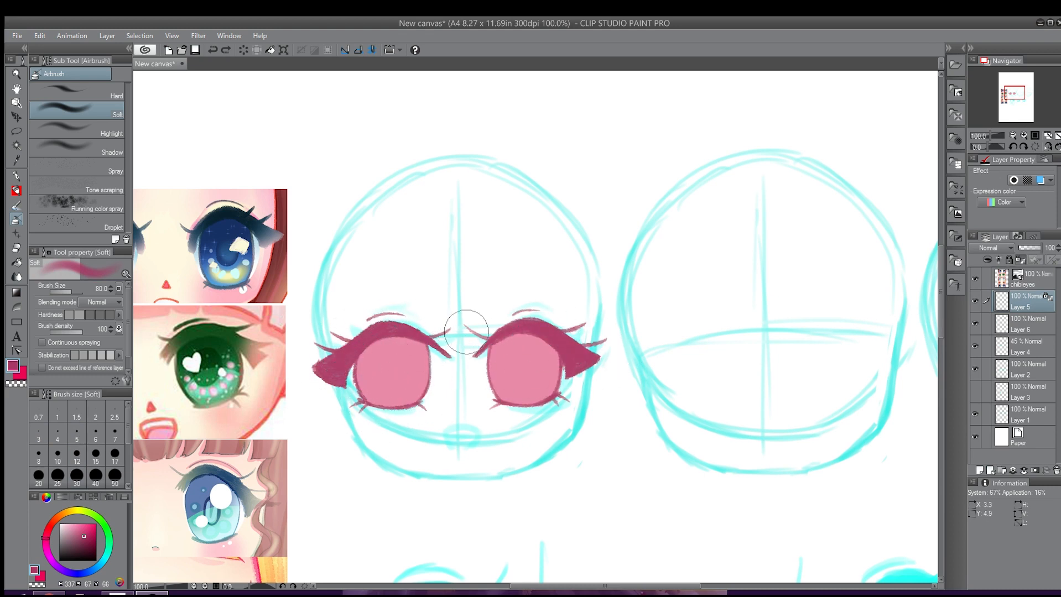
mouse_move(467, 332)
left_mouse_down()
mouse_move(522, 305)
mouse_move(529, 319)
mouse_move(511, 340)
mouse_move(485, 342)
left_mouse_up()
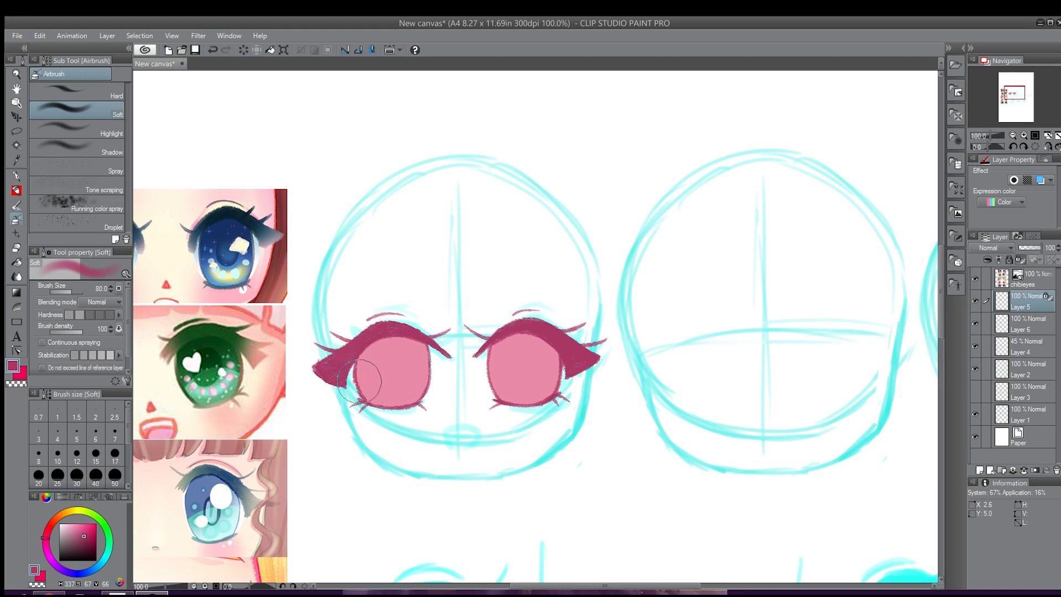
Sample the iris pink and softly lighten the outer wings and inner corners of both lids with the airbrush at size 150.
left_click(382, 377, "alt")
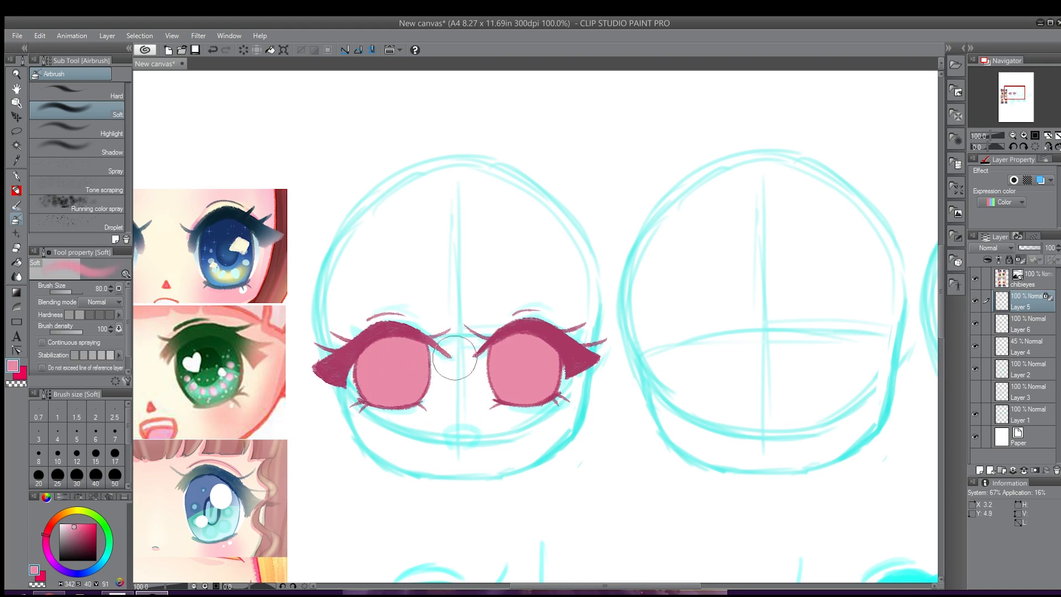
key("bracketright")
key("bracketright")
key("bracketright")
key("bracketright")
key("bracketright")
key("bracketright")
key("bracketright")
key("bracketright")
key("bracketright")
key("bracketright")
key("bracketleft")
key("bracketleft")
key("bracketleft")
key("bracketleft")
key("bracketleft")
key("bracketleft")
key("bracketleft")
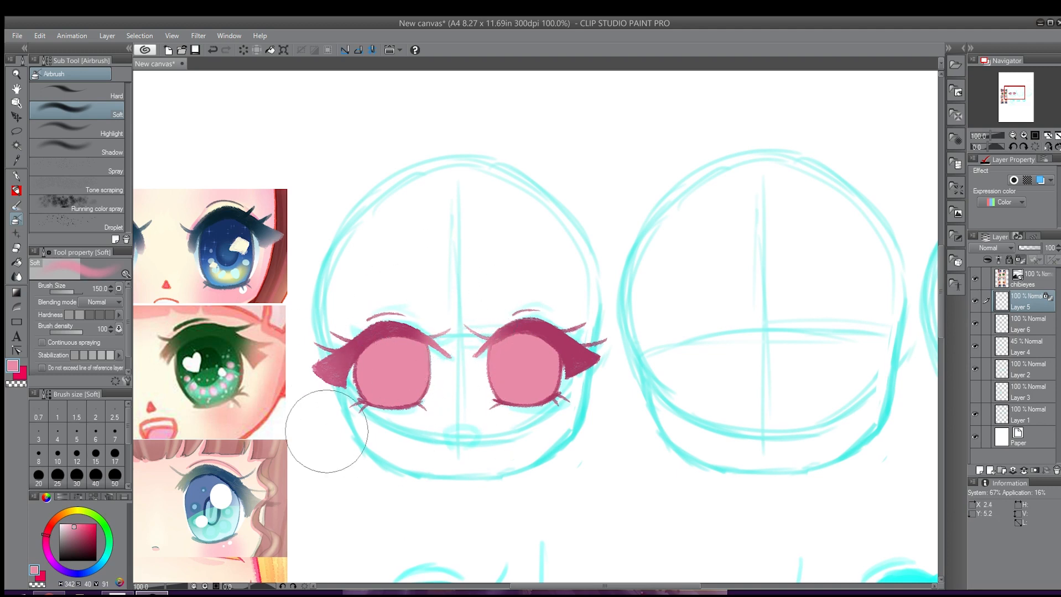
mouse_move(629, 342)
left_mouse_down()
mouse_move(625, 364)
mouse_move(608, 368)
mouse_move(586, 343)
left_mouse_up()
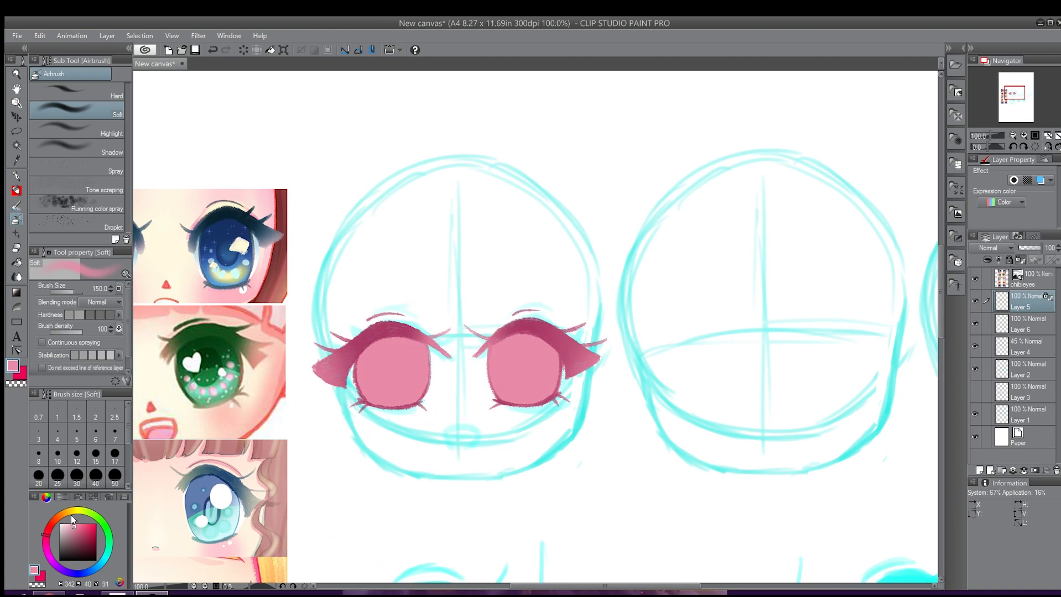
Set the colour to pale orange with hue 36, saturation 28 and value 100, and reduce the airbrush size to 120.
left_click(65, 511)
left_click(69, 523)
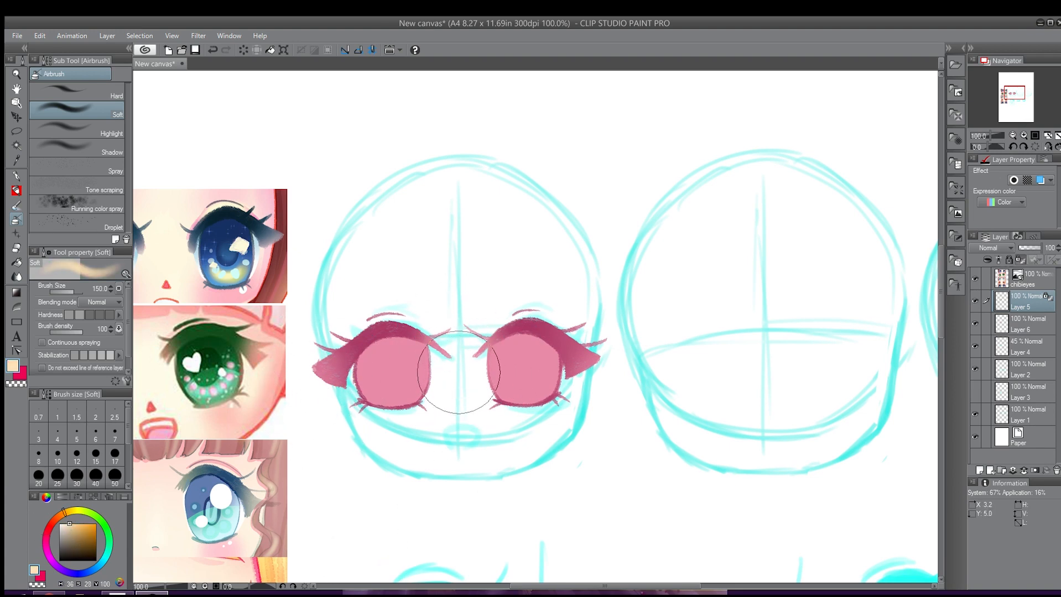
key("bracketleft")
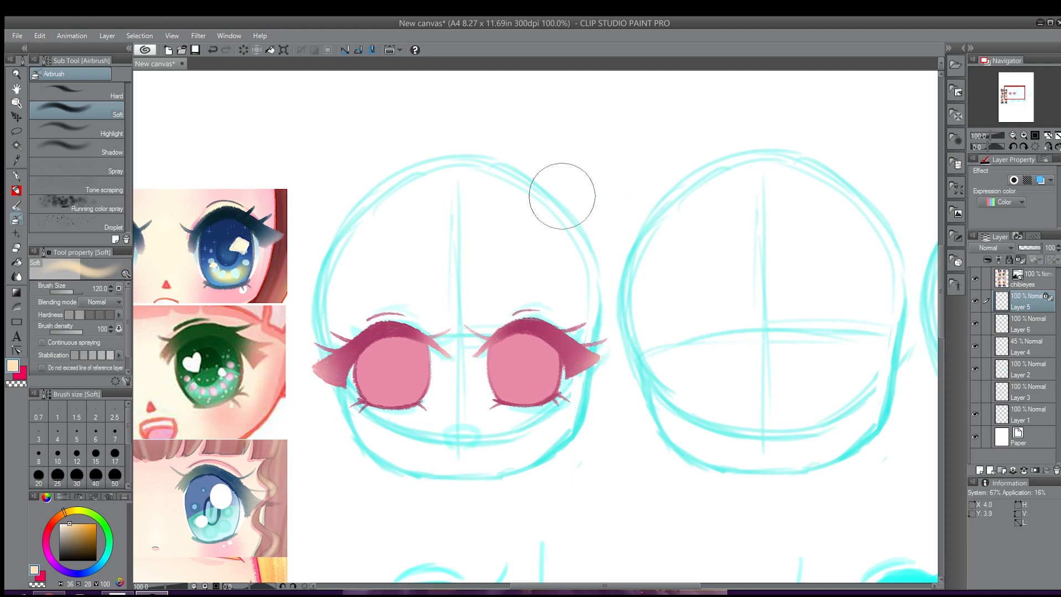
Add a new raster layer above Layer 6 and sample the dark pink from the right eye's upper lid.
left_click(1015, 327)
left_click(973, 324)
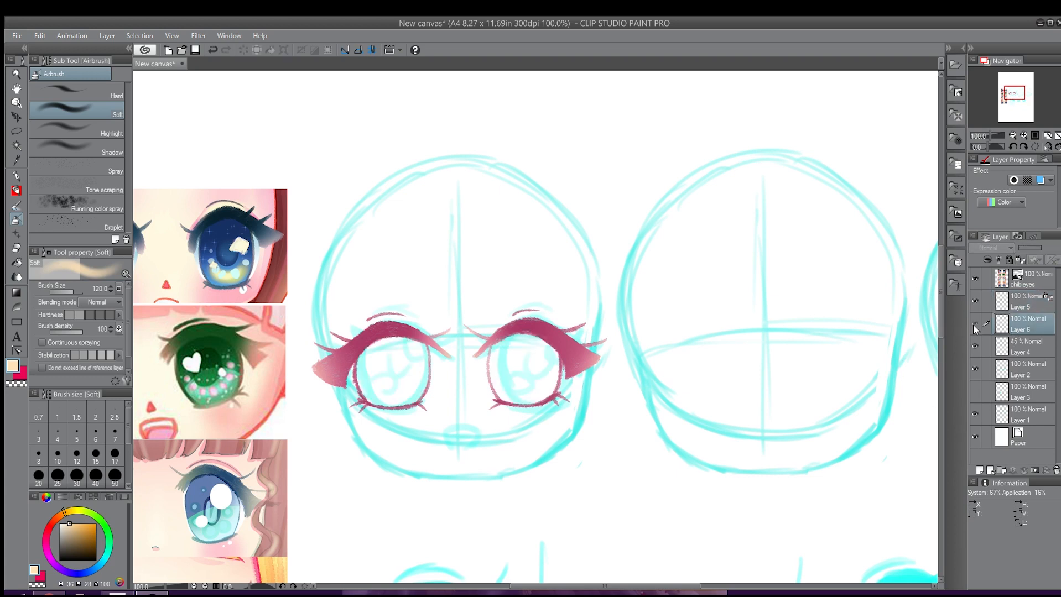
left_click(974, 324)
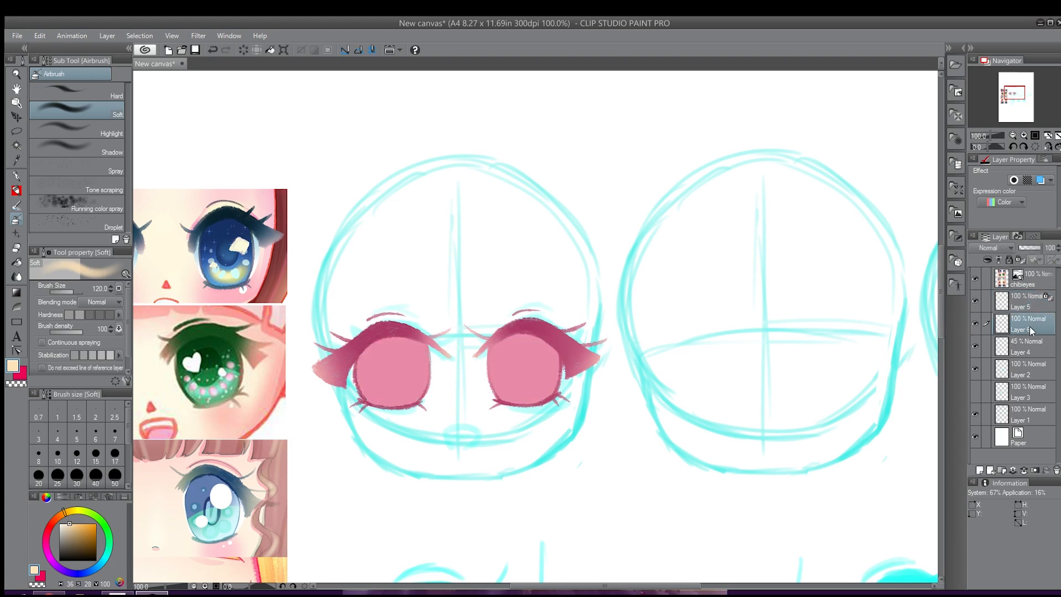
left_click(978, 471)
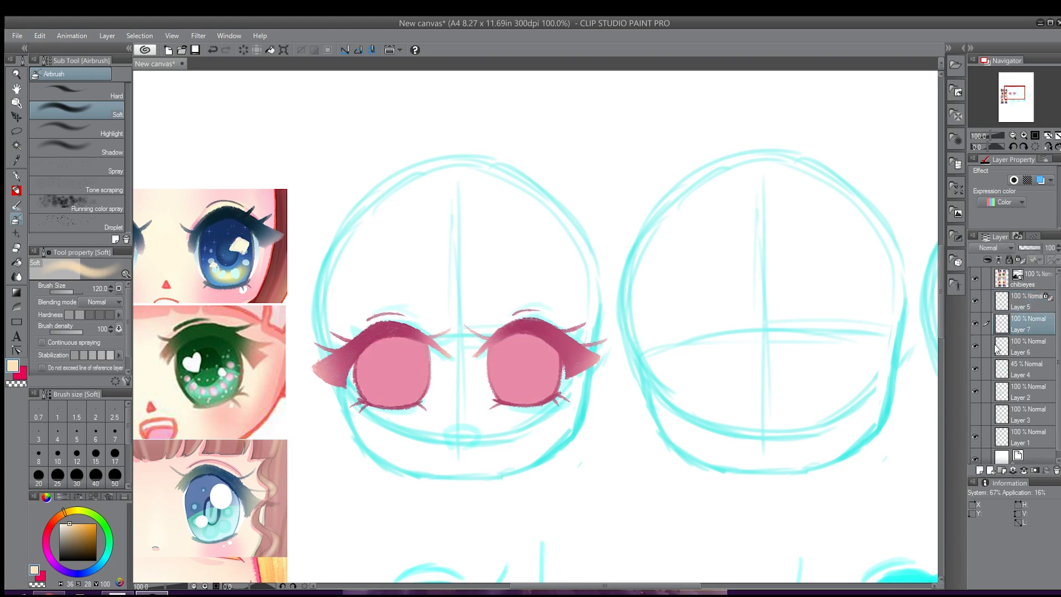
left_click(539, 335, "alt")
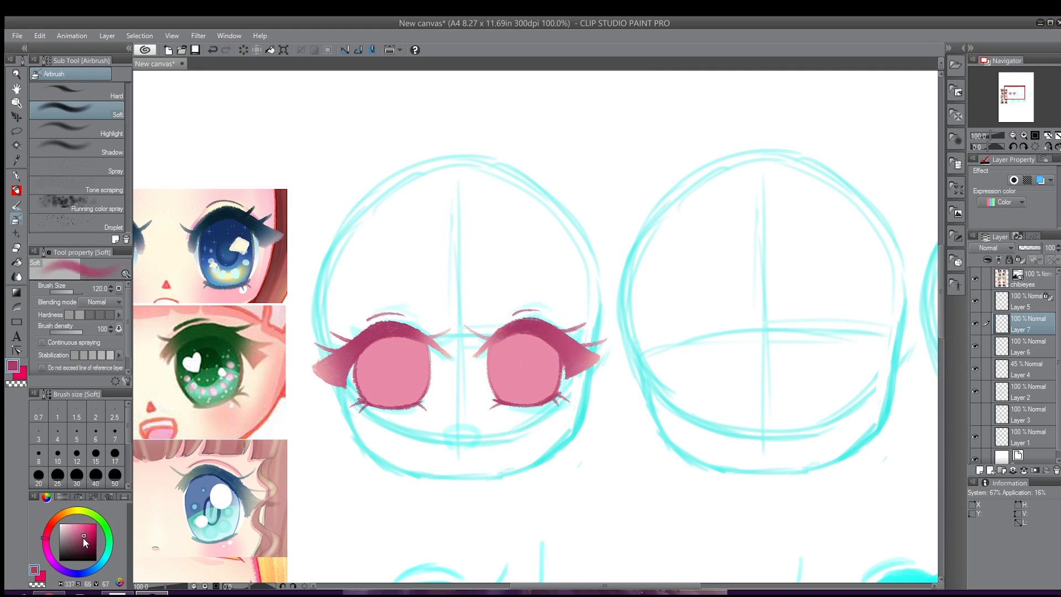
Set the colour to pink with hue 337, saturation 54 and value 81, and clip Layer 7 to the layer below.
left_click(79, 531)
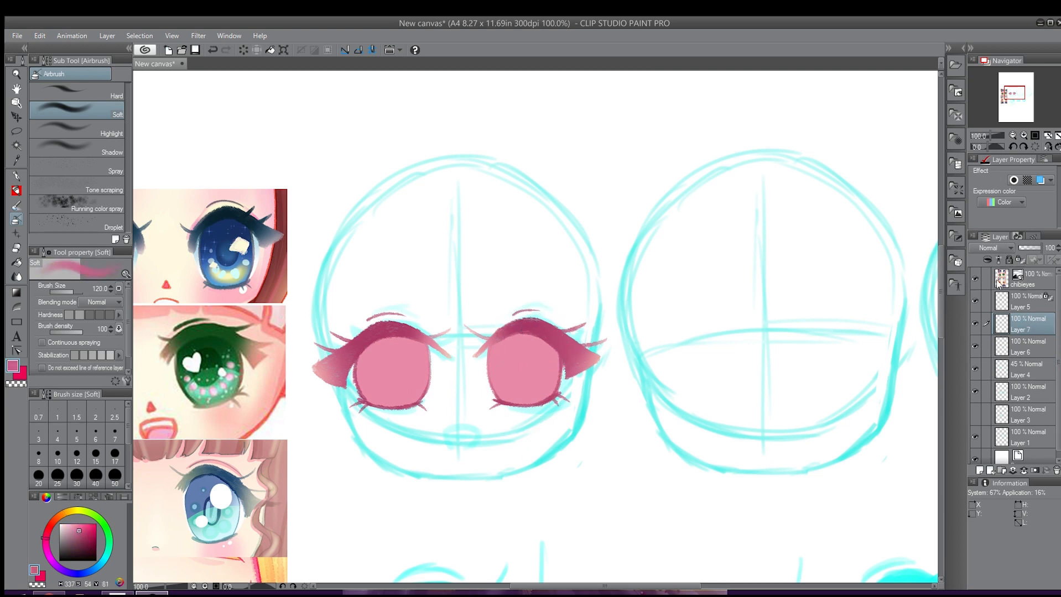
left_click(988, 262)
left_click(974, 346)
left_click(974, 347)
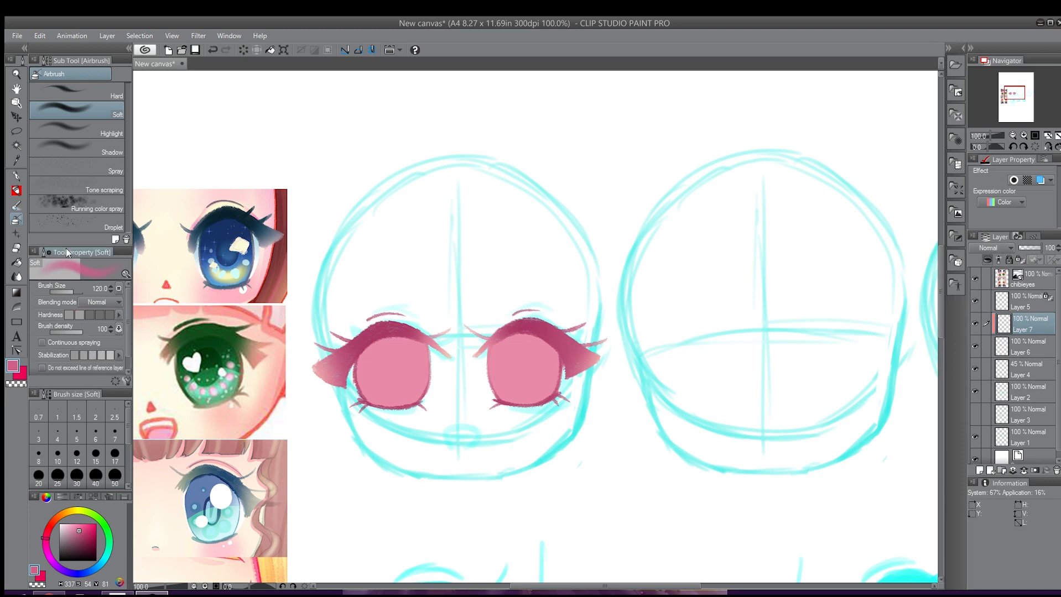
left_click(17, 193)
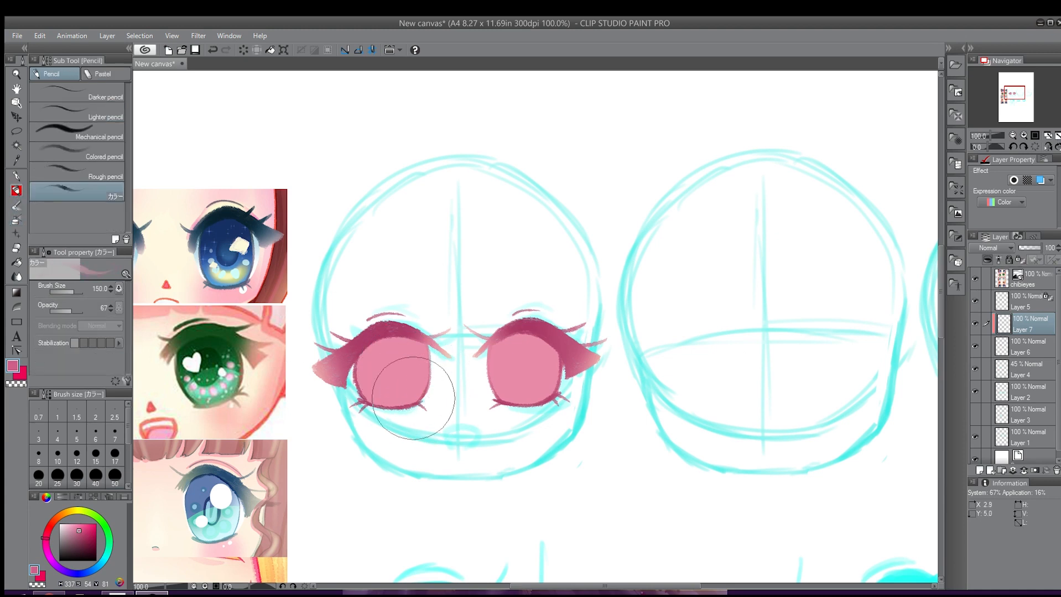
key("[")
key("[")
key("[")
key("[")
key("[")
key("[")
key("[")
key("[")
key("[")
key("[")
key("[")
key("[")
key("[")
key("[")
key("]")
key("]")
key("]")
key("]")
key("]")
key("]")
key("]")
Paint a darker pink oval pupil in the centre of each iris on Layer 7 with the G-pen at size 50.
left_click(17, 175)
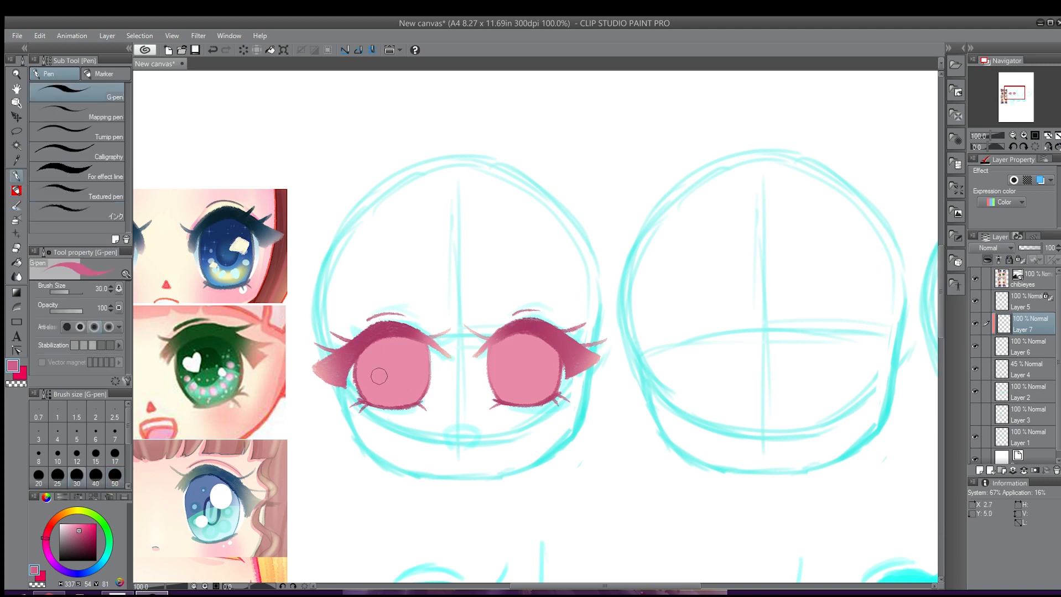
key("]")
key("]")
left_click_drag(391, 360, 394, 372)
key("ctrl+z")
key("ctrl+z")
mouse_move(519, 356)
left_mouse_down()
mouse_move(524, 382)
mouse_move(530, 363)
mouse_move(516, 359)
mouse_move(525, 352)
mouse_move(521, 369)
left_mouse_up()
key("ctrl+z")
key("ctrl+z")
key("ctrl+z")
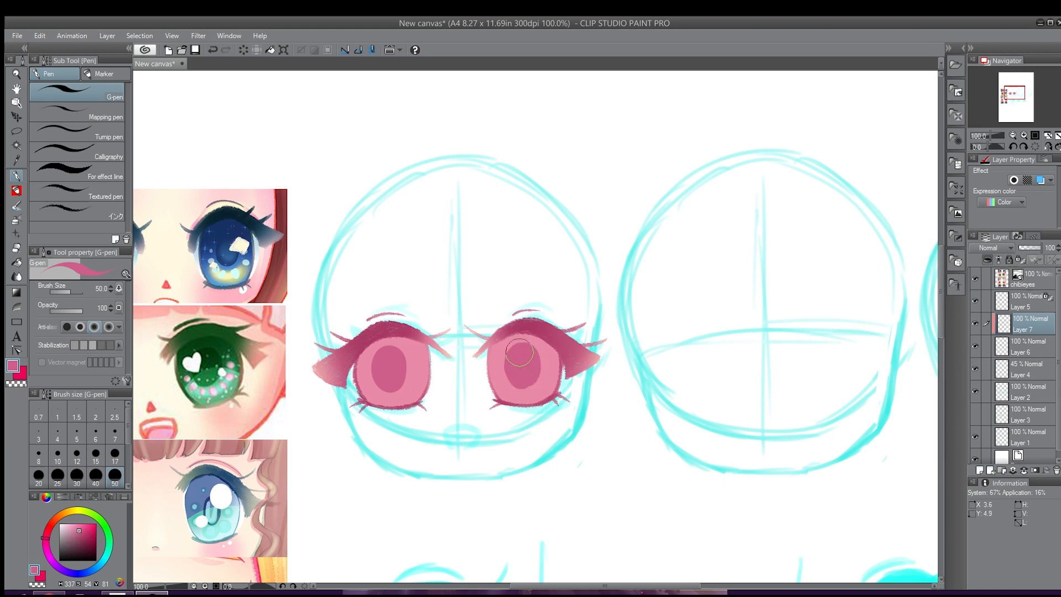
key("ctrl+z")
Lasso the left eye's pupil, shift it slightly toward the face's centre line, and deselect it.
left_click(17, 132)
mouse_move(416, 343)
left_mouse_down()
mouse_move(399, 332)
mouse_move(412, 336)
mouse_move(400, 368)
mouse_move(412, 379)
left_mouse_up()
key("k")
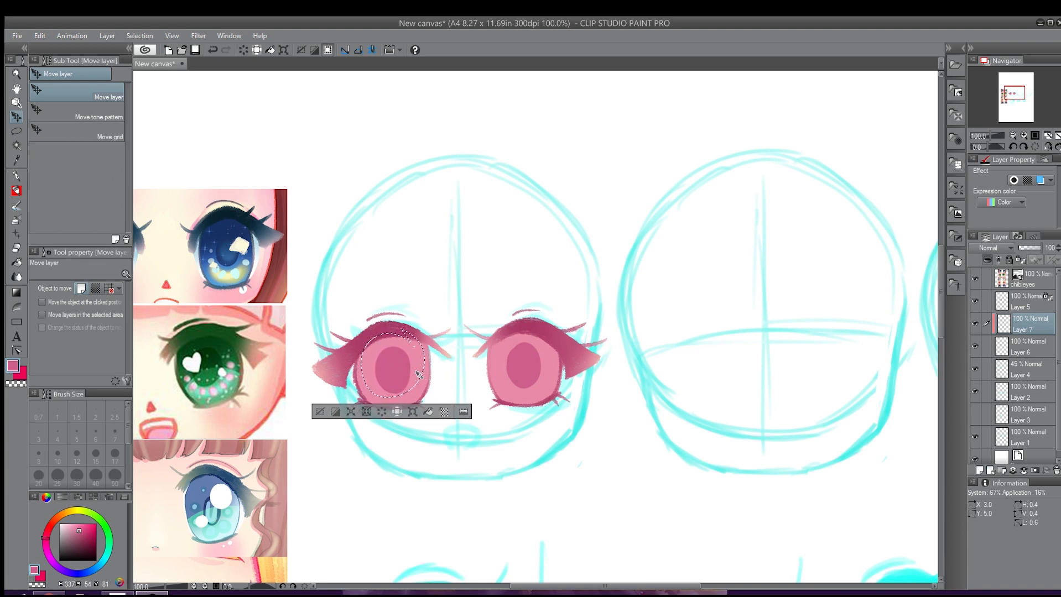
key("ctrl+d")
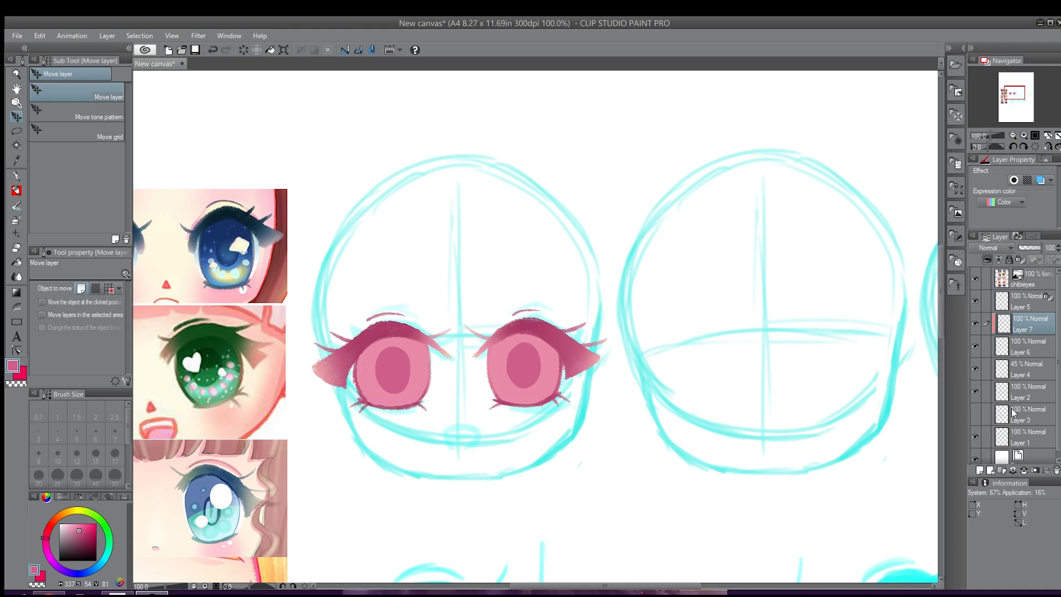
Add a clipped raster layer above Layer 7 and shade the upper part of both irises with the Soft airbrush at size 120.
left_click(980, 471)
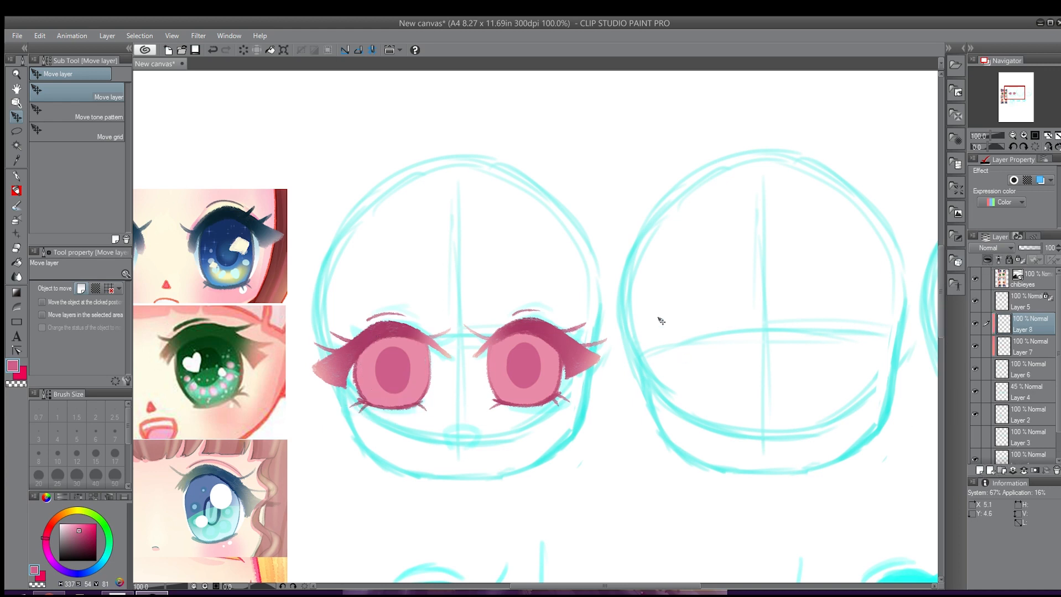
left_click(16, 220)
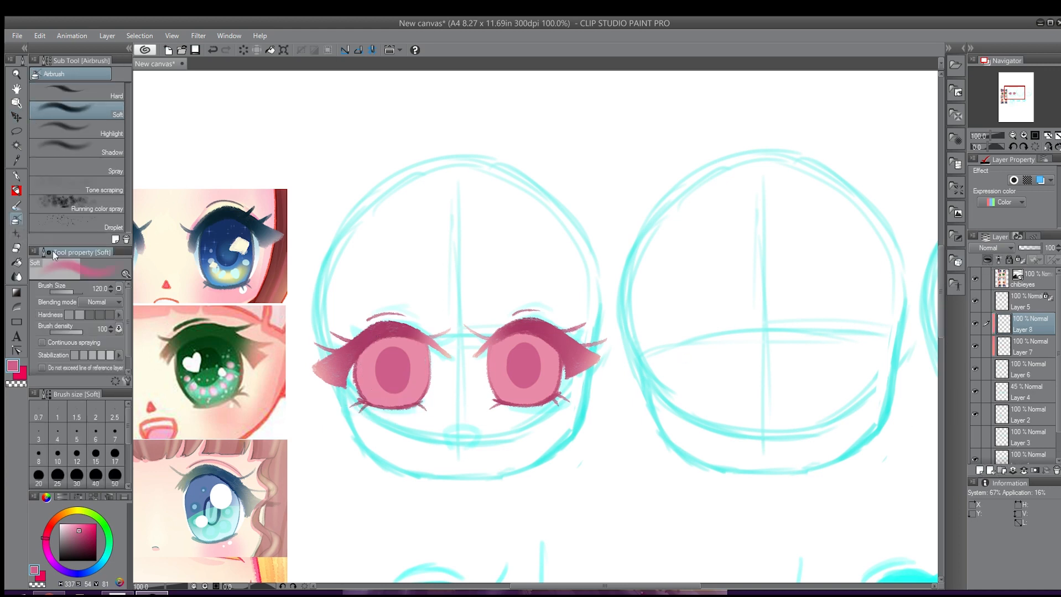
mouse_move(393, 338)
left_mouse_down()
mouse_move(372, 324)
mouse_move(429, 325)
mouse_move(388, 318)
mouse_move(384, 335)
mouse_move(391, 324)
mouse_move(388, 334)
mouse_move(410, 341)
mouse_move(394, 324)
mouse_move(347, 368)
mouse_move(354, 334)
mouse_move(394, 318)
mouse_move(412, 373)
mouse_move(425, 319)
mouse_move(424, 334)
mouse_move(366, 332)
left_mouse_up()
mouse_move(516, 332)
left_mouse_down()
mouse_move(520, 327)
mouse_move(519, 349)
mouse_move(521, 326)
mouse_move(504, 315)
mouse_move(482, 331)
mouse_move(485, 340)
mouse_move(535, 319)
mouse_move(554, 332)
mouse_move(519, 329)
mouse_move(513, 299)
mouse_move(538, 337)
left_mouse_up()
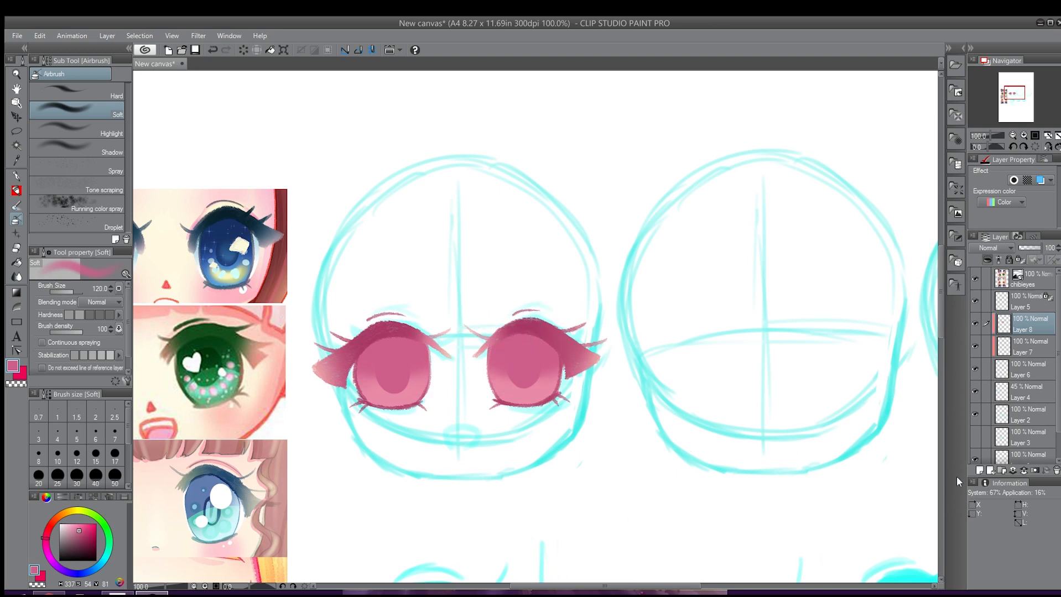
Add a raster layer clipped above Layer 8 and sample the light pink from the lower part of the left iris.
left_click(979, 471)
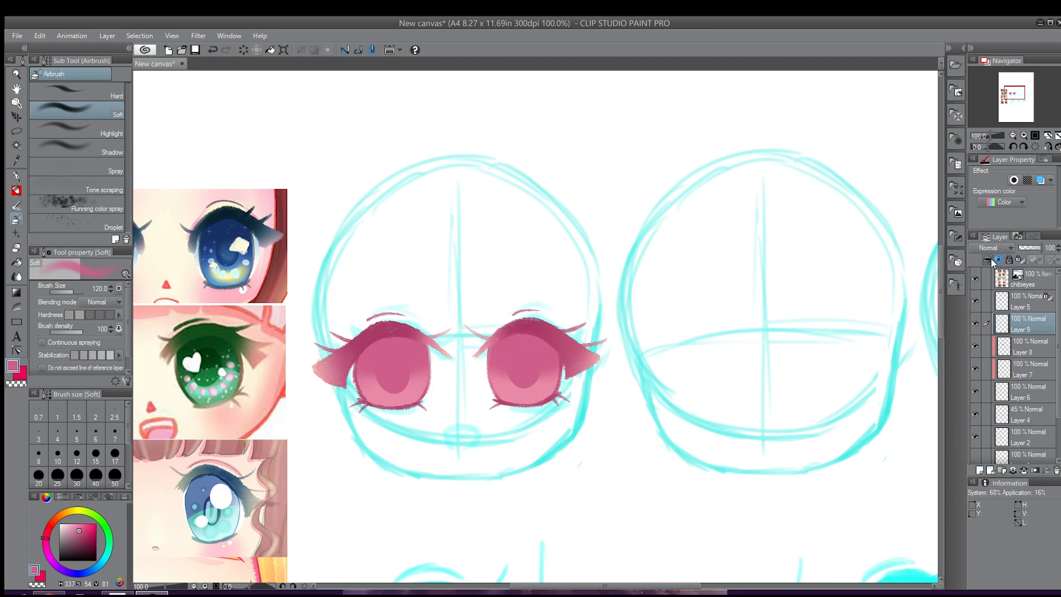
left_click(987, 260)
left_click(386, 390, "alt")
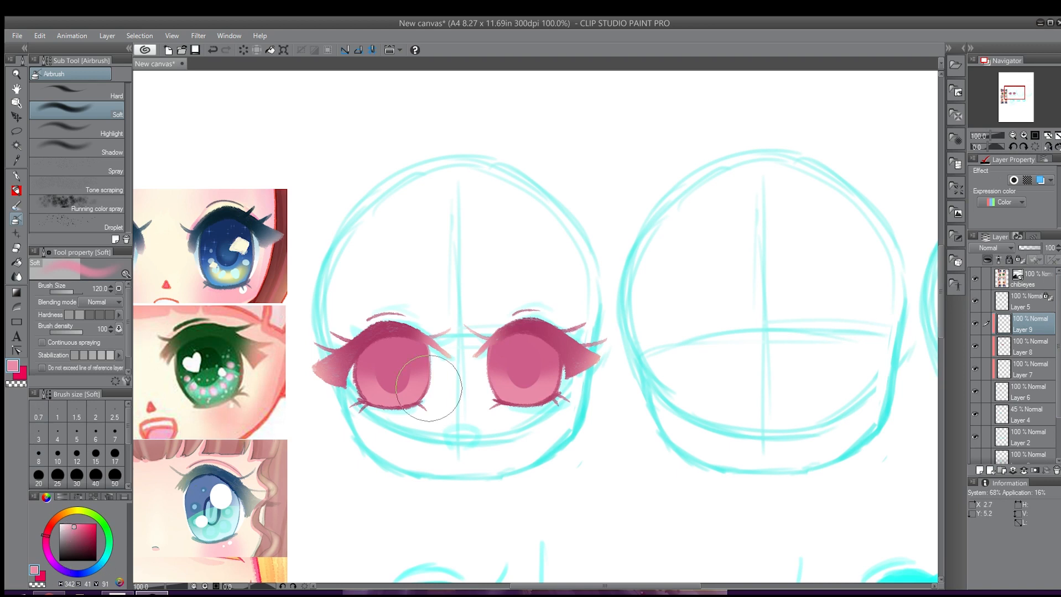
Set the Opaque watercolor brush to size 20 with a pale cyan of hue 172, saturation 36 and value 100.
left_click(17, 207)
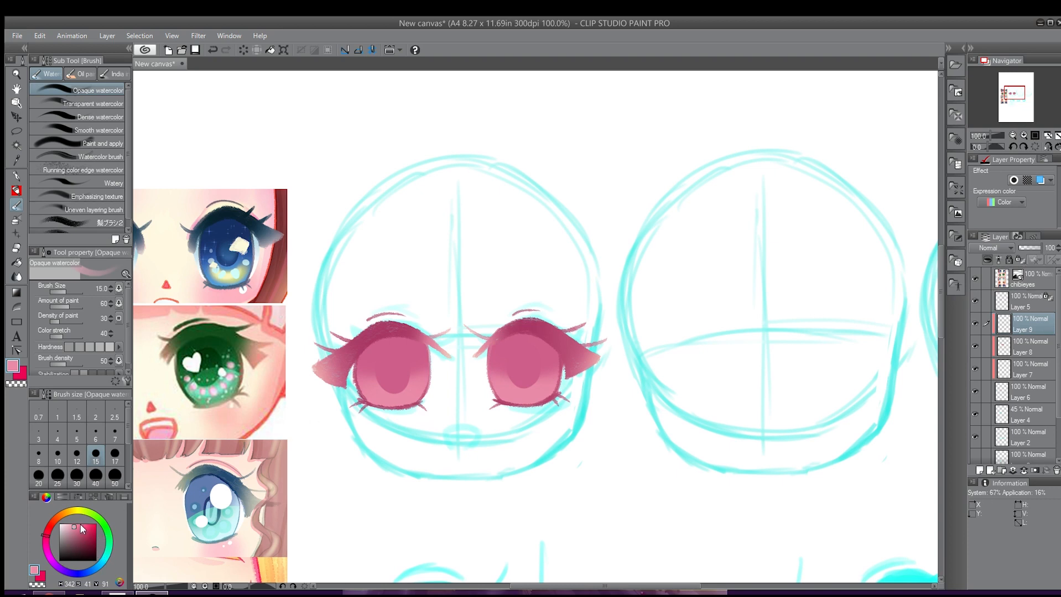
left_click(49, 530)
left_click_drag(71, 527, 69, 523)
left_click(104, 552)
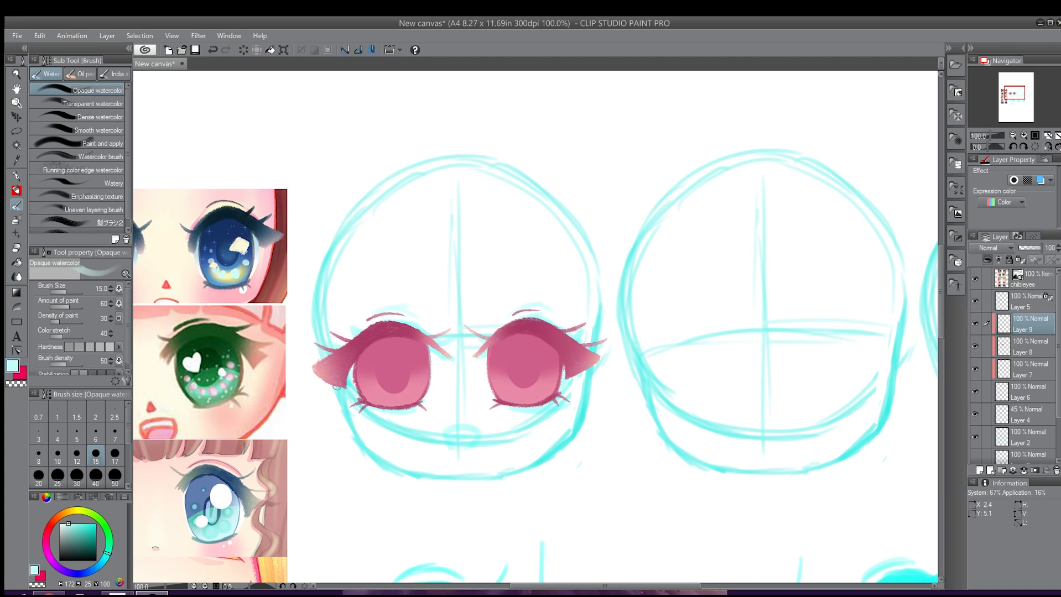
left_click(72, 524)
key("bracketright")
key("bracketright")
Paint pale cyan crescents along the bottom of both irises and brighten them with hue 172, saturation 12, value 100.
mouse_move(368, 389)
left_mouse_down()
mouse_move(397, 395)
mouse_move(388, 400)
mouse_move(377, 393)
mouse_move(419, 379)
mouse_move(395, 400)
mouse_move(369, 385)
mouse_move(388, 397)
mouse_move(420, 371)
left_mouse_up()
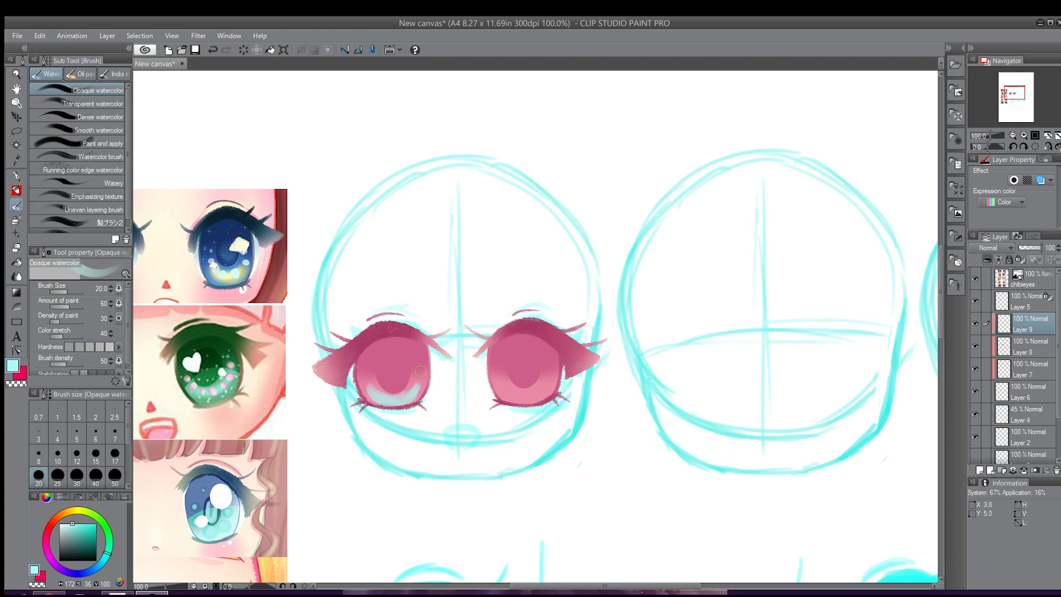
mouse_move(524, 385)
left_mouse_down()
mouse_move(500, 384)
mouse_move(528, 392)
mouse_move(520, 400)
mouse_move(504, 388)
mouse_move(533, 388)
mouse_move(548, 371)
mouse_move(535, 396)
mouse_move(516, 399)
mouse_move(500, 383)
mouse_move(544, 381)
left_mouse_up()
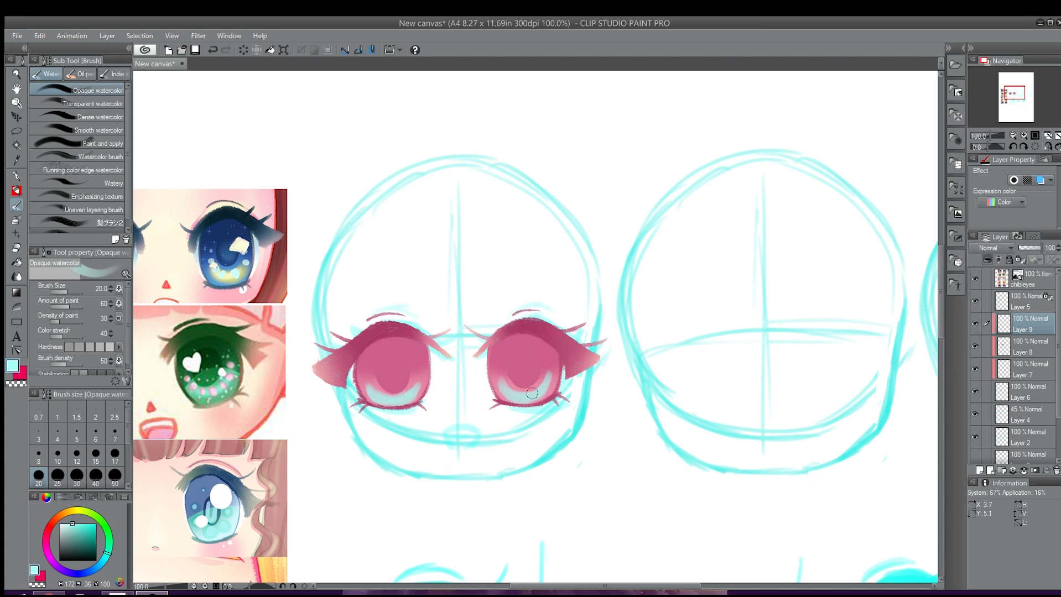
left_click(63, 523)
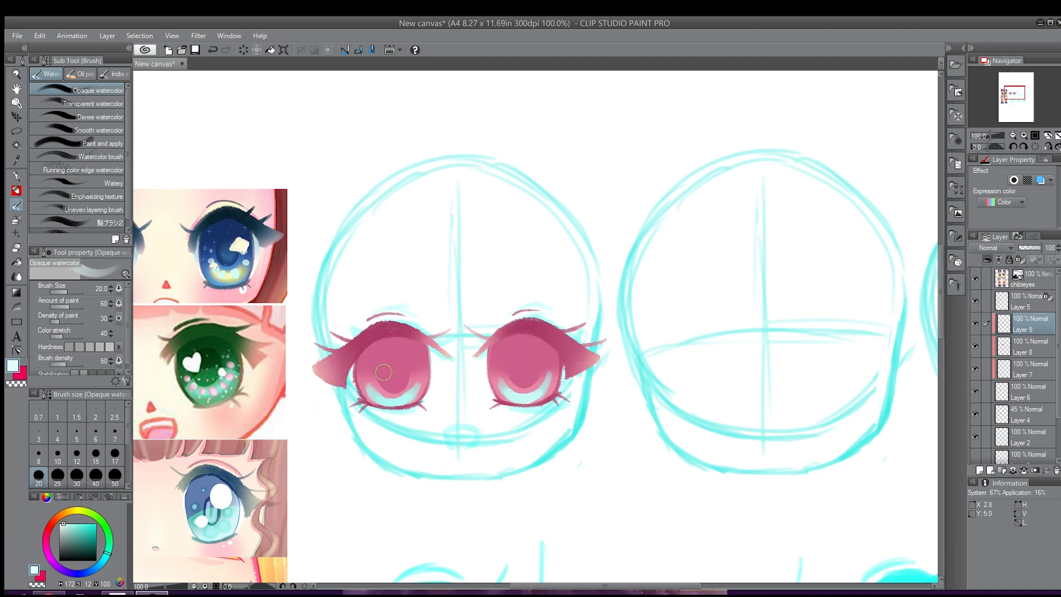
key("ctrl+z")
mouse_move(387, 387)
left_mouse_down()
mouse_move(403, 366)
mouse_move(381, 378)
mouse_move(393, 388)
mouse_move(412, 367)
mouse_move(384, 380)
left_mouse_up()
Add a raster layer clipped above Layer 9, check the reference eyes, and sample the pale cyan from the left iris.
left_click(978, 471)
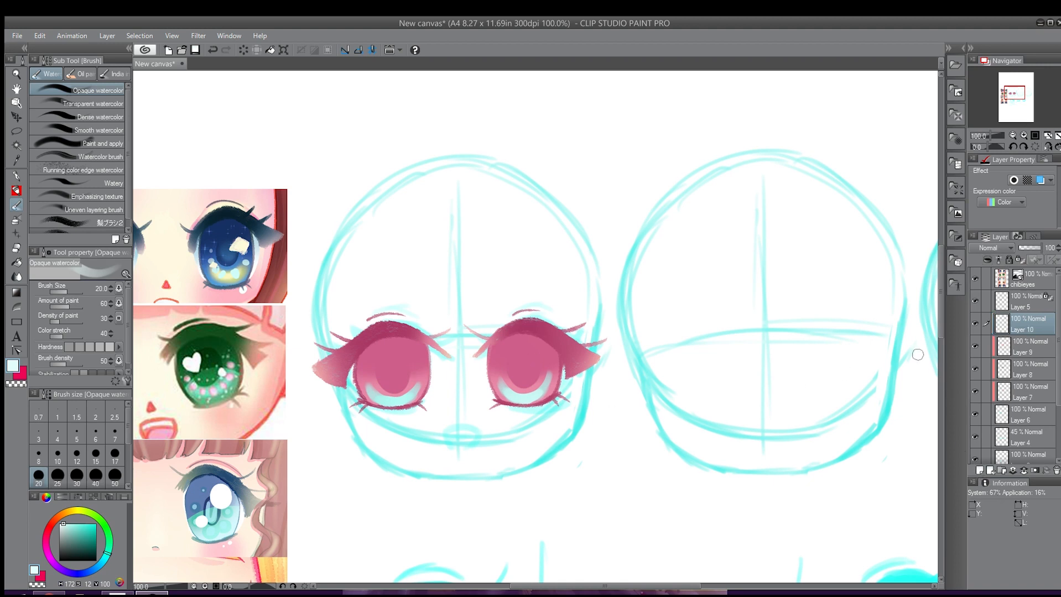
left_click(987, 261)
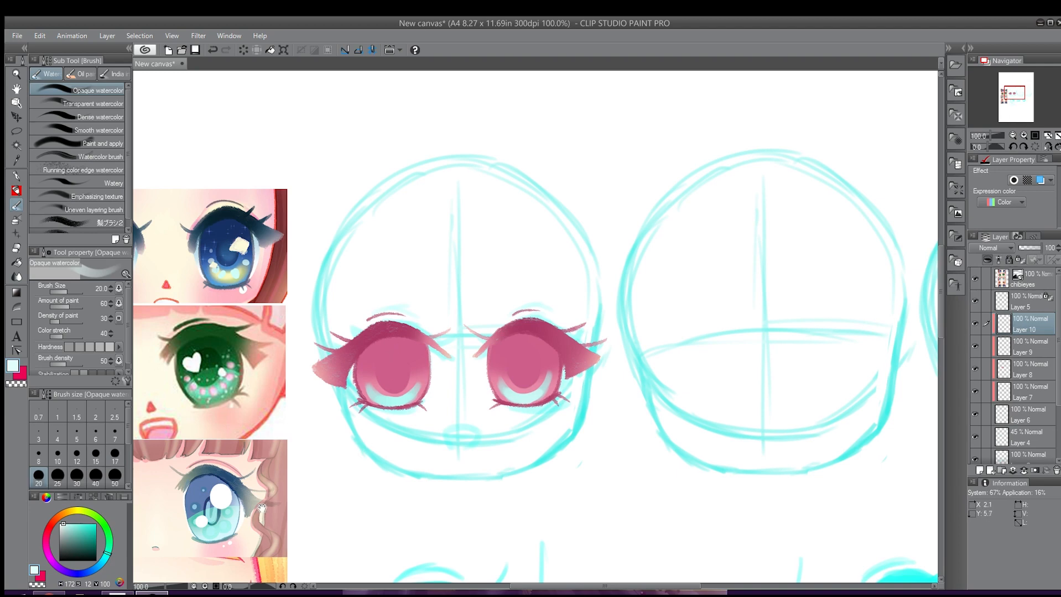
left_click_drag(262, 508, 421, 295)
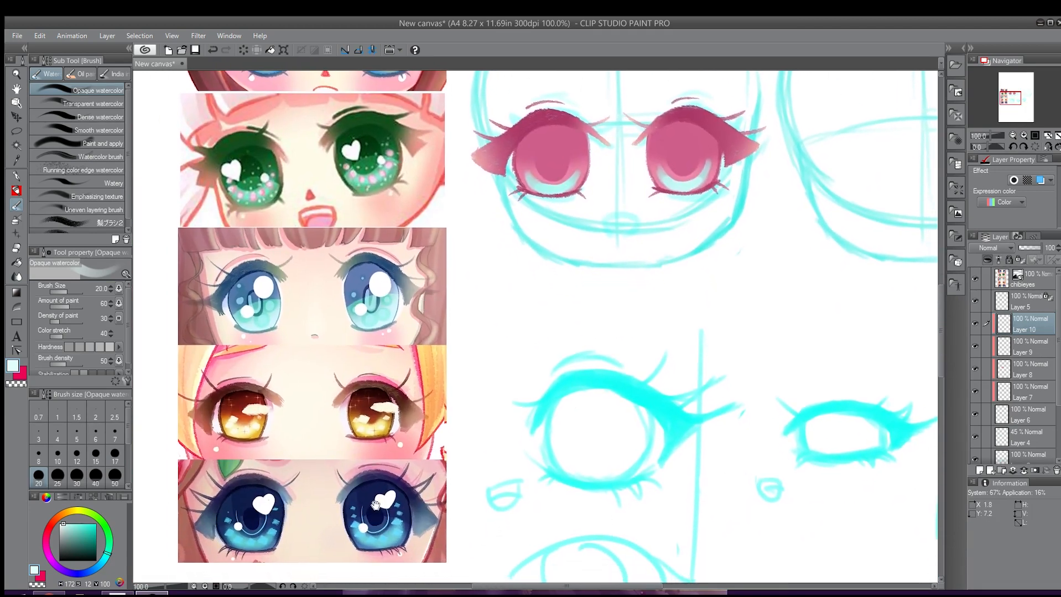
left_click_drag(376, 506, 386, 367)
left_click_drag(366, 189, 368, 328)
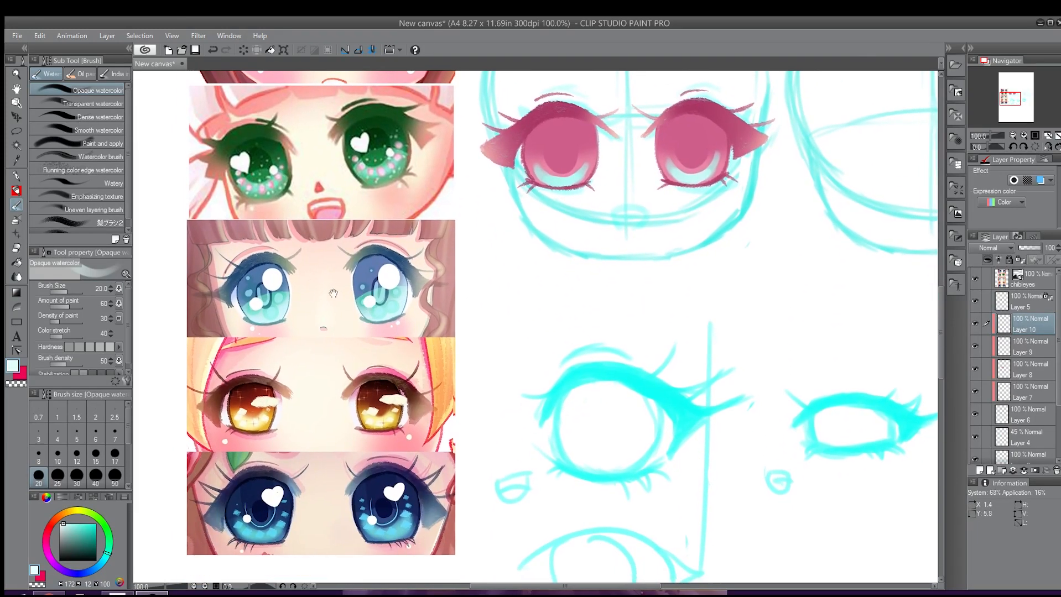
left_click_drag(501, 266, 349, 481)
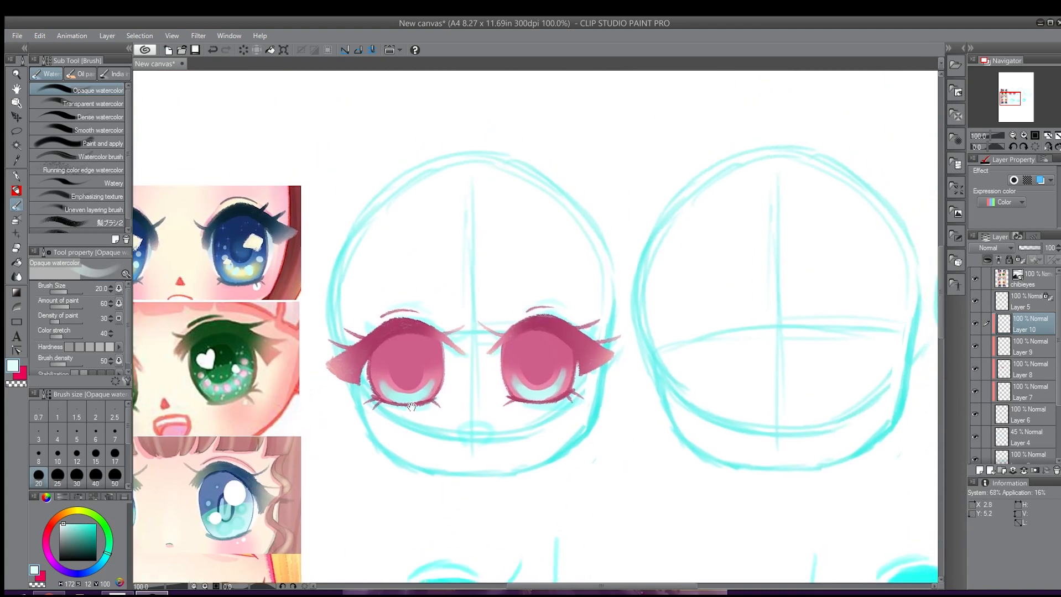
left_click(409, 367, "alt")
left_click(403, 399, "alt")
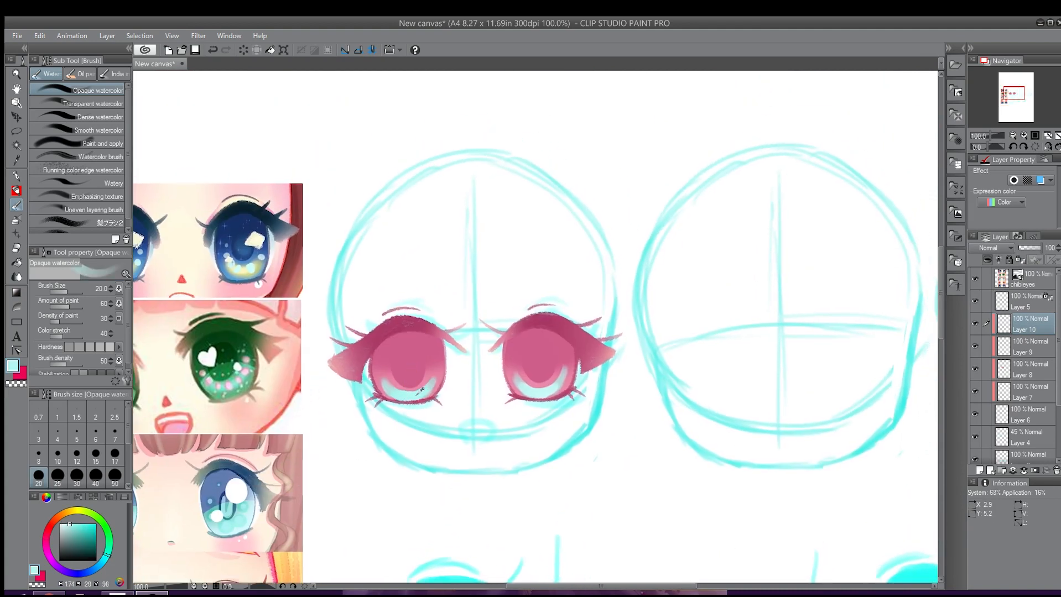
key("bracketleft")
key("bracketleft")
key("bracketleft")
key("bracketleft")
key("bracketleft")
key("bracketleft")
key("bracketleft")
key("bracketleft")
key("bracketleft")
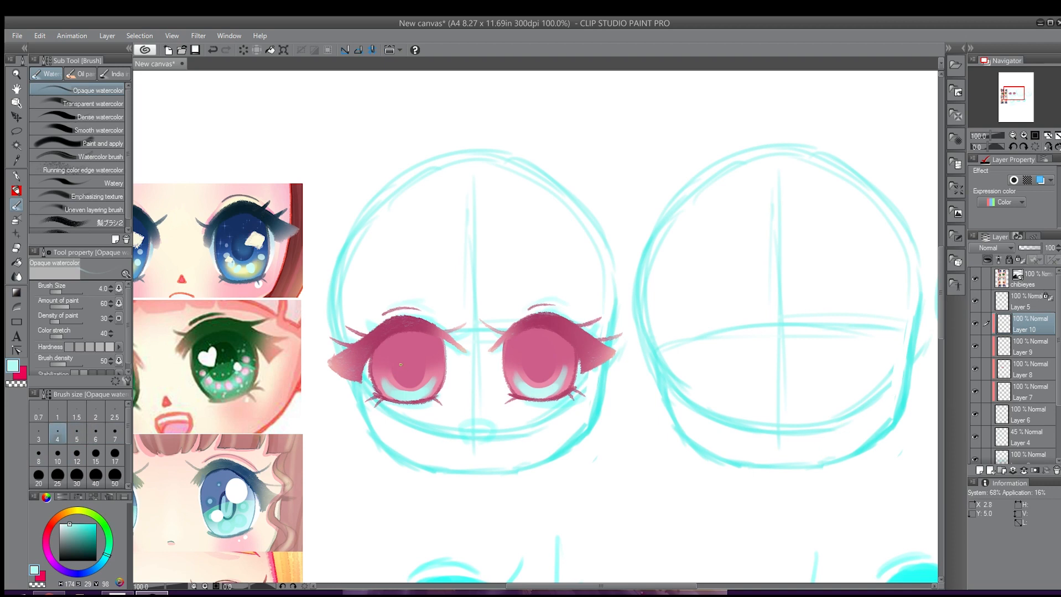
Draw a thin pale cyan U-shaped line inside each pupil on Layer 10 with the G-pen at size 6.
left_click(17, 175)
key("bracketleft")
key("bracketleft")
key("bracketleft")
key("bracketleft")
key("bracketleft")
key("bracketleft")
key("bracketleft")
key("bracketleft")
key("bracketleft")
key("bracketleft")
key("bracketleft")
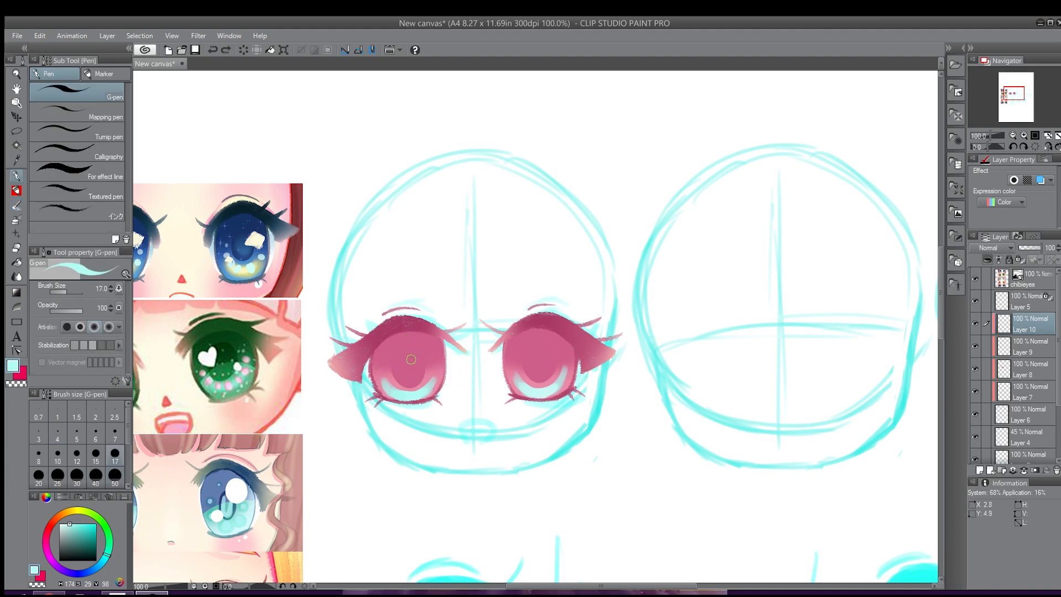
mouse_move(394, 360)
left_mouse_down()
mouse_move(413, 380)
mouse_move(409, 353)
mouse_move(402, 375)
mouse_move(416, 351)
mouse_move(416, 381)
mouse_move(420, 353)
left_mouse_up()
key("ctrl+z")
key("ctrl+z")
mouse_move(541, 375)
left_mouse_down()
mouse_move(549, 347)
mouse_move(542, 379)
mouse_move(552, 348)
mouse_move(552, 364)
left_mouse_up()
key("ctrl+z")
key("ctrl+z")
key("ctrl+z")
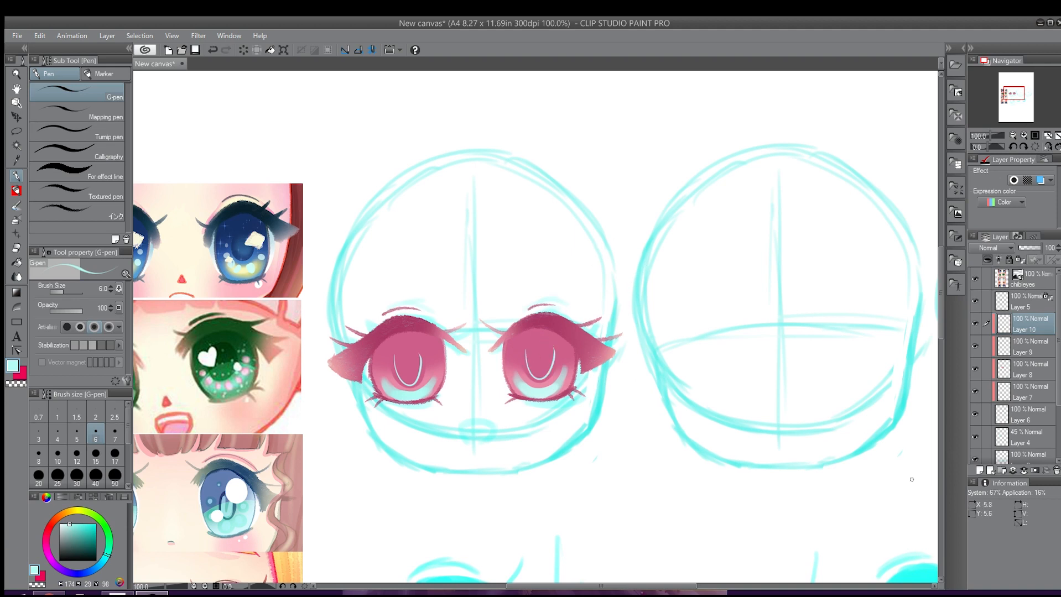
Add a raster layer above Layer 10, sample the dark pink from the left eye's upper lid, and set the G-pen to size 17.
left_click(979, 471)
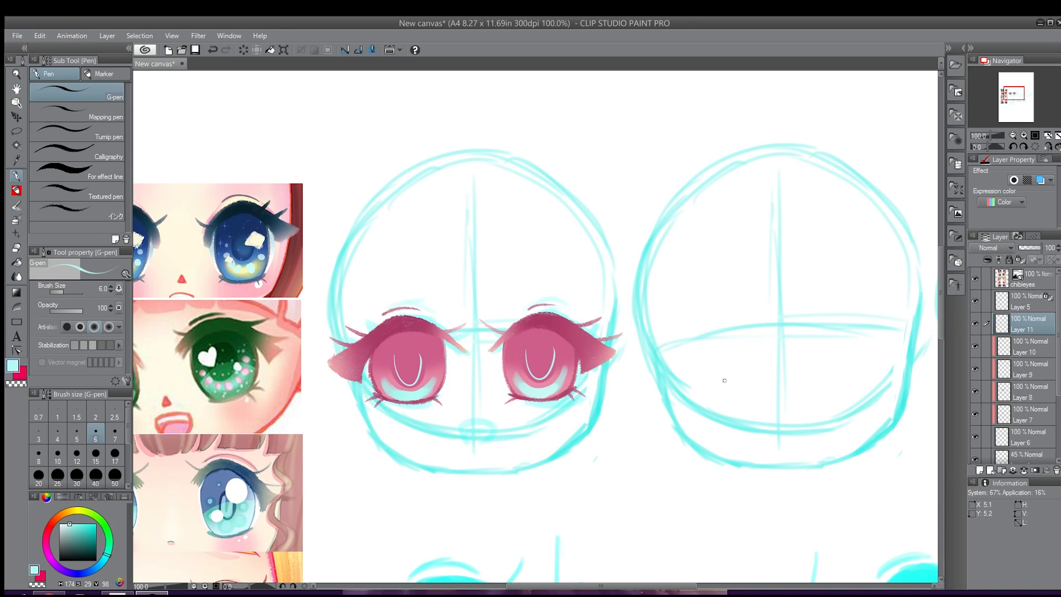
left_click(410, 339, "alt")
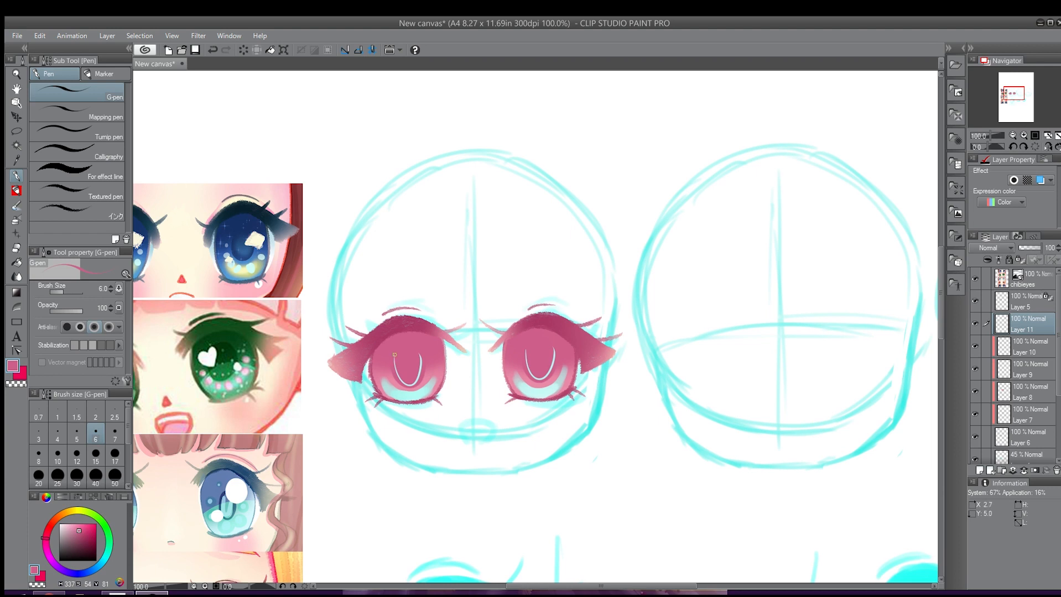
left_click(399, 318, "alt")
key("bracketright")
key("bracketright")
key("bracketright")
key("bracketright")
key("bracketright")
key("bracketright")
Fill the upper half of the left iris with a dark pink arched shadow and clip Layer 11 to the layer below.
mouse_move(369, 388)
left_mouse_down()
mouse_move(395, 352)
mouse_move(447, 398)
left_mouse_up()
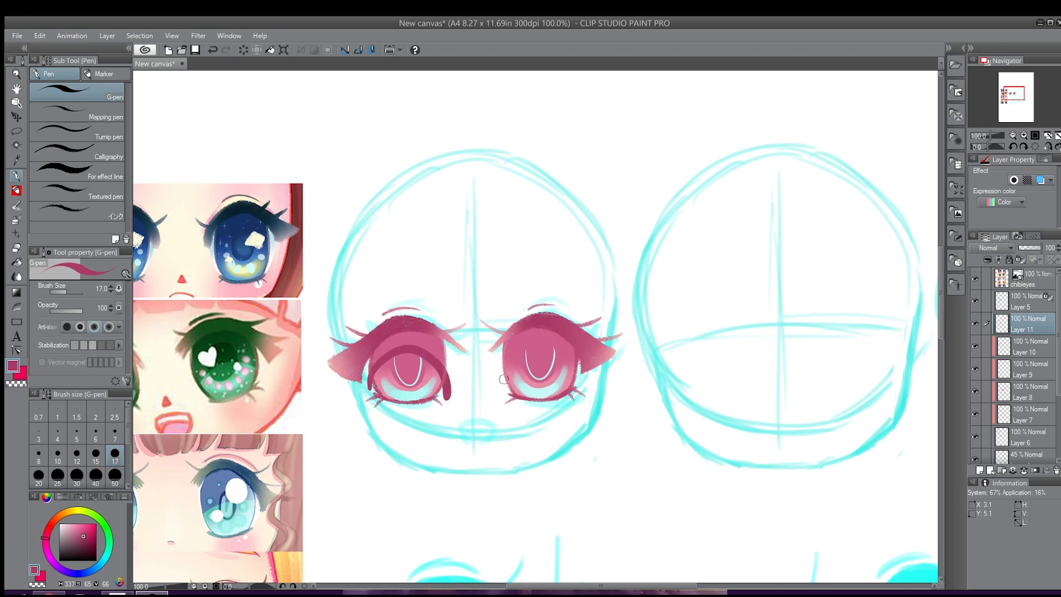
left_click(986, 260)
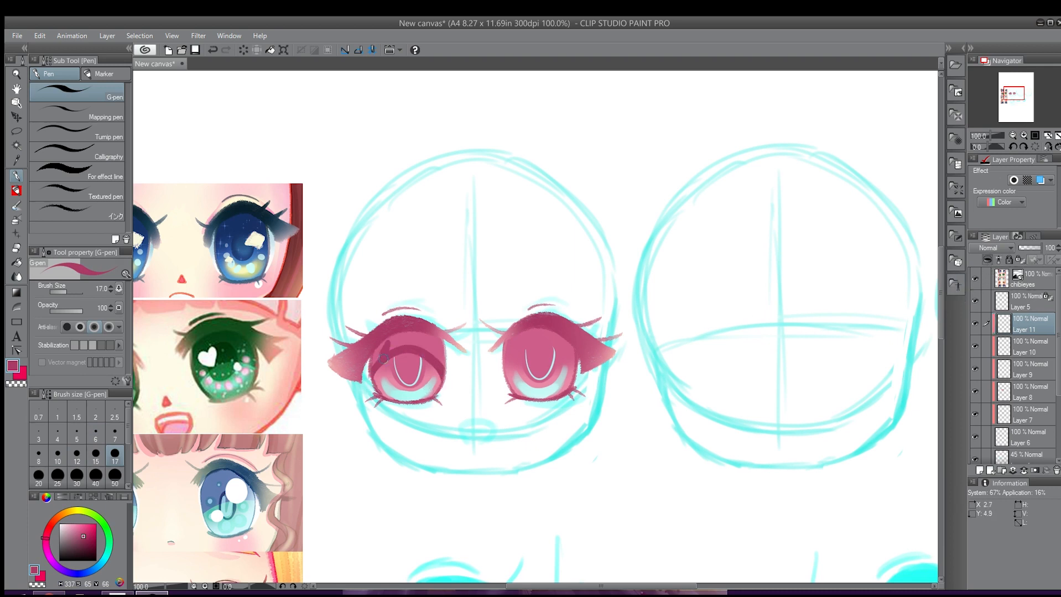
mouse_move(384, 359)
left_mouse_down()
mouse_move(393, 337)
mouse_move(386, 351)
mouse_move(437, 344)
left_mouse_up()
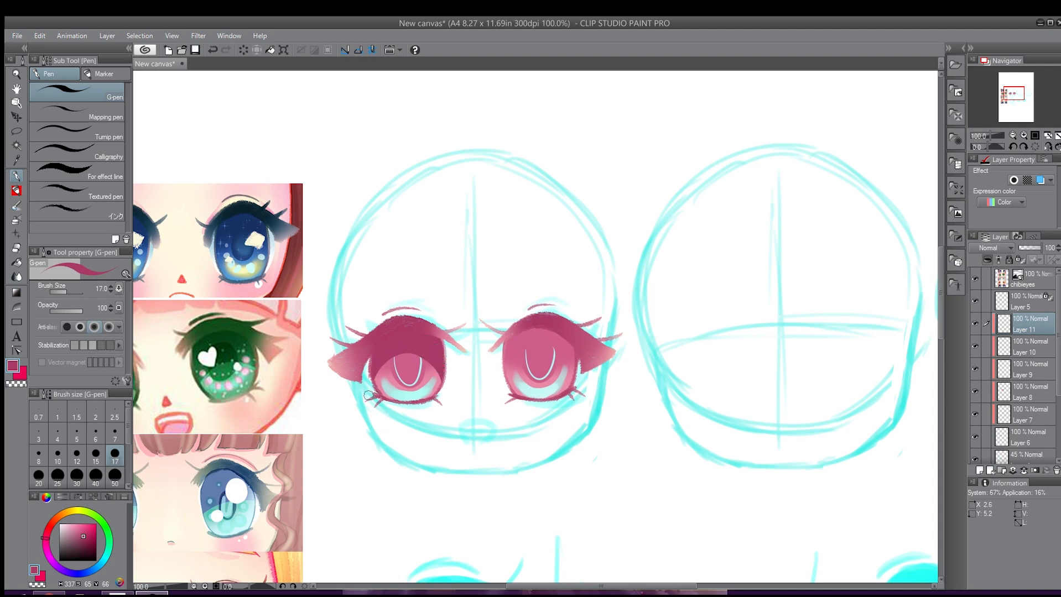
mouse_move(368, 395)
left_mouse_down()
mouse_move(391, 359)
mouse_move(452, 378)
left_mouse_up()
mouse_move(367, 389)
left_mouse_down()
mouse_move(450, 389)
mouse_move(436, 370)
left_mouse_up()
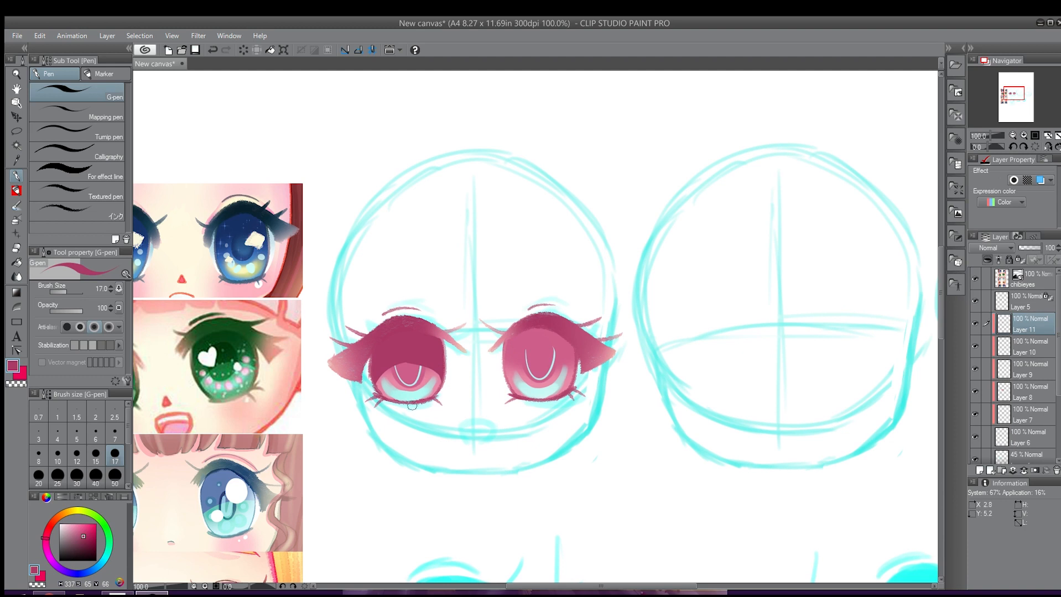
Fill the upper half of the right iris with dark pink at G-pen size 50, and set Layer 11's blending mode to Multiply.
key("bracketright")
key("bracketright")
key("bracketright")
key("bracketright")
key("bracketright")
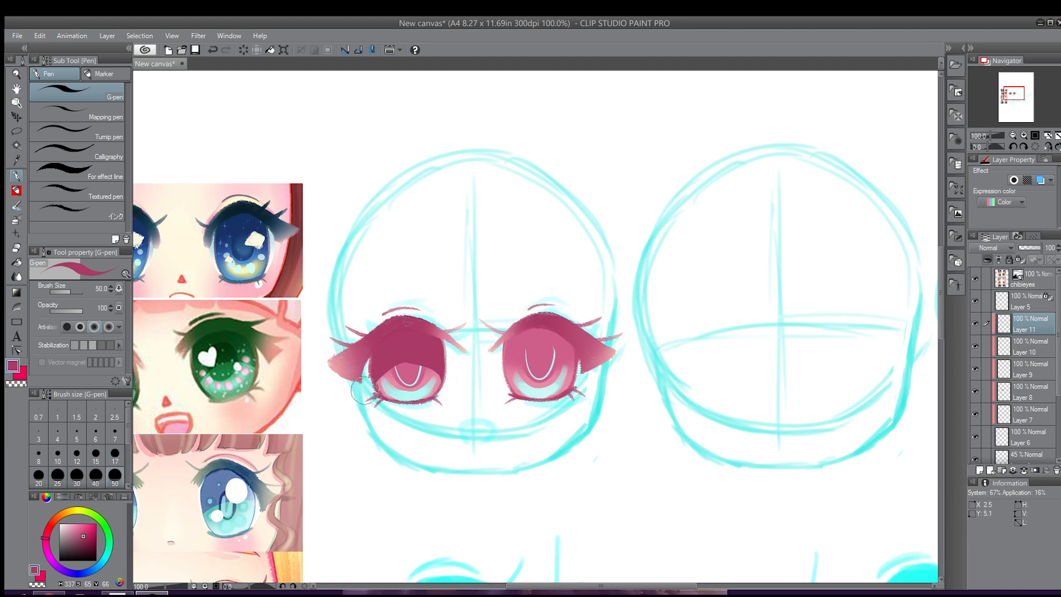
left_click_drag(491, 379, 605, 379)
mouse_move(580, 343)
left_mouse_down()
mouse_move(509, 339)
mouse_move(485, 367)
mouse_move(486, 392)
mouse_move(584, 357)
mouse_move(590, 388)
mouse_move(569, 338)
mouse_move(484, 390)
mouse_move(485, 402)
mouse_move(538, 341)
mouse_move(587, 380)
mouse_move(559, 355)
left_mouse_up()
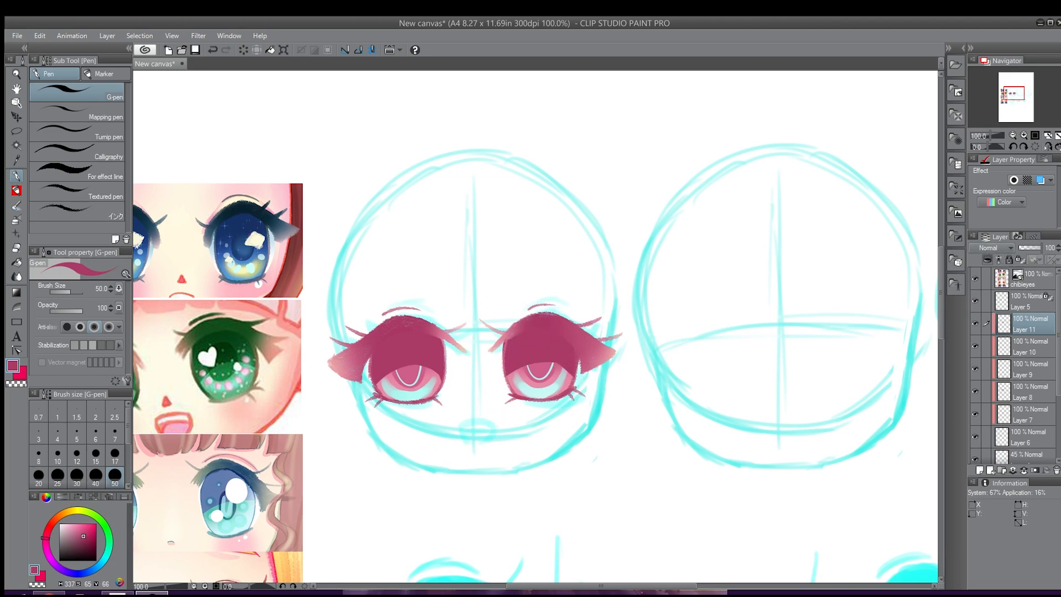
left_click(989, 280)
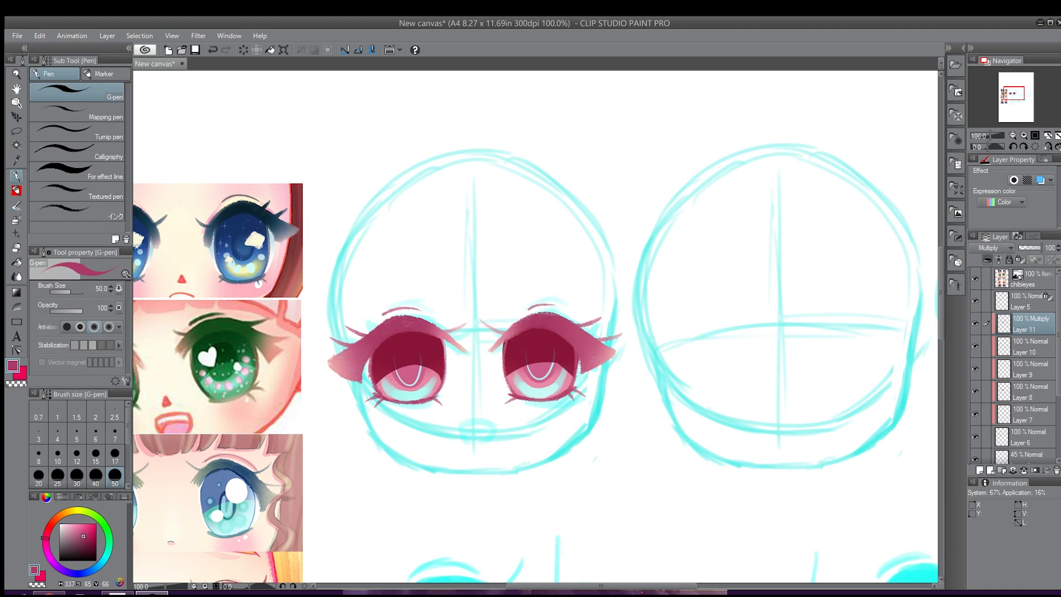
Try the Overlay and Darker color blending modes on Layer 11, ending back on Multiply.
left_click(995, 124)
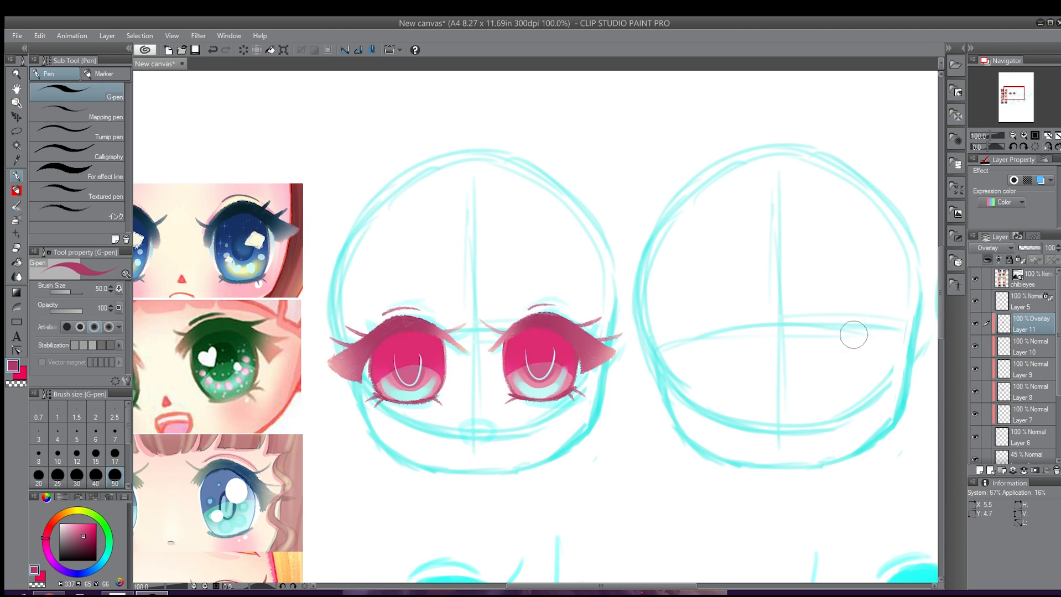
left_click(1030, 249)
left_click_drag(1031, 248, 1040, 249)
left_click(994, 405)
left_click(994, 481)
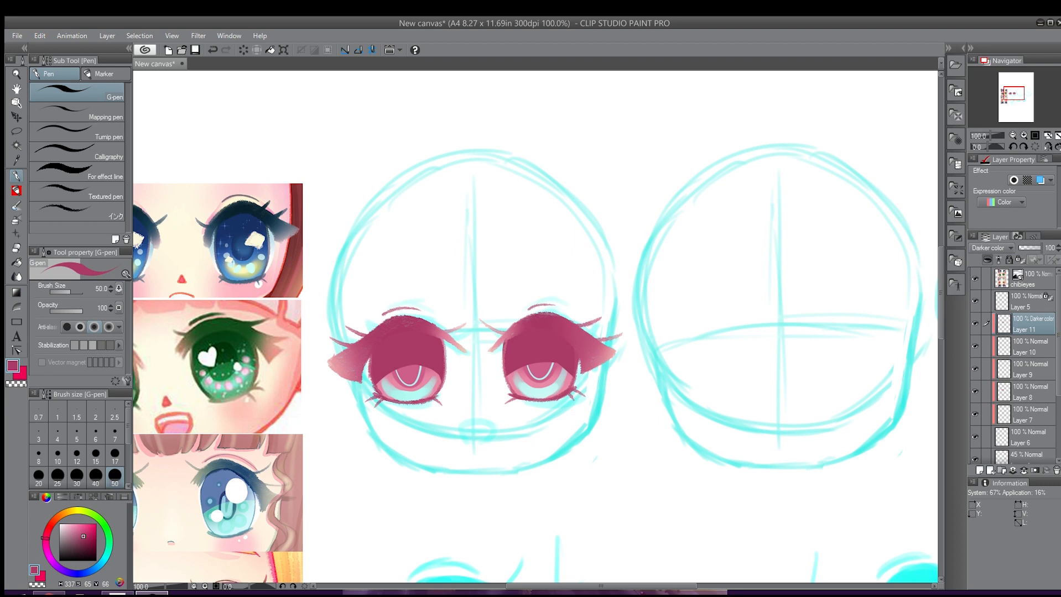
left_click(992, 280)
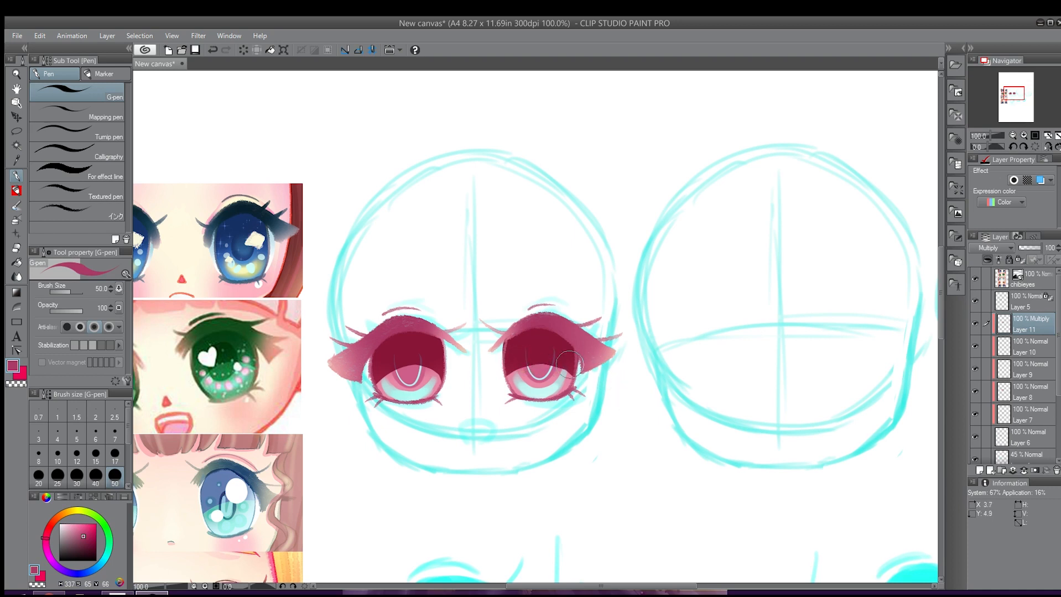
Lower Layer 11's opacity to 48% and add a clipped raster layer directly beneath it.
left_click(1027, 249)
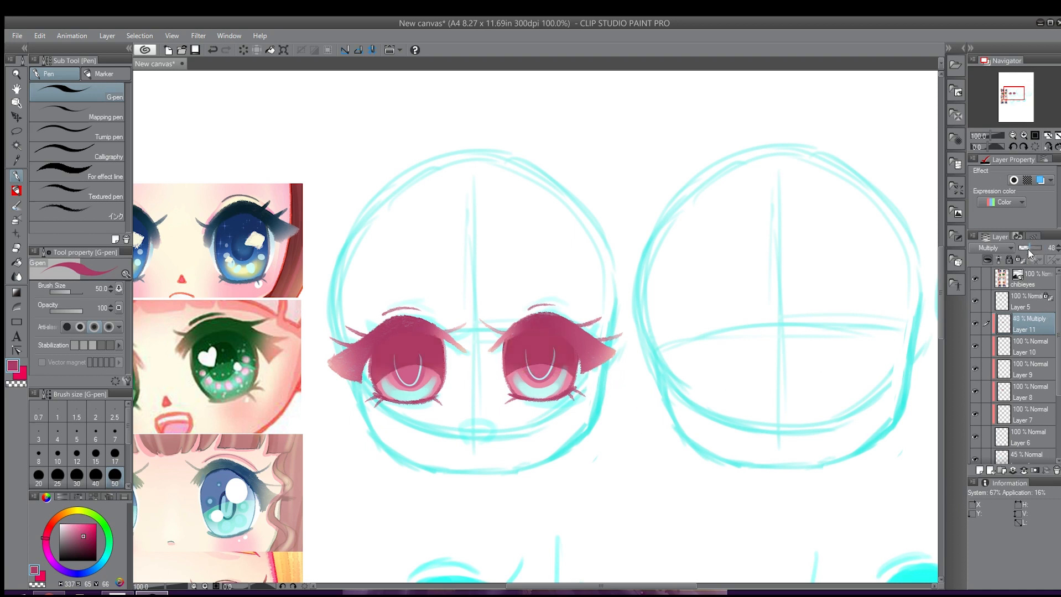
left_click_drag(1028, 253, 1029, 249)
left_click(980, 471)
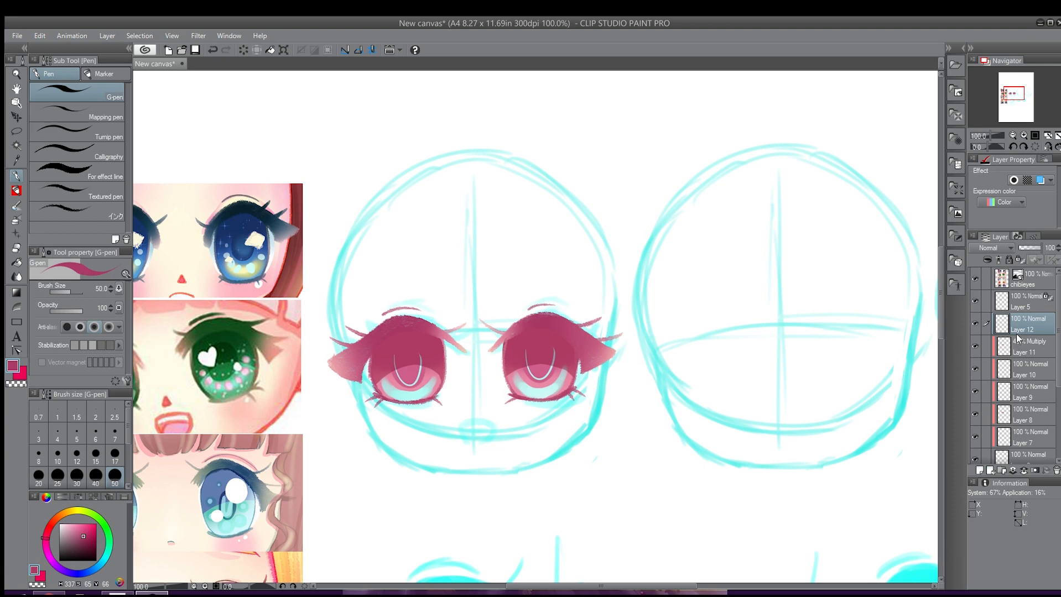
left_click_drag(1016, 331, 1016, 352)
left_click(988, 261)
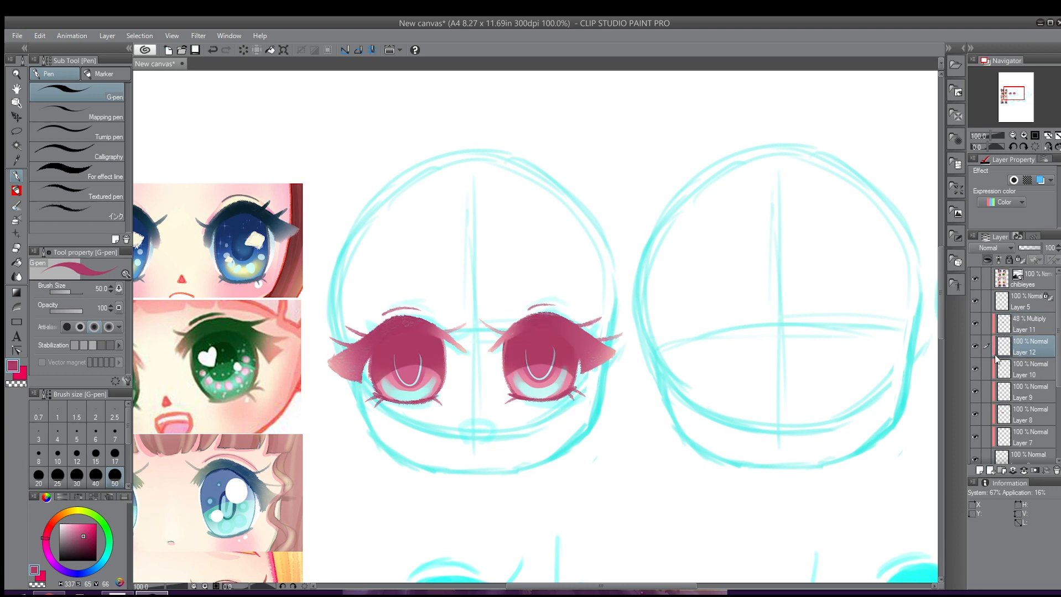
Sample the iris pink, lighten it to a pale pink, and dot it around the lower half and sides of the irises on Layer 12.
left_click(407, 393, "alt")
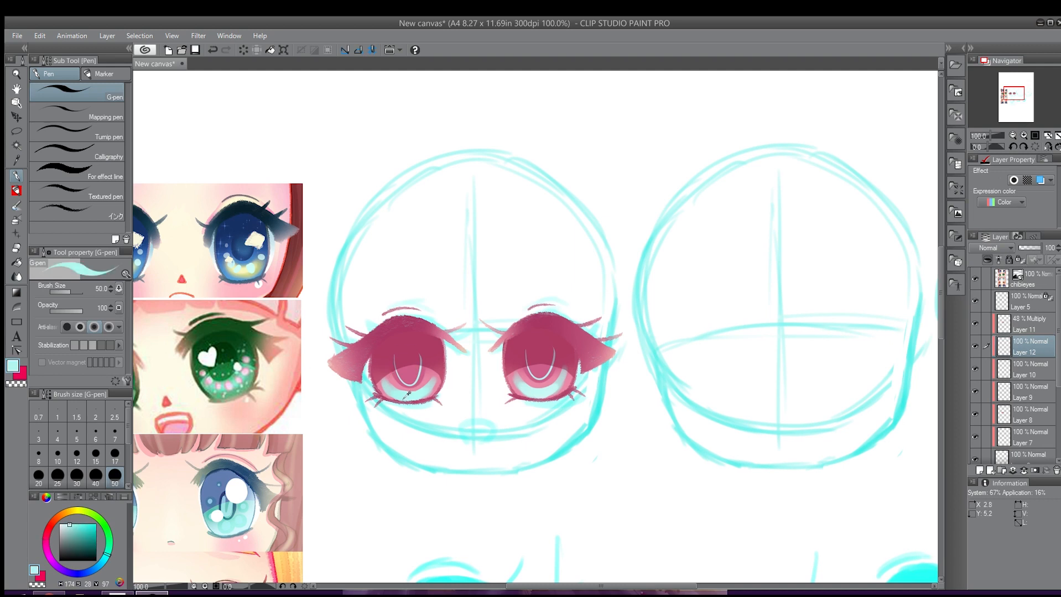
left_click(434, 369, "alt")
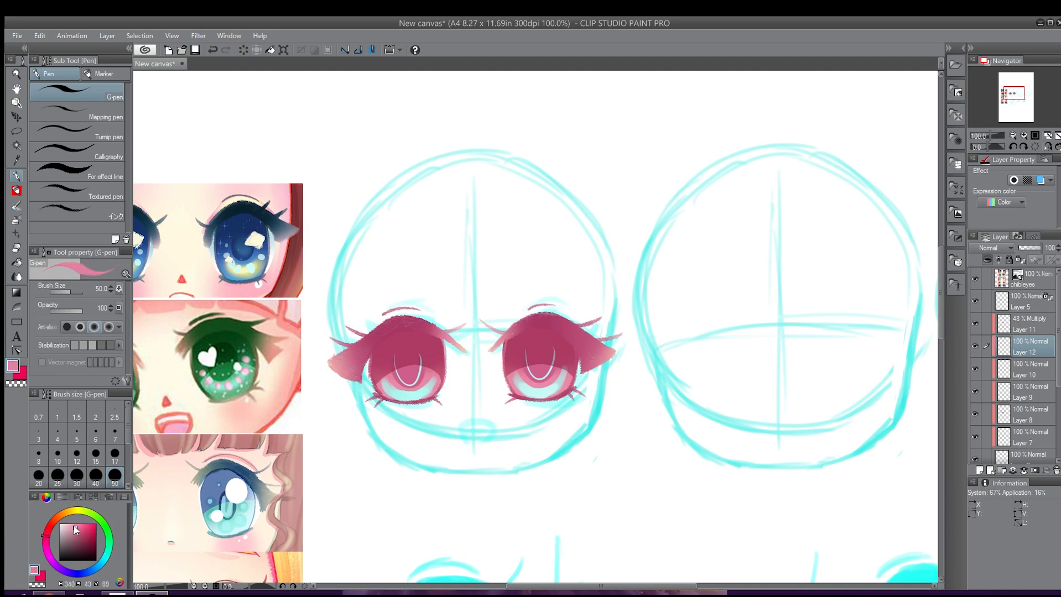
left_click_drag(73, 525, 69, 523)
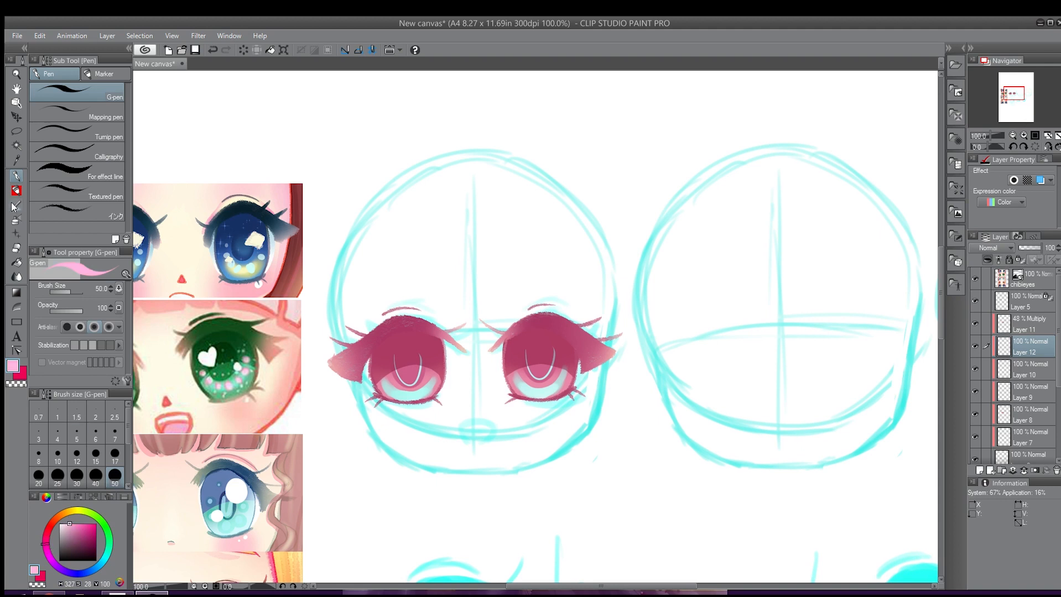
left_click(408, 395)
left_click(384, 390)
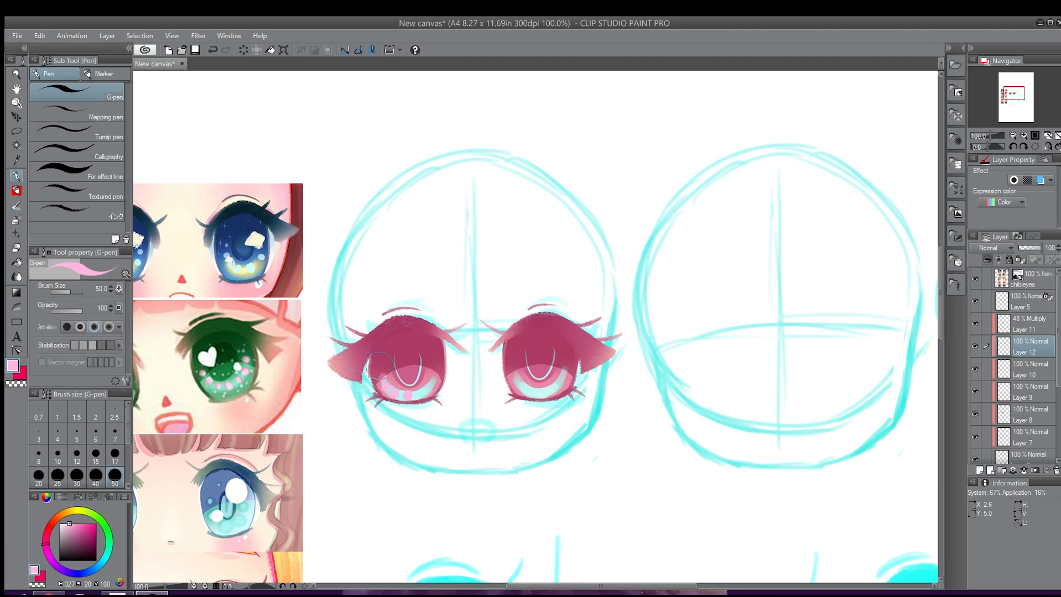
left_click(423, 388)
left_click(434, 370)
Pick a paler lavender-pink, undo the last stroke, and add paler dots to the left iris.
left_click(64, 523)
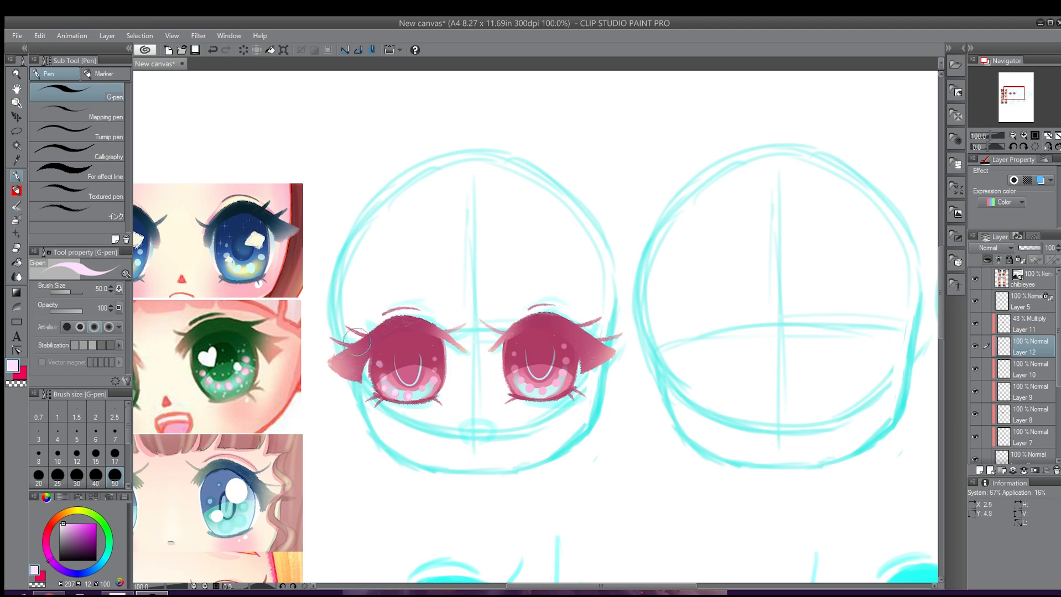
key("ctrl+z")
left_click(436, 379)
Paint pale lavender-pink ovals in both pupils and cover their middles with a sampled darker pink, leaving thin pale rings.
mouse_move(514, 369)
left_mouse_down()
mouse_move(539, 390)
mouse_move(558, 381)
mouse_move(560, 347)
mouse_move(535, 350)
left_mouse_up()
left_click(560, 373)
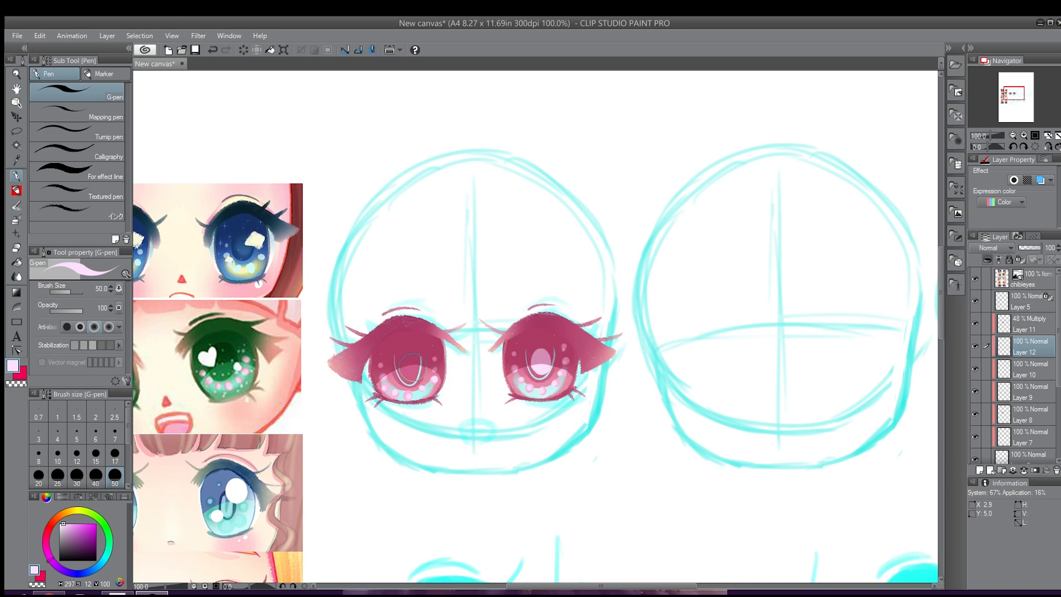
left_click_drag(417, 381, 399, 362)
left_click(413, 375, "alt")
mouse_move(413, 363)
left_mouse_down()
mouse_move(399, 376)
mouse_move(418, 365)
left_mouse_up()
left_click_drag(546, 365, 552, 346)
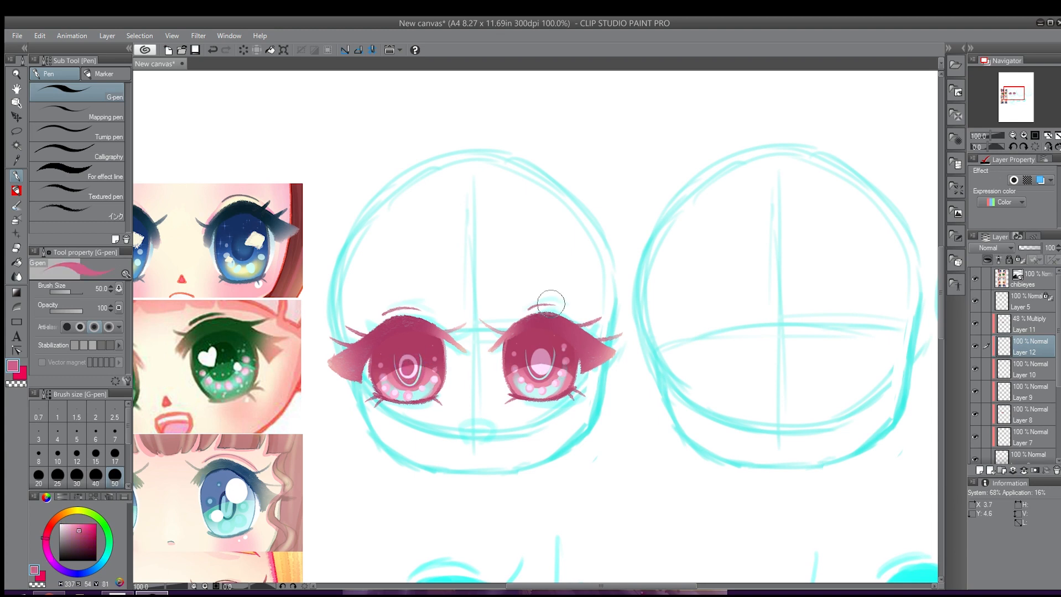
key("ctrl+z")
left_click_drag(415, 380, 412, 376)
mouse_move(547, 380)
left_mouse_down()
mouse_move(530, 354)
mouse_move(540, 364)
left_mouse_up()
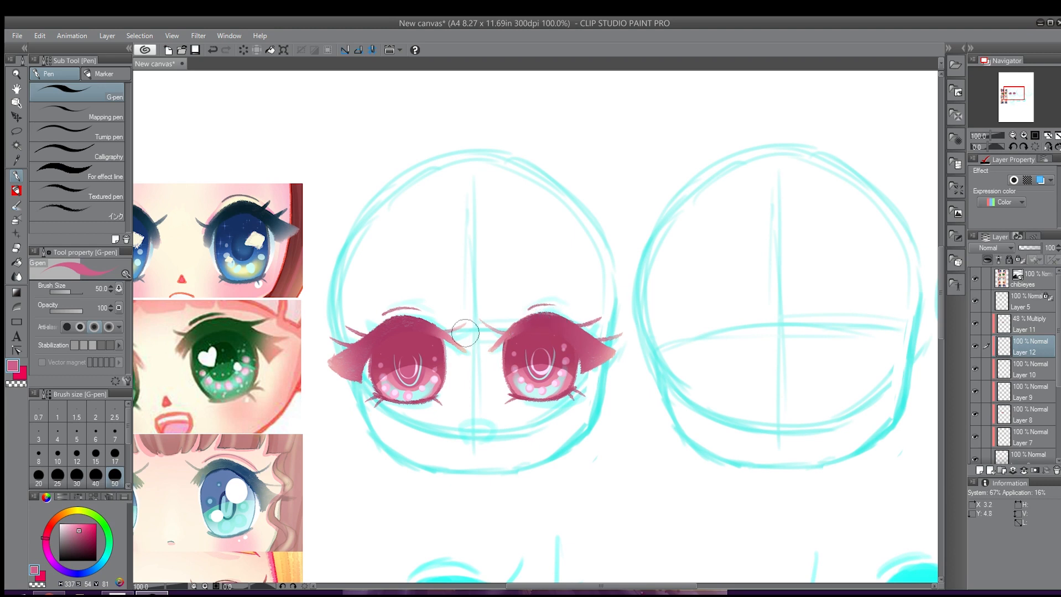
Rework the pale rings and darker centres of both pupils using lavender-pink and dark pink sampled from the eyes.
left_click(419, 363, "alt")
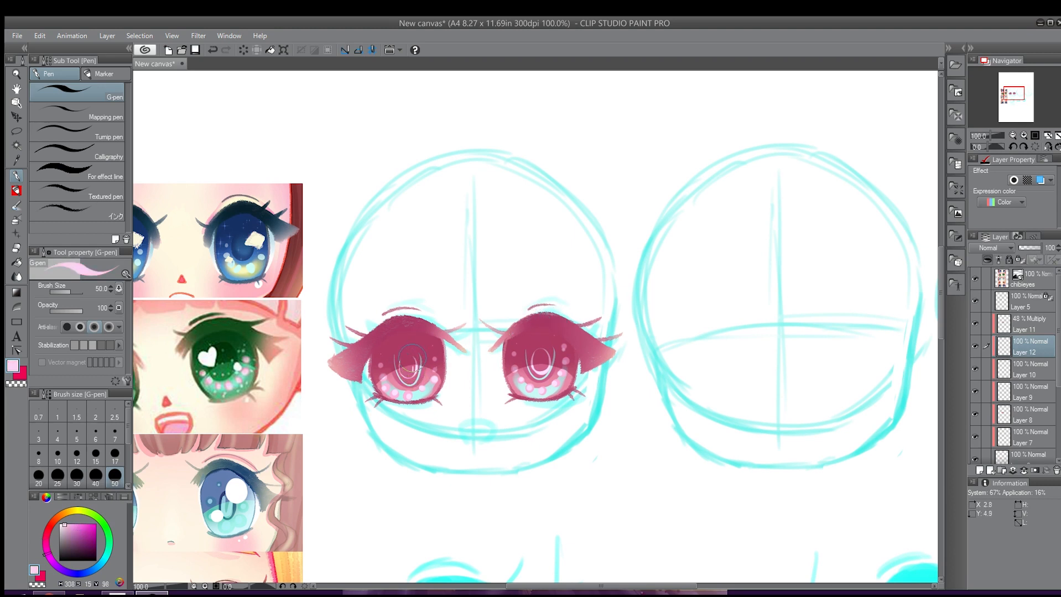
left_click_drag(409, 363, 403, 380)
left_click(530, 372, "alt")
left_click(542, 365, "alt")
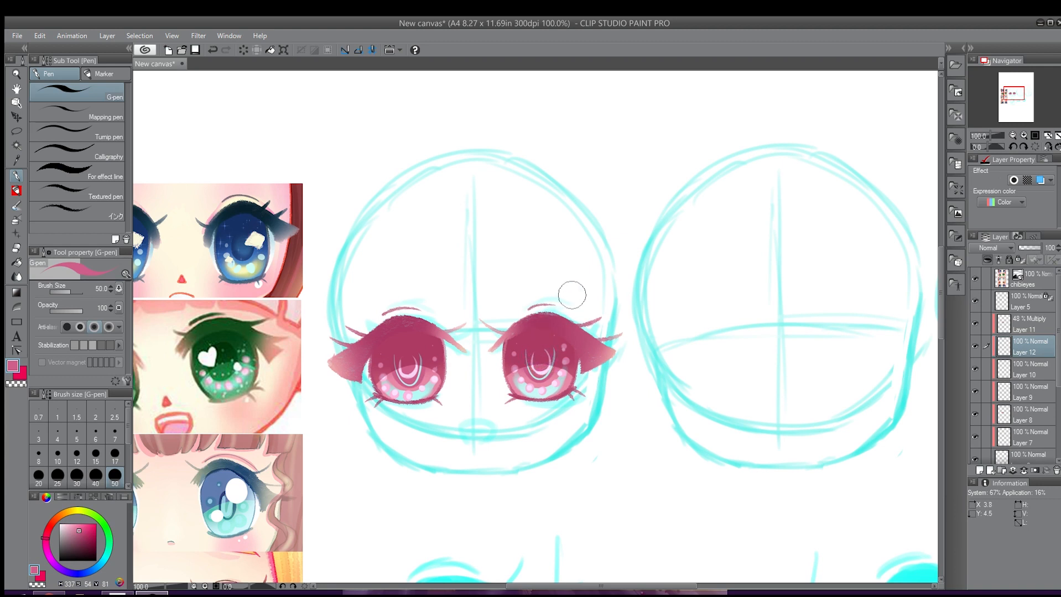
Add a raster layer above Layer 11 and set the drawing colour to white.
left_click(1022, 327)
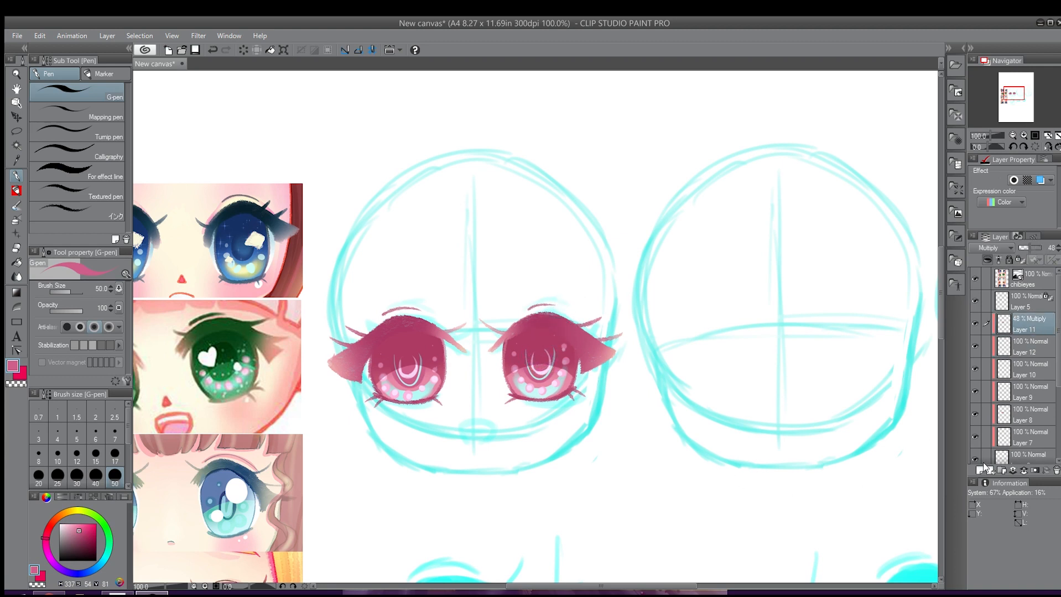
left_click(979, 471)
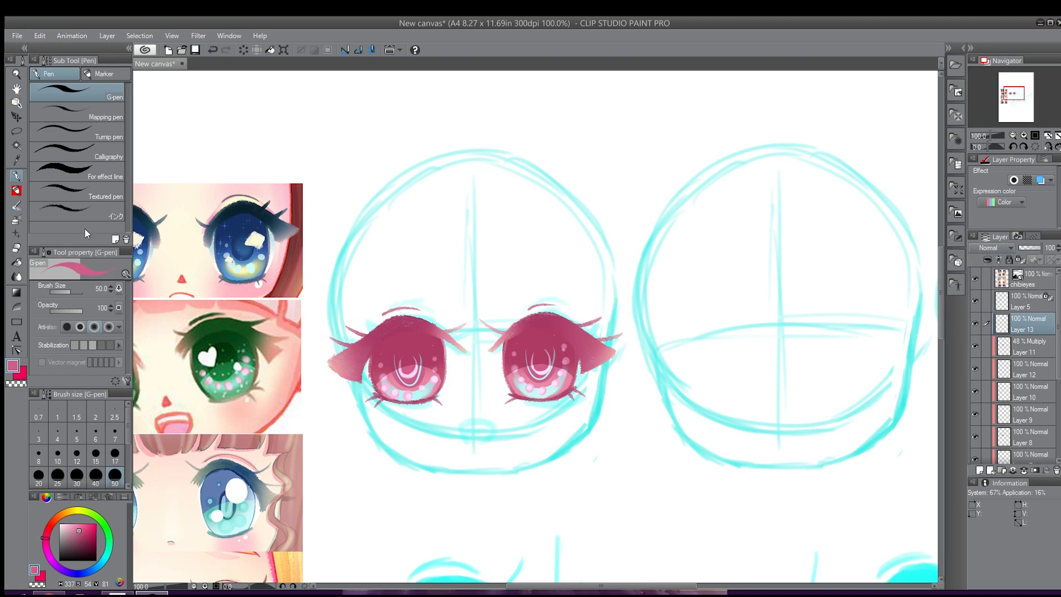
left_click_drag(70, 520, 25, 486)
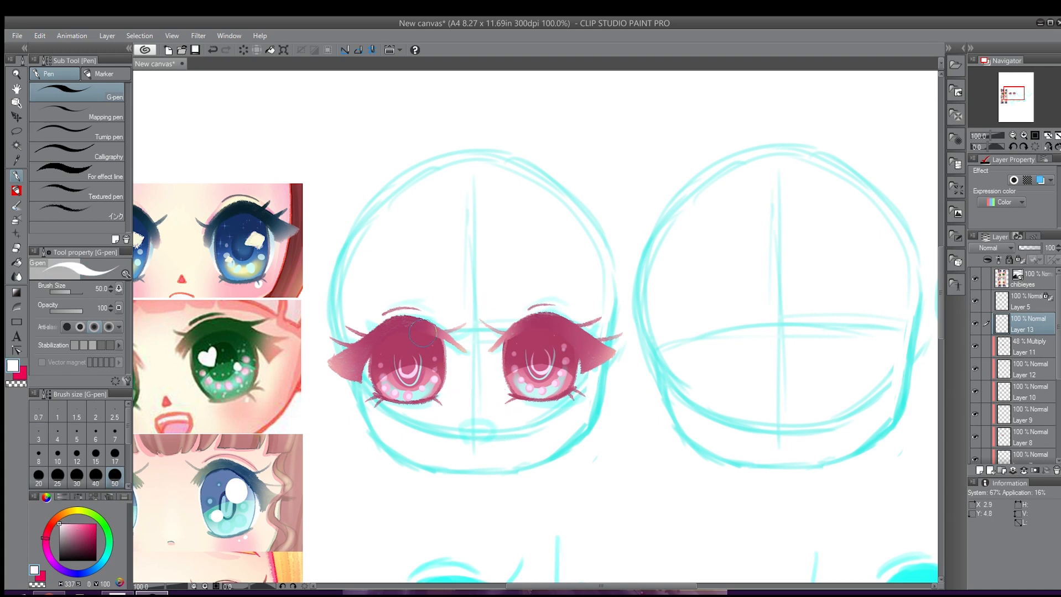
Try painting white shapes over the right edge of each iris with Layer 13 moved above Layer 5, and clear them.
left_click(452, 375)
left_click_drag(1035, 333, 1029, 289)
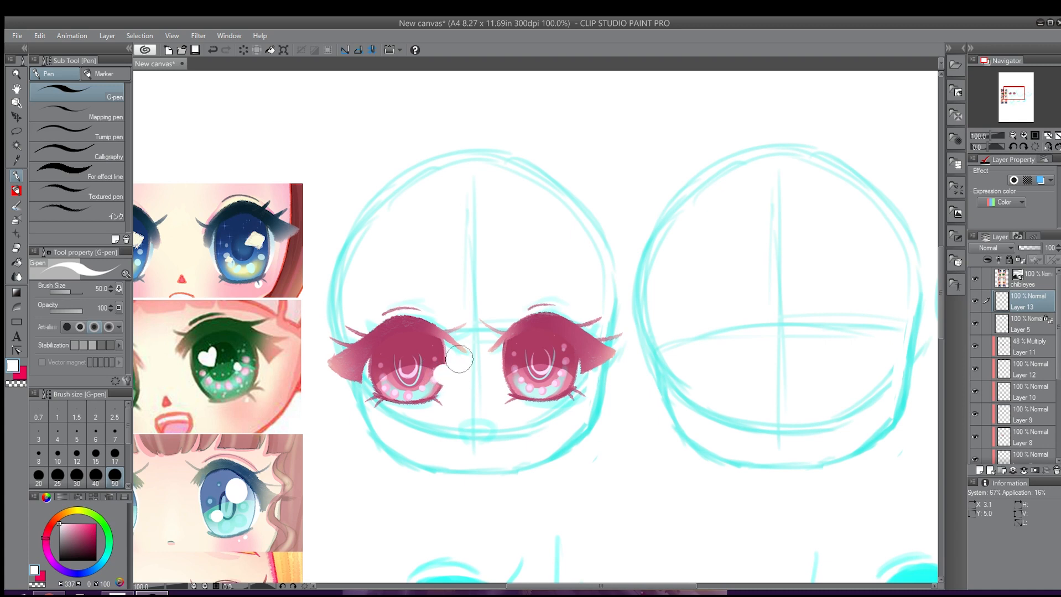
left_click(573, 374)
left_click_drag(576, 371, 573, 370)
key("Delete")
mouse_move(1045, 306)
left_mouse_down()
mouse_move(1045, 334)
mouse_move(1030, 332)
left_mouse_up()
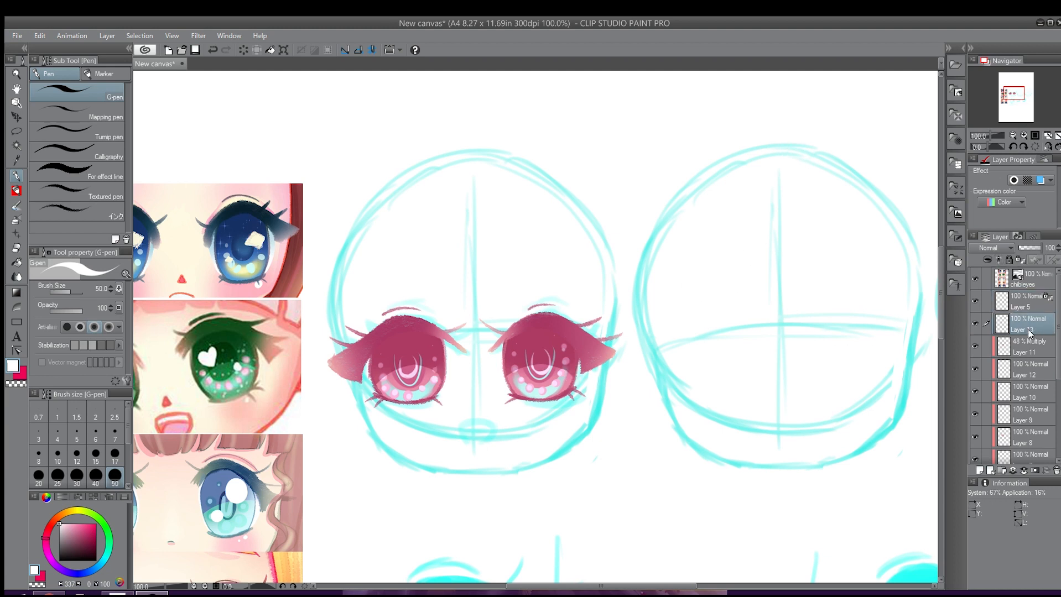
Clip Layer 13 and paint a large white highlight in each iris's upper right and a small one at its lower left.
left_click(987, 260)
left_click_drag(425, 346, 427, 347)
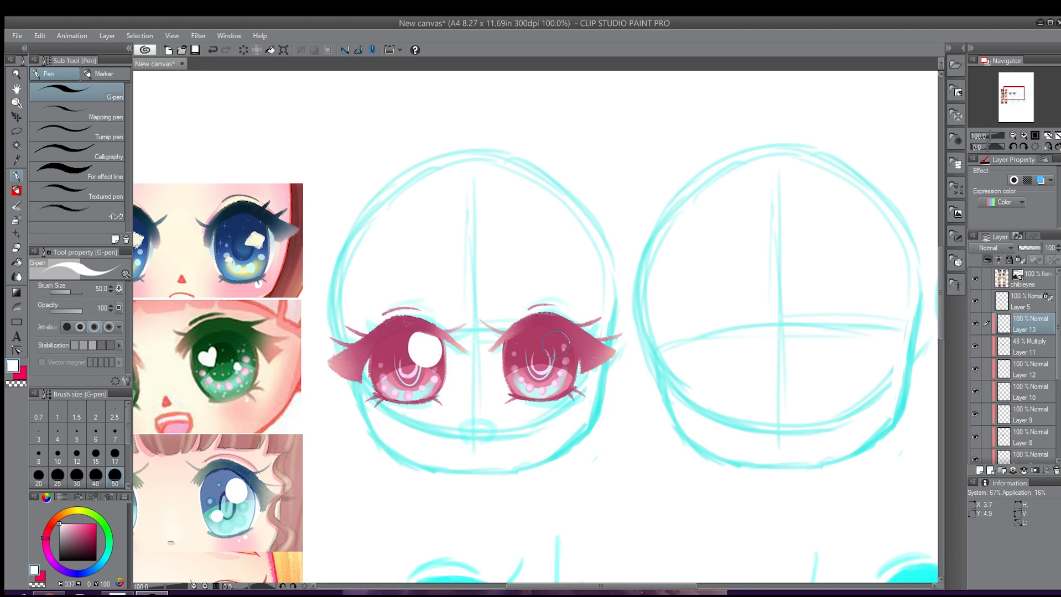
left_click_drag(555, 344, 557, 348)
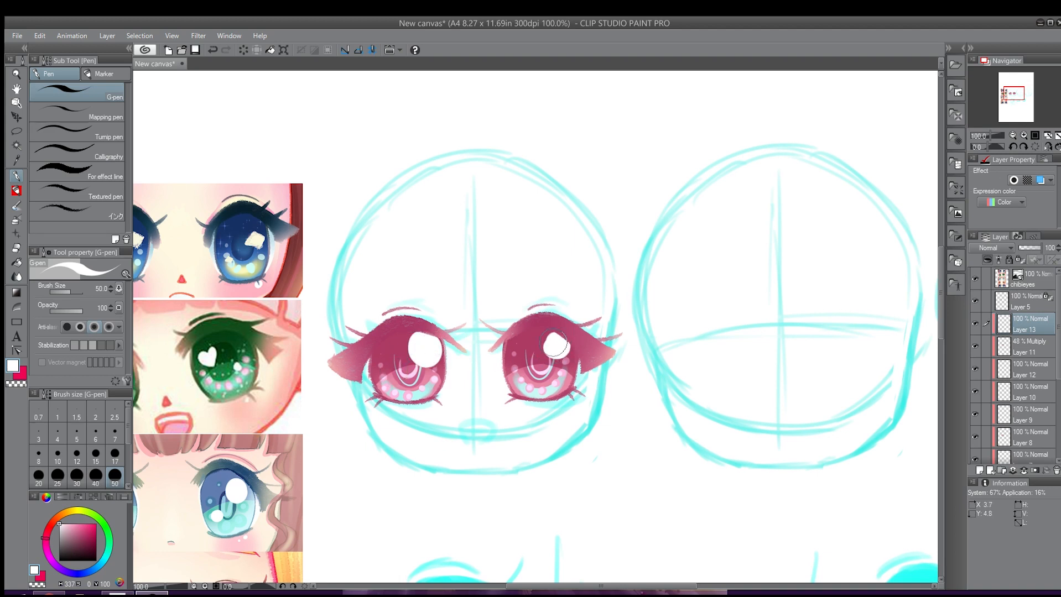
left_click(390, 376)
left_click(523, 374)
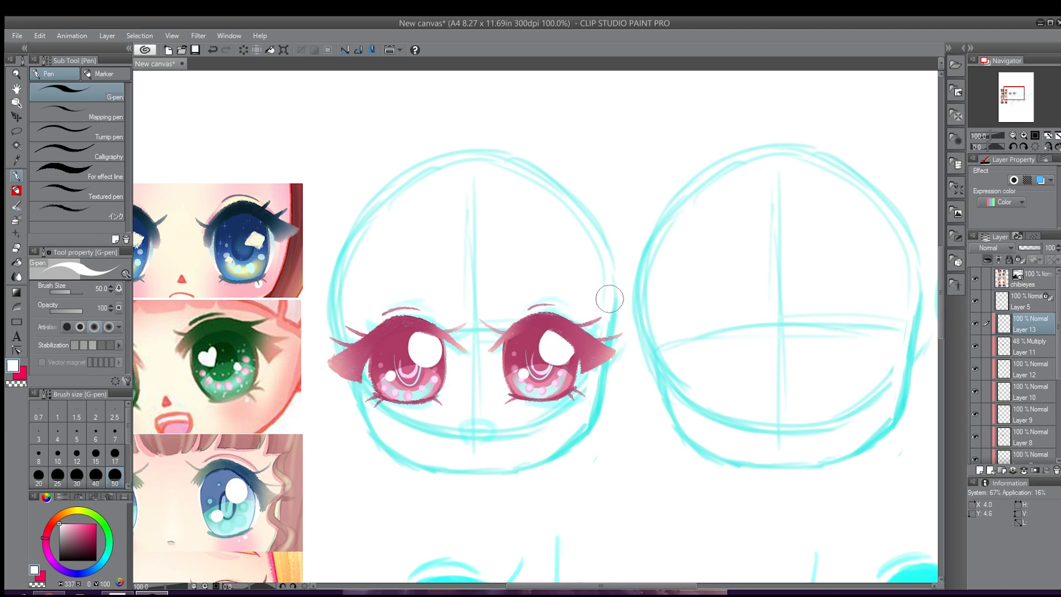
Add a clipped raster layer above Layer 13 and stamp white sparkles on both irises with the Sparkle A brush at size 250.
left_click(982, 469)
left_click(987, 260)
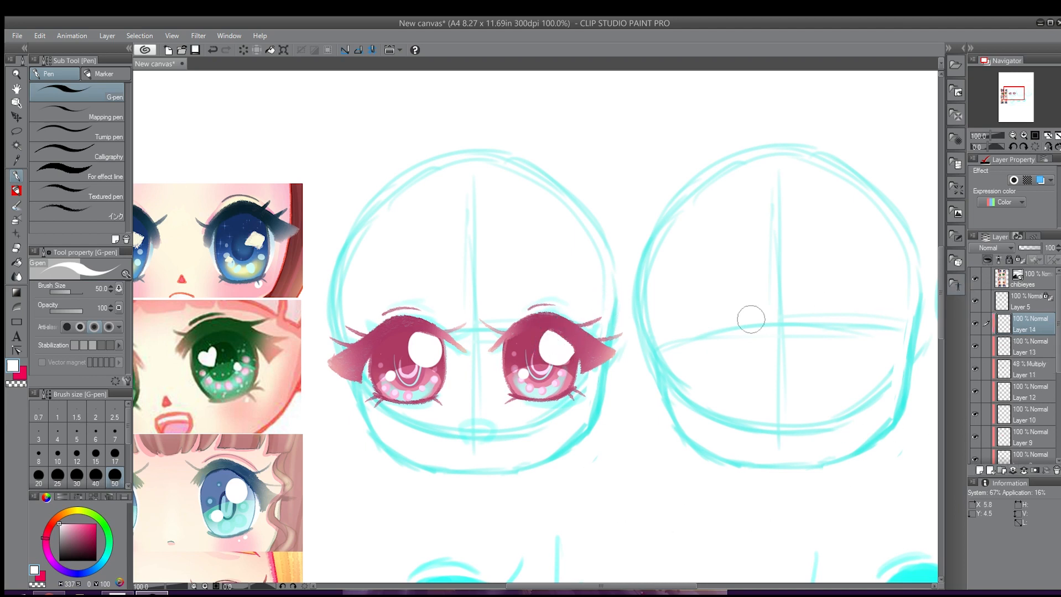
left_click(18, 232)
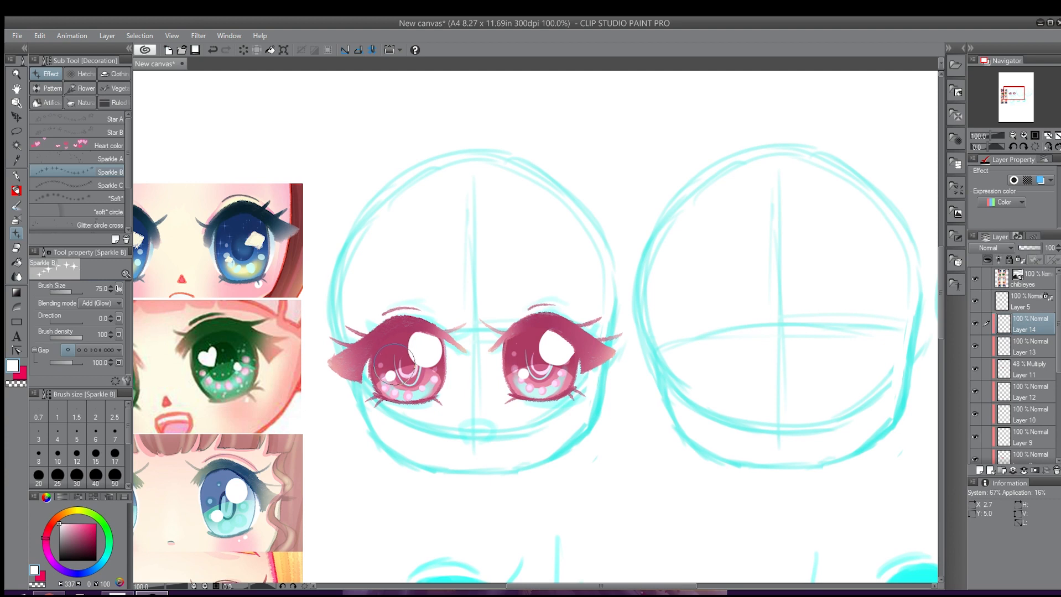
left_click(71, 160)
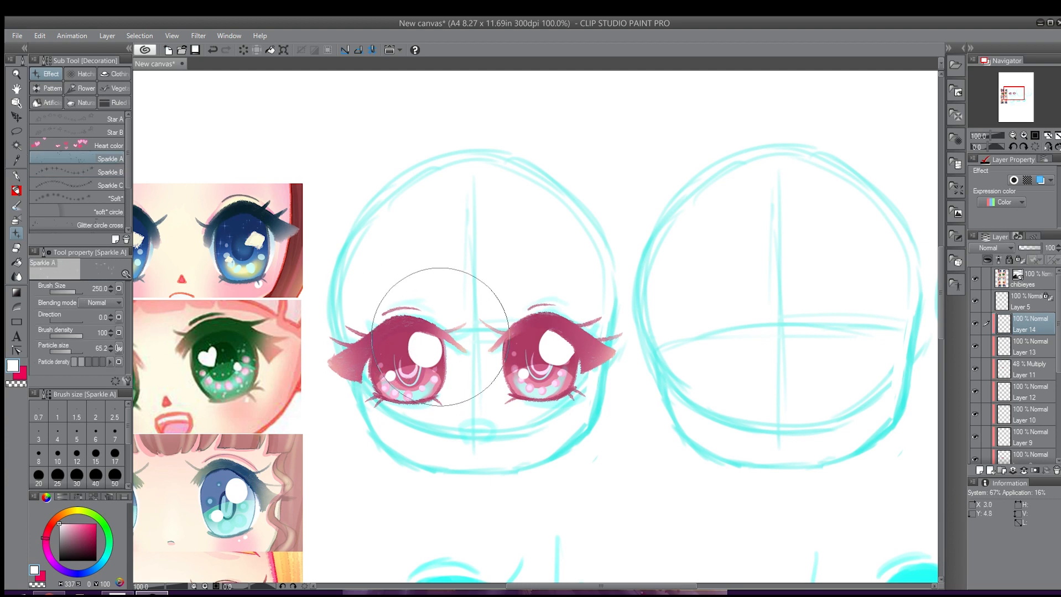
left_click(388, 344)
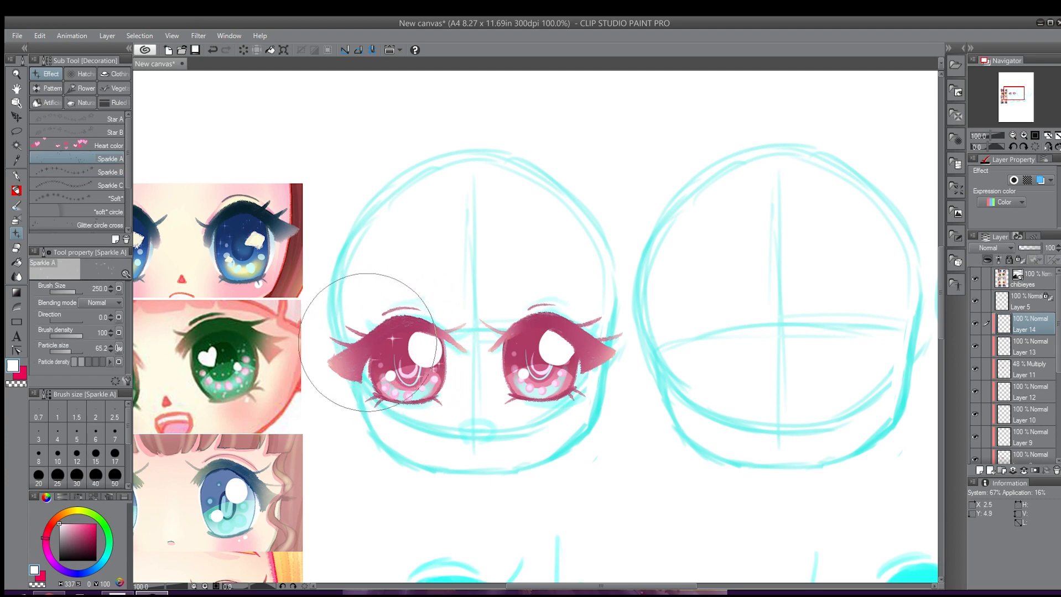
left_click(532, 337)
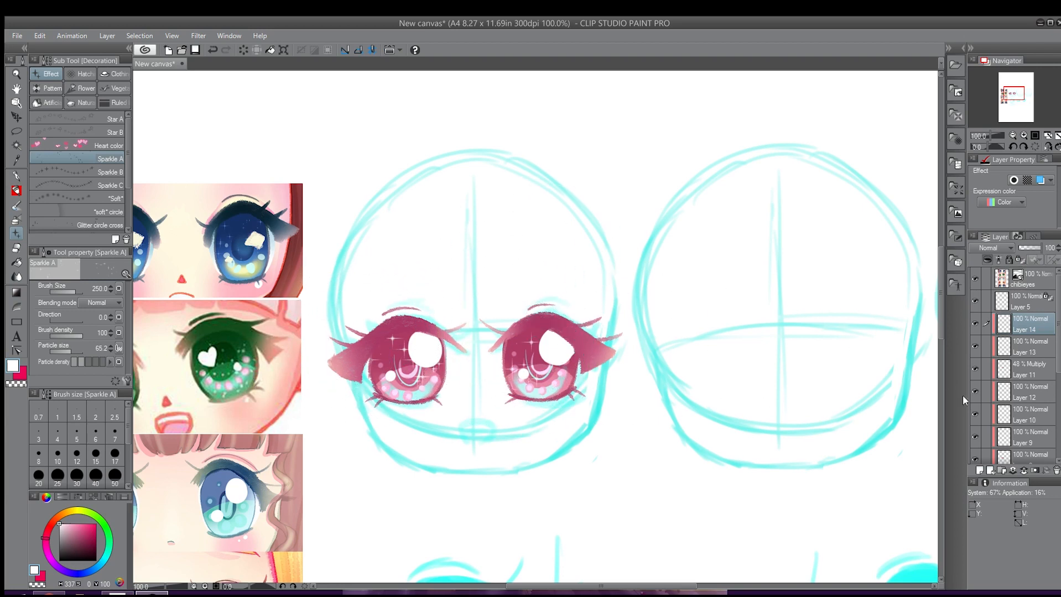
Hide the sparkles on Layer 14, add a clipped raster layer above it, and paint small white dots across both irises with the G-pen.
left_click(989, 469)
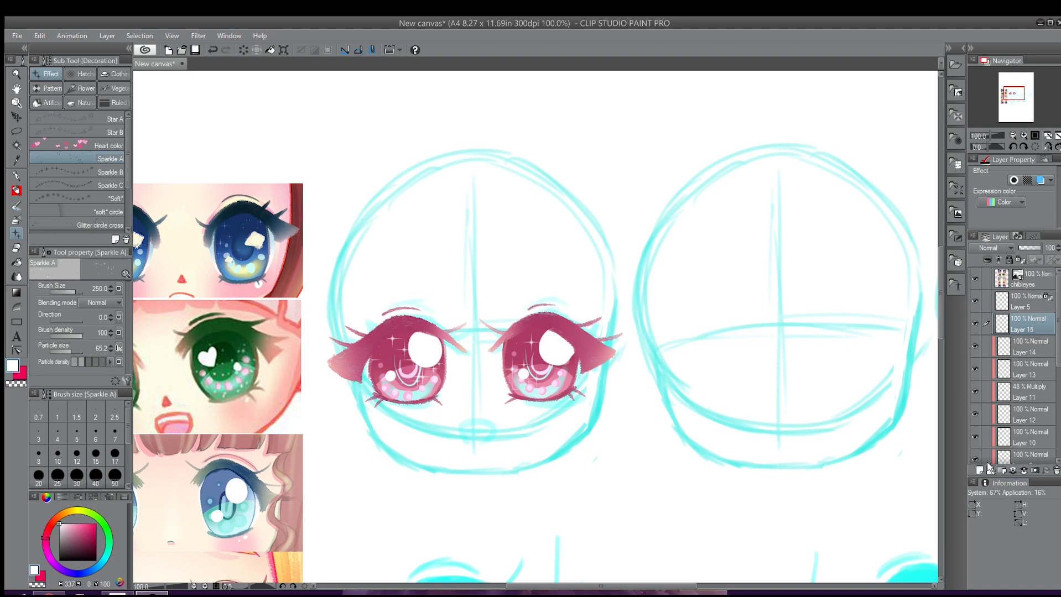
left_click(975, 346)
left_click(987, 260)
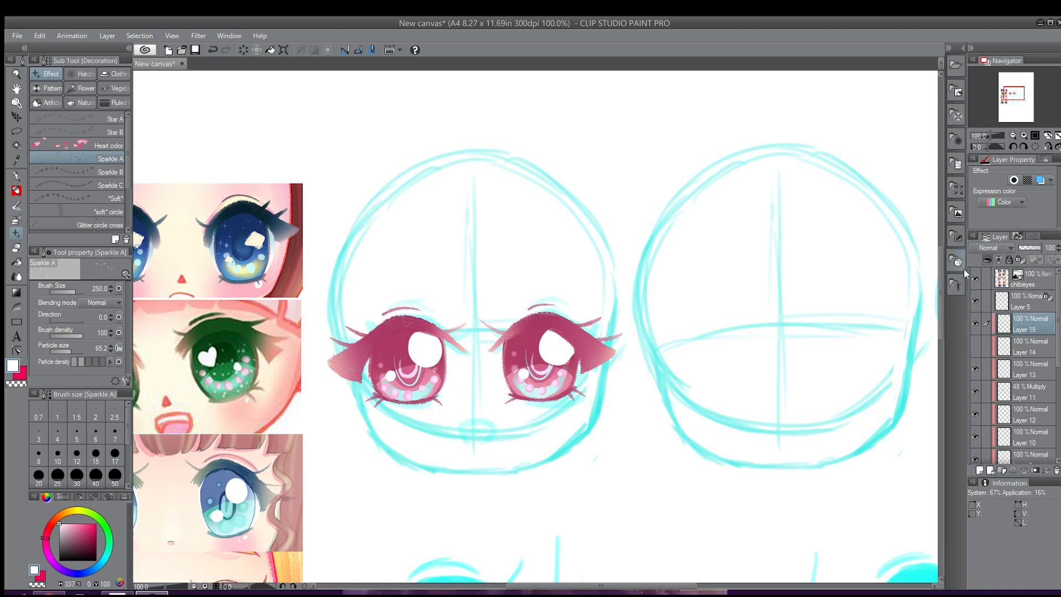
left_click(16, 177)
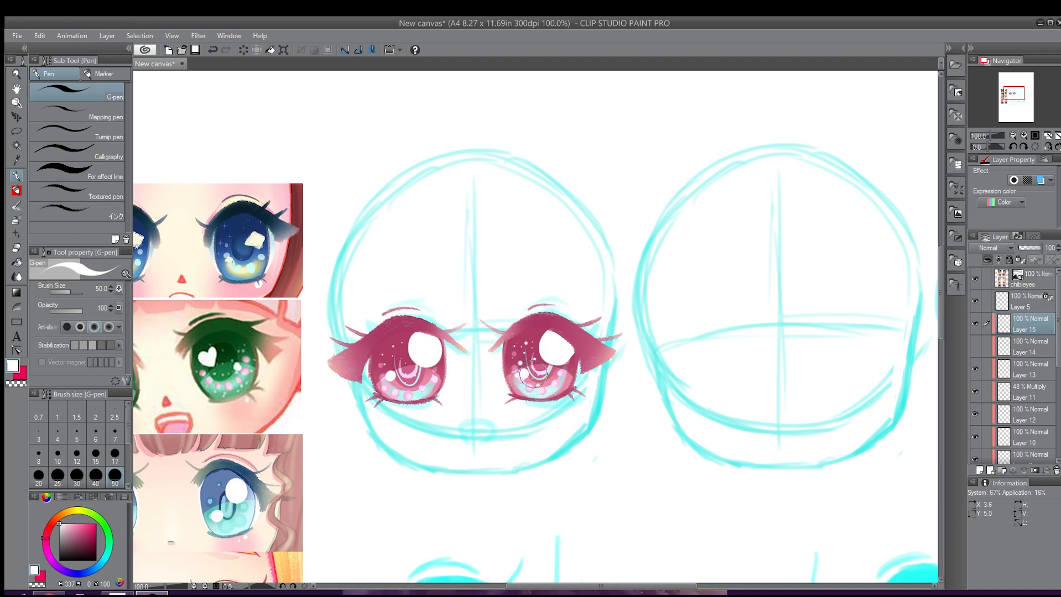
Select Layer 5 and shade both pink upper lids darker with a Soft airbrush at size 120.
left_click(994, 309)
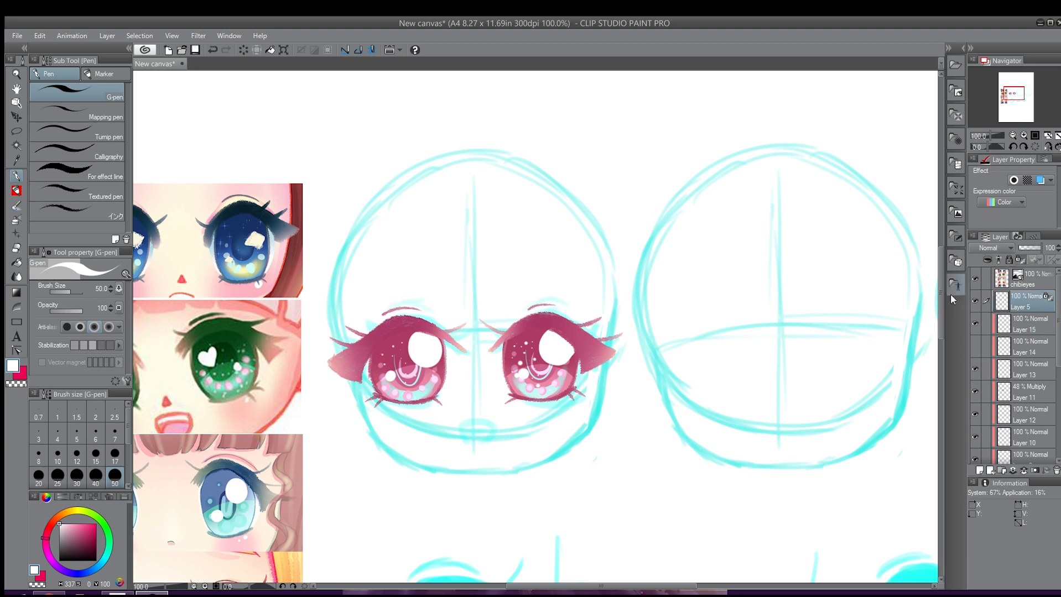
left_click(392, 342, "alt")
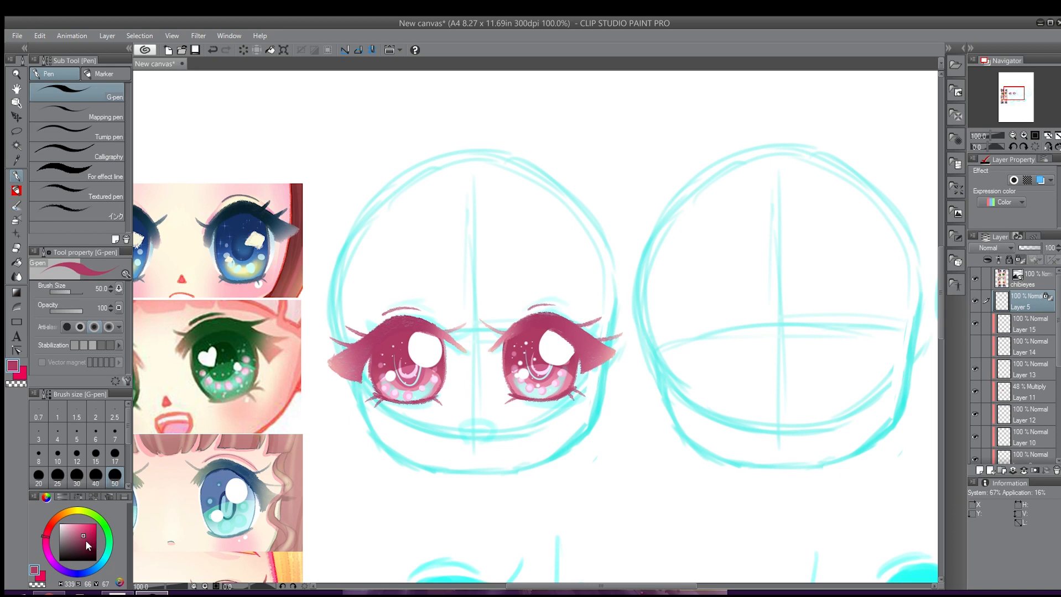
left_click(15, 221)
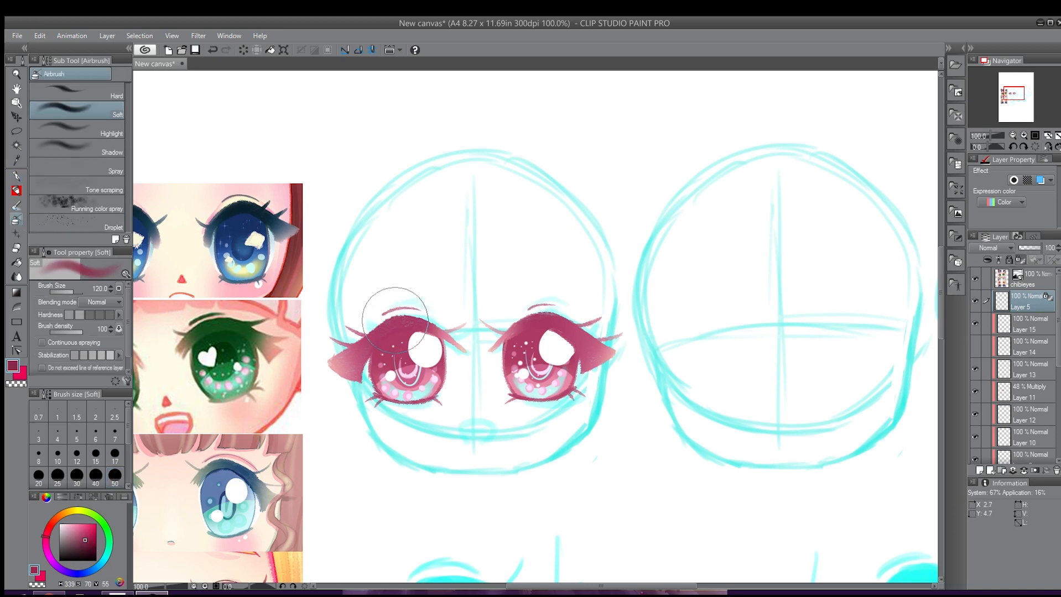
left_click_drag(395, 322, 367, 336)
left_click_drag(555, 339, 538, 324)
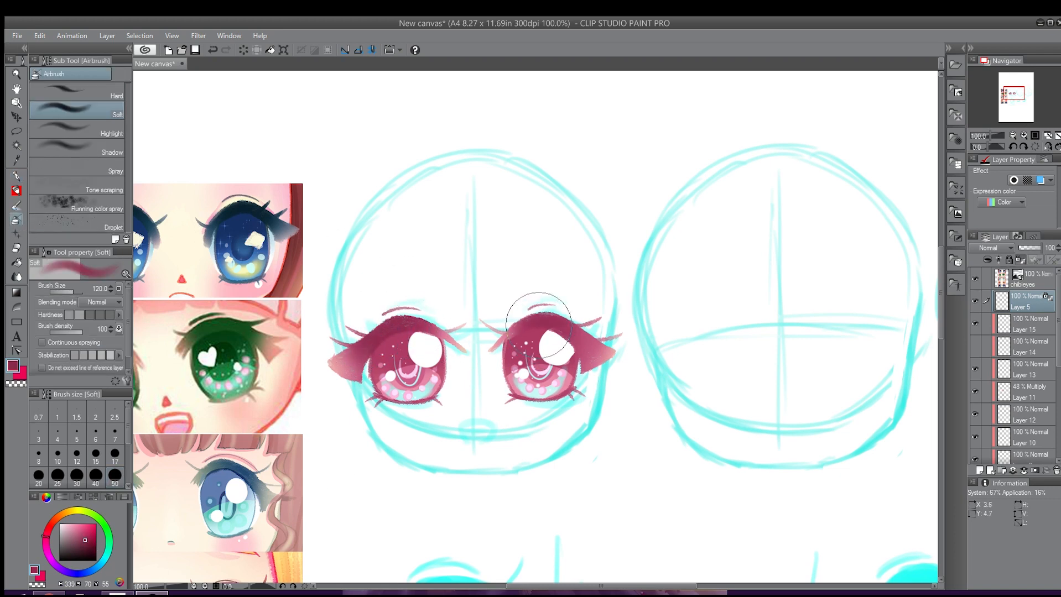
Add a raster layer and sketch narrow cyan eyes with arched upper lids on the middle head, using Opaque watercolor at size 20.
scroll(502, 315, "down", 6)
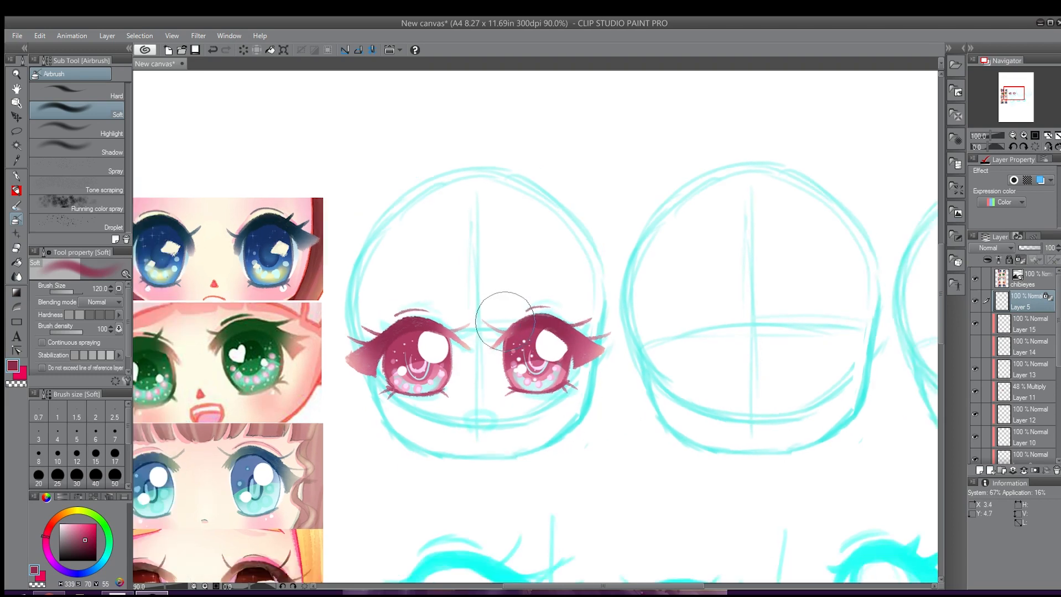
scroll(636, 401, "up", 1)
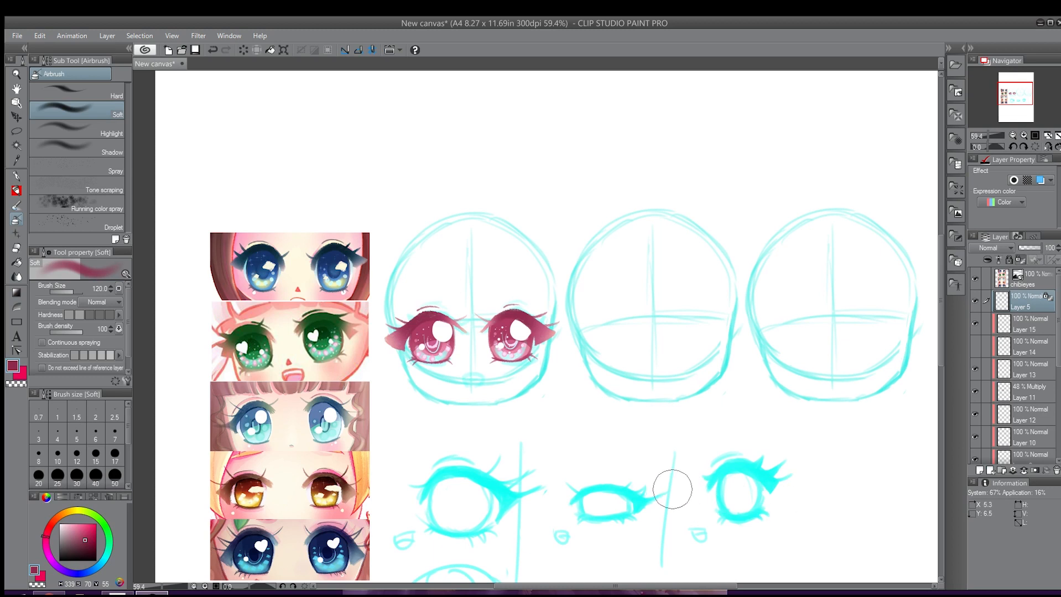
scroll(661, 496, "up", 1)
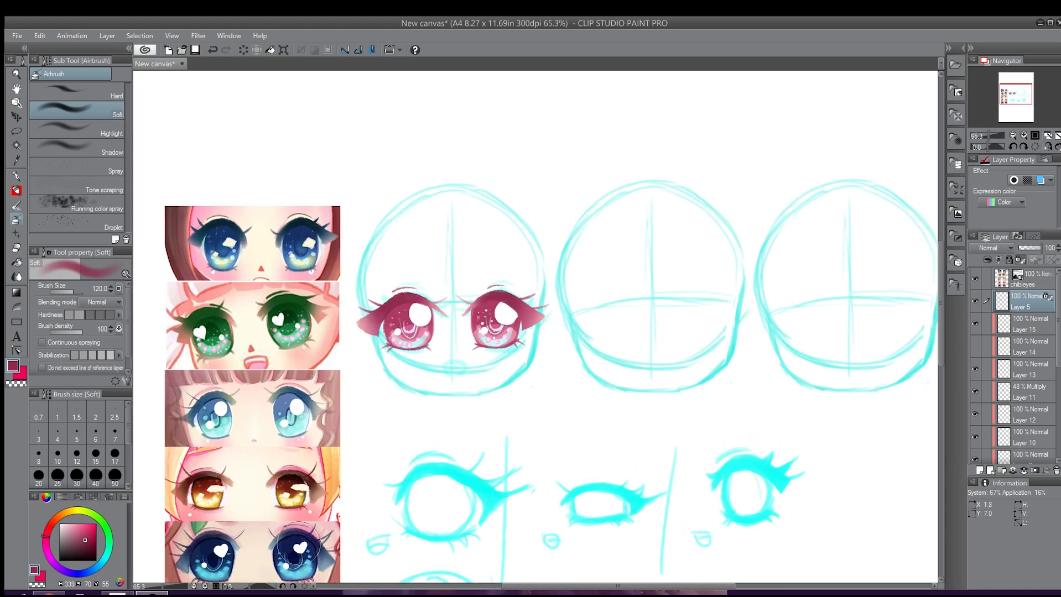
scroll(799, 308, "up", 7)
key("ctrl+shift+n")
left_click(852, 431)
key("ctrl+z")
left_click(679, 354, "alt")
key("b")
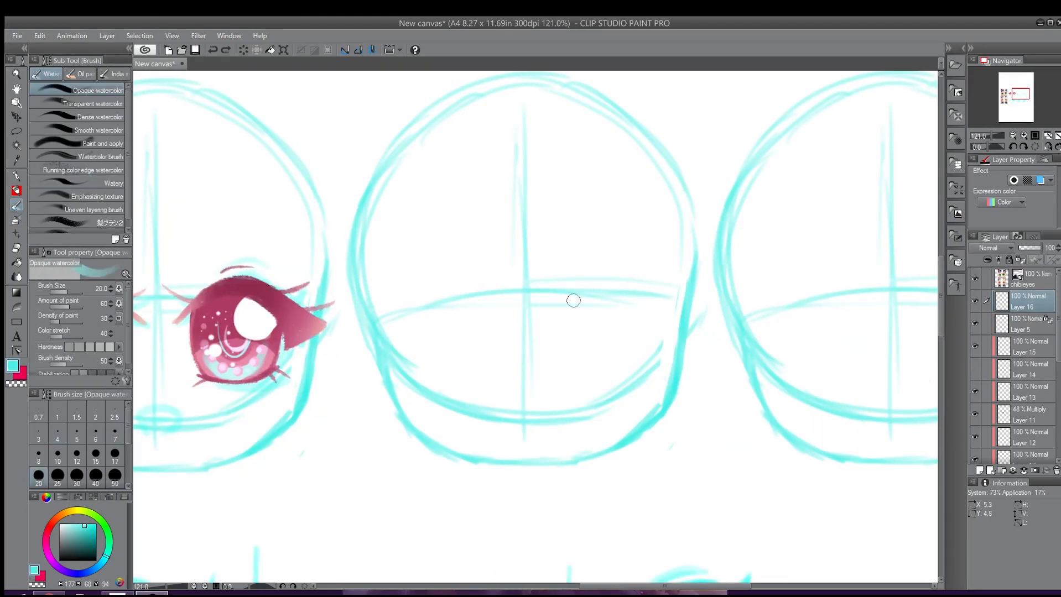
left_click_drag(573, 298, 636, 326)
left_click_drag(480, 285, 408, 325)
left_click_drag(398, 285, 500, 296)
left_click_drag(443, 271, 363, 299)
mouse_move(578, 280)
left_mouse_down()
mouse_move(546, 299)
mouse_move(676, 299)
left_mouse_up()
Sketch both lower lids at brush size 15 and transform the eye sketch to make it taller.
key("bracketleft")
key("bracketleft")
left_click_drag(394, 323, 488, 322)
left_click_drag(654, 321, 620, 328)
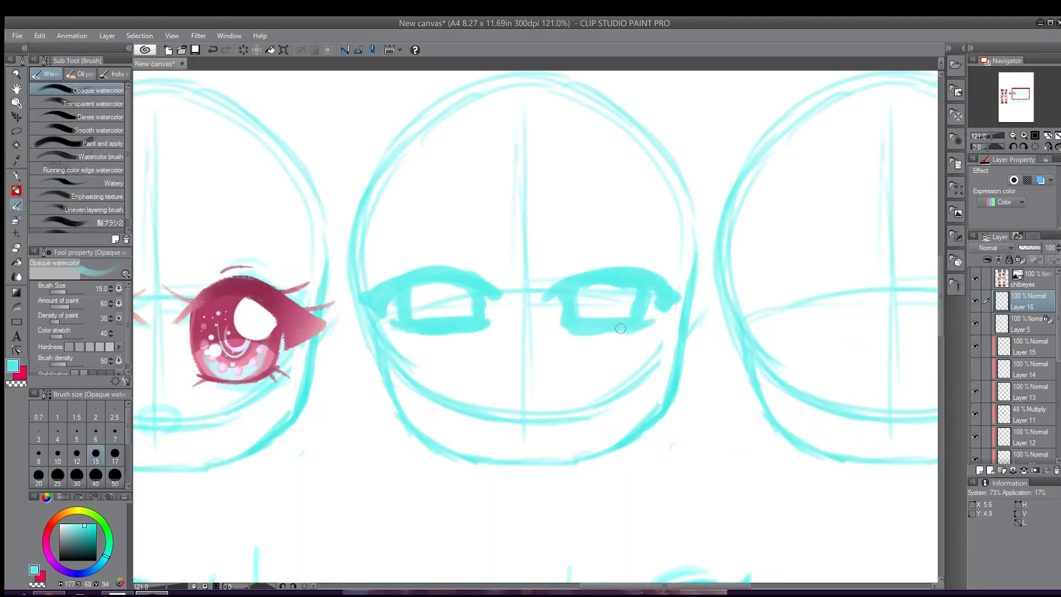
key("ctrl+t")
key("Return")
Add raster Layer 17 and ink both upper lids with flared outer corners in dark blue, using the インク pen at size 40.
key("ctrl+shift+n")
key("p")
left_click_drag(413, 287, 499, 307)
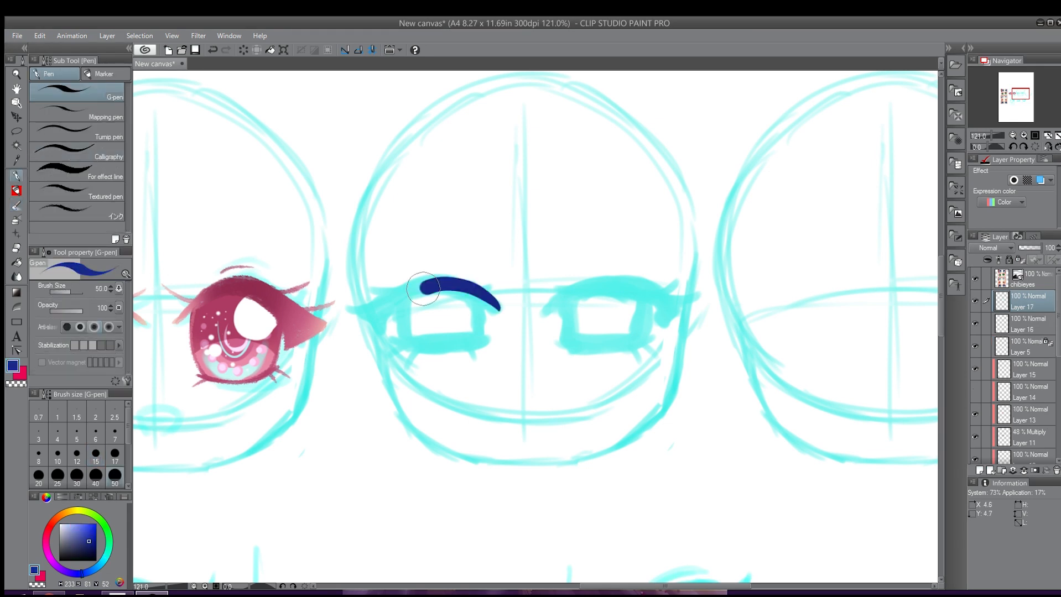
left_click(78, 212)
left_click_drag(359, 309, 497, 303)
mouse_move(547, 309)
left_mouse_down()
mouse_move(618, 286)
mouse_move(687, 303)
left_mouse_up()
mouse_move(359, 305)
left_mouse_down()
mouse_move(380, 329)
mouse_move(479, 285)
left_mouse_up()
left_click_drag(547, 307, 639, 284)
left_click_drag(686, 303, 663, 327)
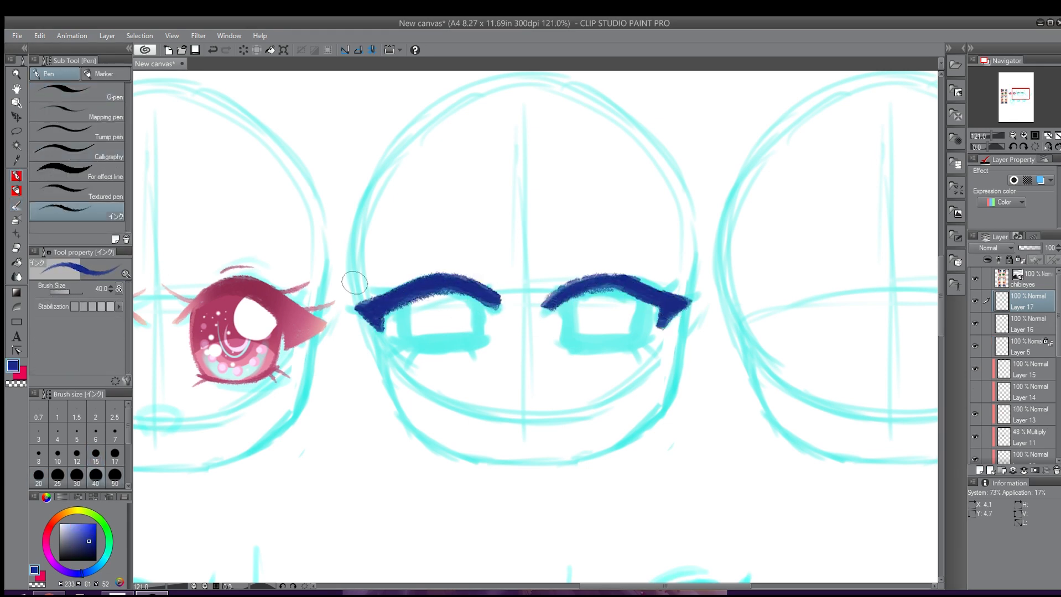
Draw thin dark blue upper lashes and eyelid crease lines above both eyes of the middle head with a smaller brush.
left_click_drag(365, 305, 336, 287)
key("bracketleft")
key("bracketleft")
key("bracketleft")
key("bracketleft")
key("bracketleft")
key("bracketleft")
key("bracketleft")
mouse_move(382, 295)
left_mouse_down()
mouse_move(358, 284)
mouse_move(383, 263)
left_mouse_up()
left_click_drag(481, 285, 500, 265)
left_click_drag(564, 287, 540, 268)
left_click_drag(685, 303, 712, 287)
left_click_drag(640, 284, 658, 264)
left_click_drag(590, 274, 639, 270)
Ink the dark blue lower lids with small lashes, and outline the sides of both irises at brush size 8.
left_click_drag(405, 344, 486, 340)
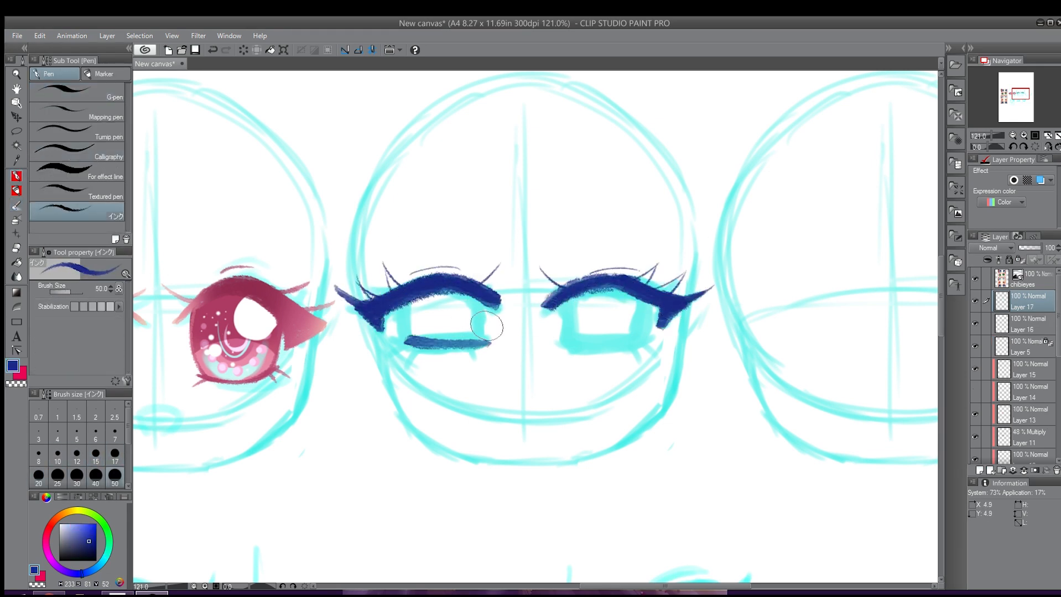
left_click_drag(570, 340, 645, 337)
left_click(38, 456)
left_click_drag(399, 304, 407, 344)
left_click_drag(484, 305, 479, 339)
left_click_drag(565, 302, 572, 339)
left_click_drag(652, 304, 645, 337)
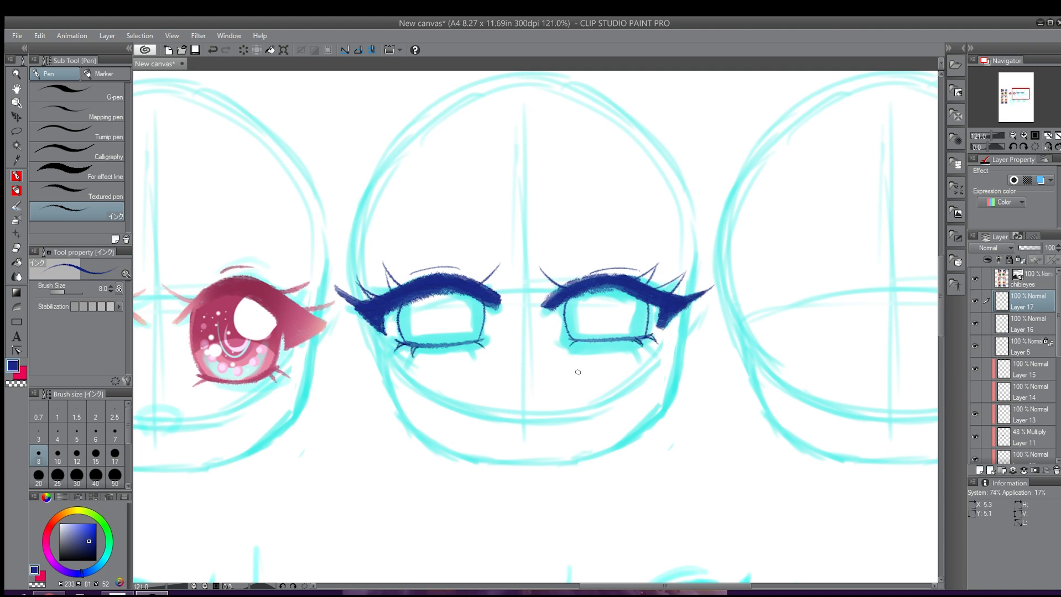
Hide sketch Layer 16, lock Layer 17's transparent pixels, and fill both irises blue with the G-pen on a raster layer below the lines.
left_click(975, 323)
left_click(1019, 260)
left_click(1028, 325)
left_click(979, 470)
left_click(77, 93)
left_click(99, 567)
left_click_drag(407, 307, 470, 329)
mouse_move(575, 301)
left_mouse_down()
mouse_move(586, 332)
mouse_move(640, 326)
left_mouse_up()
Add clipped raster layers 19 and 20 and shade the irises of the middle head with saturated blues.
left_click(980, 471)
left_click(93, 570)
left_click(95, 545)
left_click_drag(434, 301, 440, 325)
left_click(95, 537)
mouse_move(595, 296)
left_mouse_down()
mouse_move(606, 321)
mouse_move(627, 284)
left_mouse_up()
left_click(17, 220)
left_click(979, 470)
Add clipped raster Layer 21 and paint light cyan glows along the bottom of both blue irises with Opaque watercolor.
left_click(980, 471)
left_click(16, 205)
left_click(109, 552)
left_click_drag(575, 327, 639, 324)
left_click(74, 524)
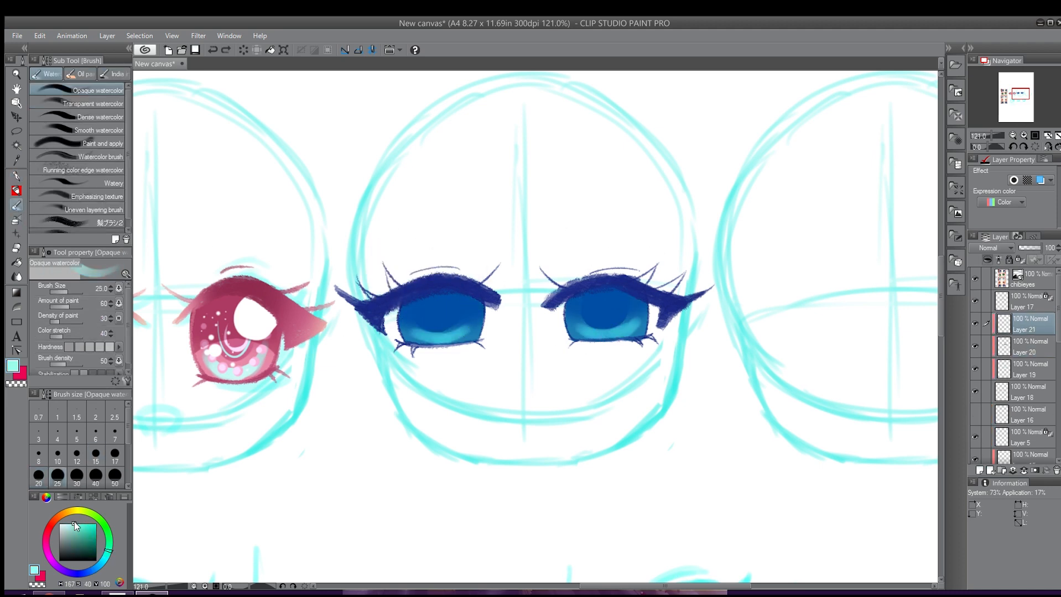
left_click_drag(420, 336, 457, 335)
left_click_drag(591, 334, 632, 327)
Add raster Layer 22 and paint a light blue crescent with a dark blue pupil in each iris with the G-pen.
left_click(38, 455)
left_click(979, 470)
left_click(17, 176)
left_click_drag(421, 308, 454, 302)
left_click_drag(588, 302, 618, 300)
left_click(87, 539)
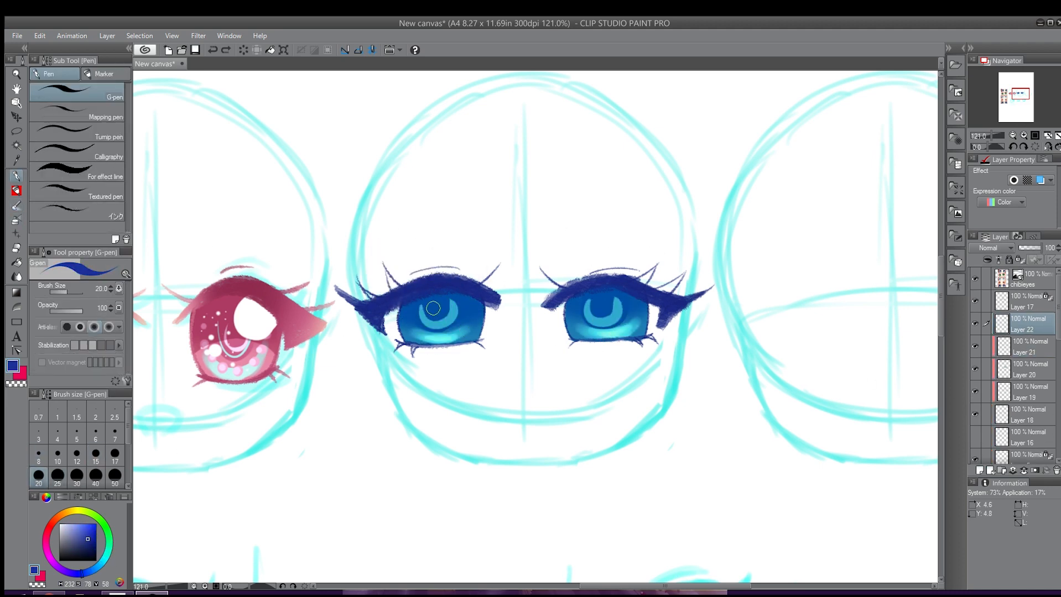
left_click_drag(433, 309, 441, 325)
left_click_drag(596, 298, 606, 321)
Add raster Layer 23 in Multiply mode at 79% opacity and paint shadows over the upper part of both blue irises.
left_click(980, 470)
left_click_drag(452, 300, 479, 333)
left_click_drag(613, 296, 643, 313)
left_click_drag(1040, 248, 1035, 248)
Add clipped raster Layer 24, move it below Layer 23, and dab green dots on both irises with the インク pen.
left_click(979, 470)
left_click(987, 259)
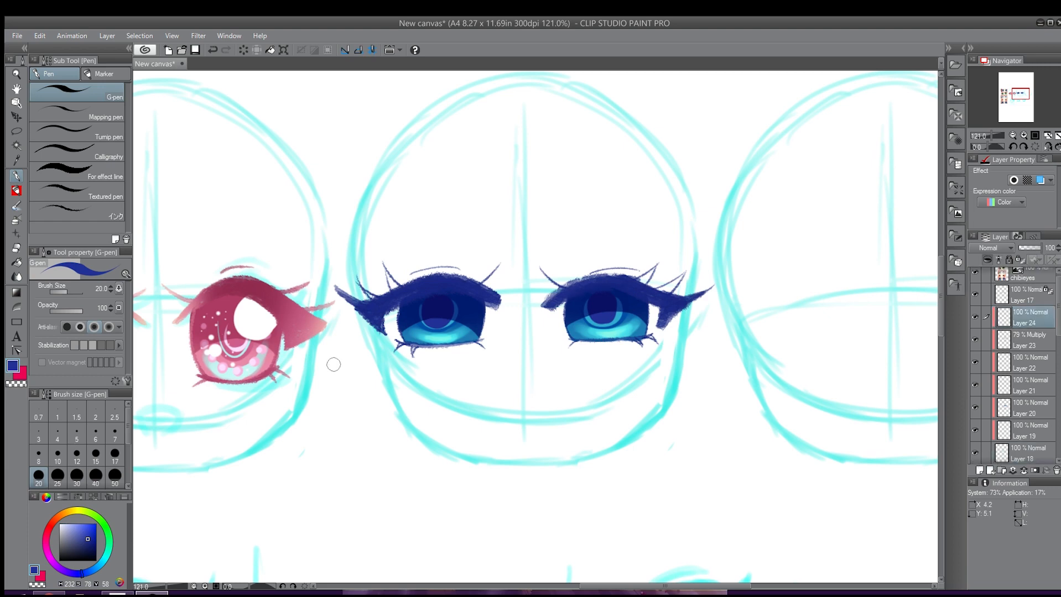
left_click_drag(1028, 318, 1028, 349)
left_click(109, 538)
left_click(77, 211)
left_click(96, 455)
left_click(615, 333)
Add clipped raster Layer 25 and paint a white star highlight and small white dots on each blue iris with the G-pen.
left_click(979, 471)
left_click(77, 92)
left_click(59, 524)
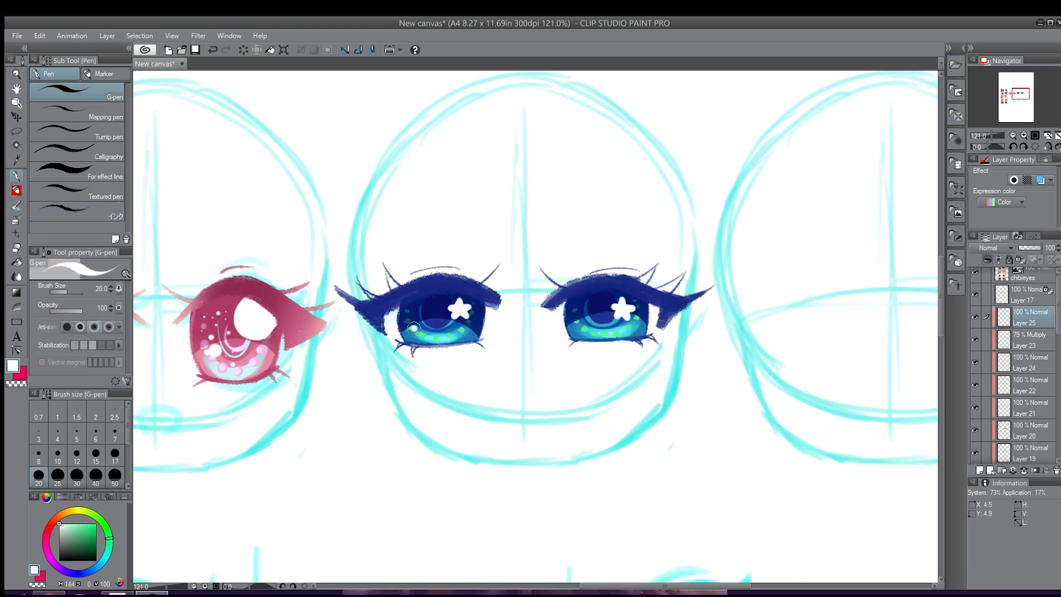
left_click(581, 322)
Add clipped raster Layer 26 and stamp white sparkles across both blue irises with the Sparkle A brush.
left_click(980, 470)
left_click(17, 234)
left_click_drag(423, 304, 466, 310)
left_click_drag(580, 304, 641, 318)
Tint the blue lashes' outer corners light blue with the Soft airbrush at size 120, and lower Layer 26's opacity to 36%.
left_click(16, 219)
left_click_drag(348, 295, 382, 323)
scroll(466, 211, "down", 2)
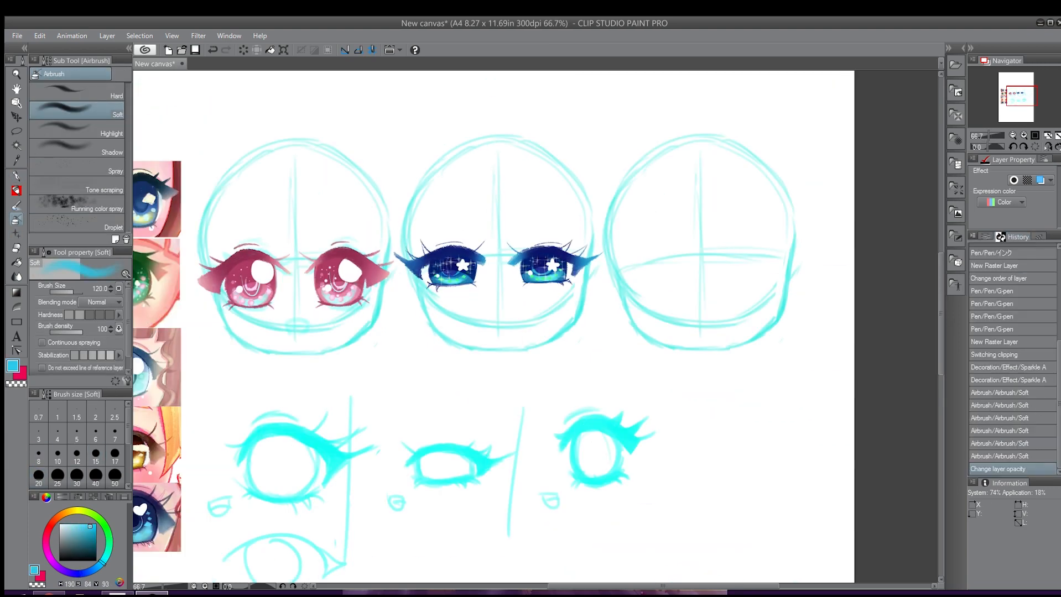
Add raster Layer 27 and sketch tall oval irises in cyan on the third head with Opaque watercolor.
left_click(984, 237)
left_click_drag(700, 243, 521, 254)
left_click(413, 435, "alt")
left_click(17, 205)
left_click(979, 471)
scroll(562, 244, "up", 2)
left_click_drag(384, 246, 382, 391)
mouse_move(593, 250)
left_mouse_down()
mouse_move(600, 339)
mouse_move(594, 249)
left_mouse_up()
Lasso the second sketched iris on the third head, move it slightly sideways, and deselect.
left_click(17, 131)
left_click_drag(525, 219, 545, 207)
left_click(17, 117)
left_click_drag(555, 304, 572, 304)
key("ctrl+d")
Sketch thick arched cyan upper lids with pointed outer corners over both irises, using Opaque watercolor at size 20.
left_click(17, 205)
mouse_move(363, 241)
left_mouse_down()
mouse_move(315, 266)
mouse_move(433, 285)
left_mouse_up()
left_click_drag(266, 258, 291, 316)
left_click_drag(520, 259, 487, 301)
mouse_move(595, 233)
left_mouse_down()
mouse_move(670, 249)
mouse_move(649, 290)
left_mouse_up()
mouse_move(492, 296)
left_mouse_down()
mouse_move(607, 233)
mouse_move(680, 247)
left_mouse_up()
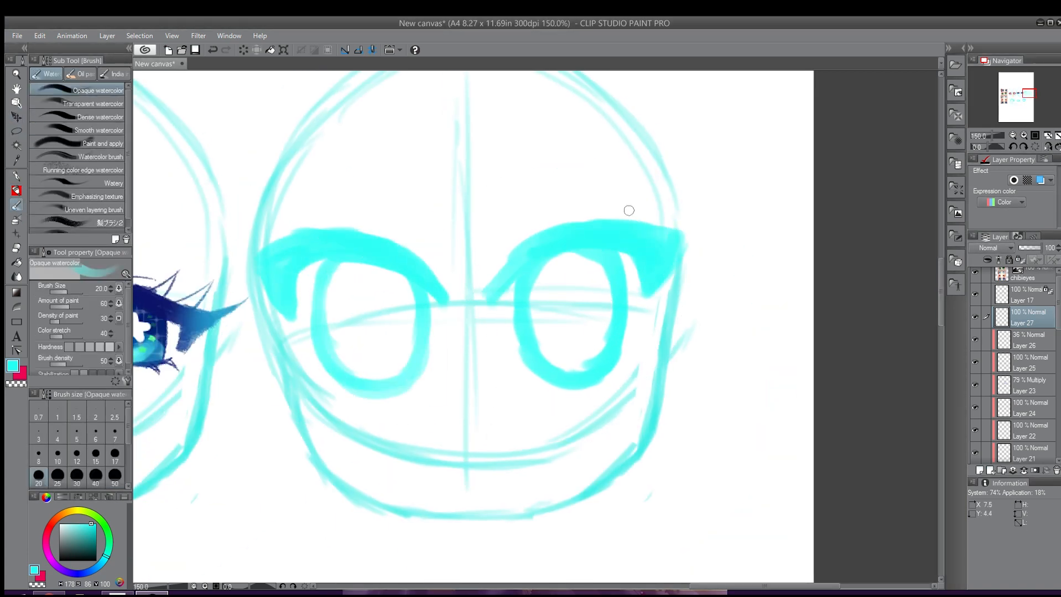
Sketch the lower lids at brush size 12 and refine the far upper lid's outer corner on the third head.
left_click(77, 454)
left_click_drag(412, 354, 310, 359)
left_click_drag(539, 392, 639, 335)
left_click_drag(664, 290, 684, 227)
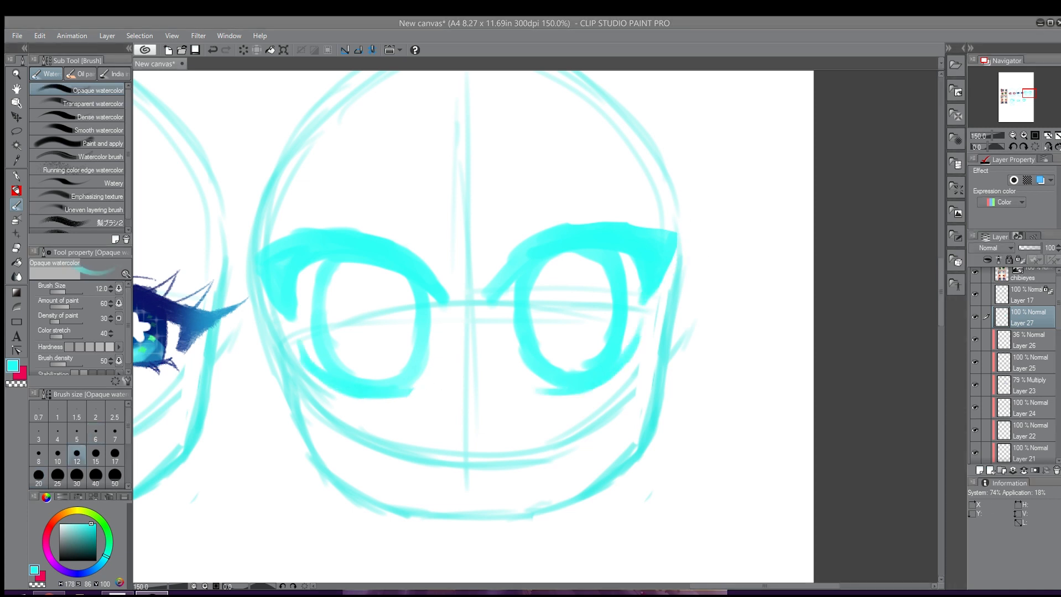
Add raster Layer 28 and ink both upper lids with pointed outer corners in dark green, using the インク pen at size 30.
left_click(979, 470)
left_click(17, 176)
left_click(77, 211)
left_click(107, 528)
left_click(94, 543)
left_click(77, 476)
mouse_move(437, 294)
left_mouse_down()
mouse_move(260, 259)
mouse_move(443, 293)
mouse_move(288, 277)
mouse_move(290, 252)
left_mouse_up()
mouse_move(491, 298)
left_mouse_down()
mouse_move(676, 256)
mouse_move(649, 314)
left_mouse_up()
mouse_move(508, 276)
left_mouse_down()
mouse_move(663, 252)
mouse_move(650, 312)
left_mouse_up()
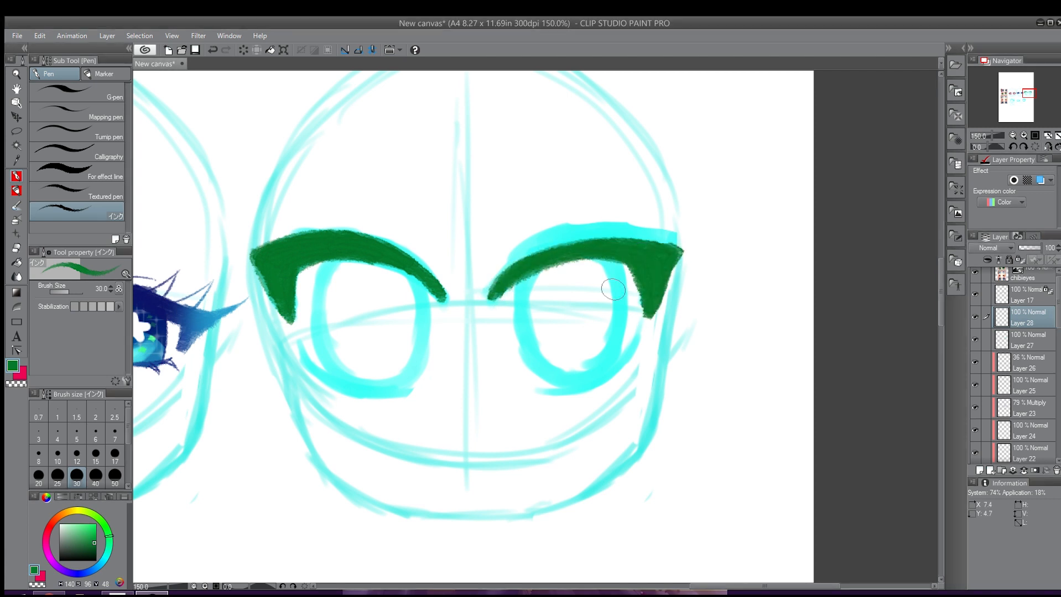
Ink curved dark green lower lids beneath both eyes of the third head at brush size 30.
left_click_drag(298, 343, 398, 392)
key("ctrl+z")
mouse_move(638, 348)
left_mouse_down()
mouse_move(544, 392)
mouse_move(639, 347)
left_mouse_up()
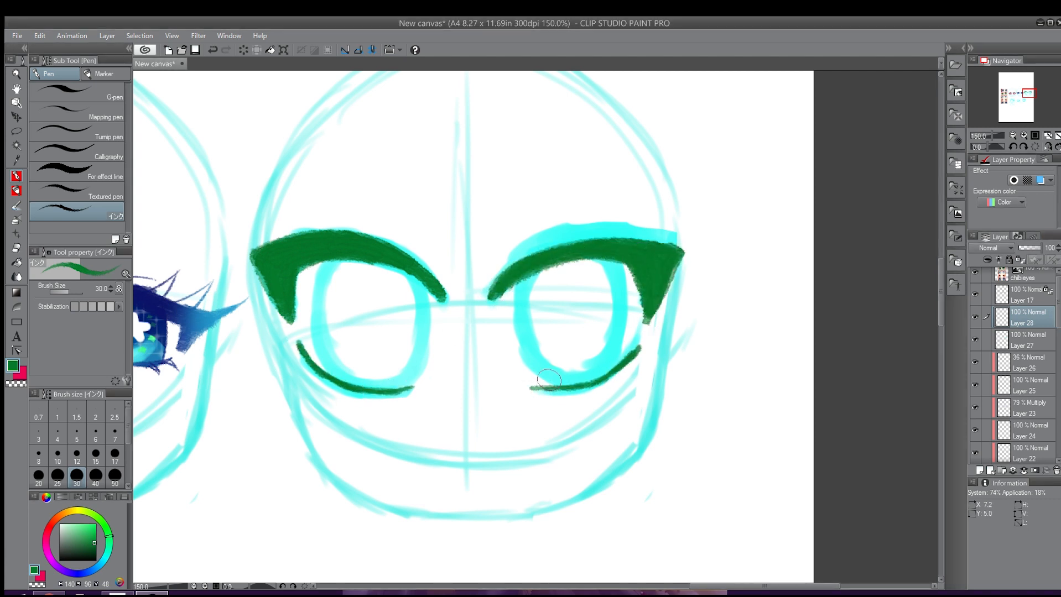
Outline both tall oval irises of the third head in dark green at brush size 10.
left_click(58, 456)
left_click_drag(410, 272, 407, 386)
left_click_drag(333, 262, 334, 376)
left_click_drag(612, 260, 625, 363)
mouse_move(545, 386)
left_mouse_down()
mouse_move(515, 323)
mouse_move(521, 281)
left_mouse_up()
Draw dark green upper lashes, then small lower lashes and eyelid creases at brush size 8 on both eyes.
left_click_drag(654, 239, 681, 207)
mouse_move(282, 236)
left_mouse_down()
mouse_move(254, 181)
mouse_move(246, 213)
left_mouse_up()
key("ctrl+z")
left_click_drag(308, 230, 294, 205)
left_click(39, 455)
left_click_drag(549, 390, 545, 400)
left_click_drag(529, 243, 595, 221)
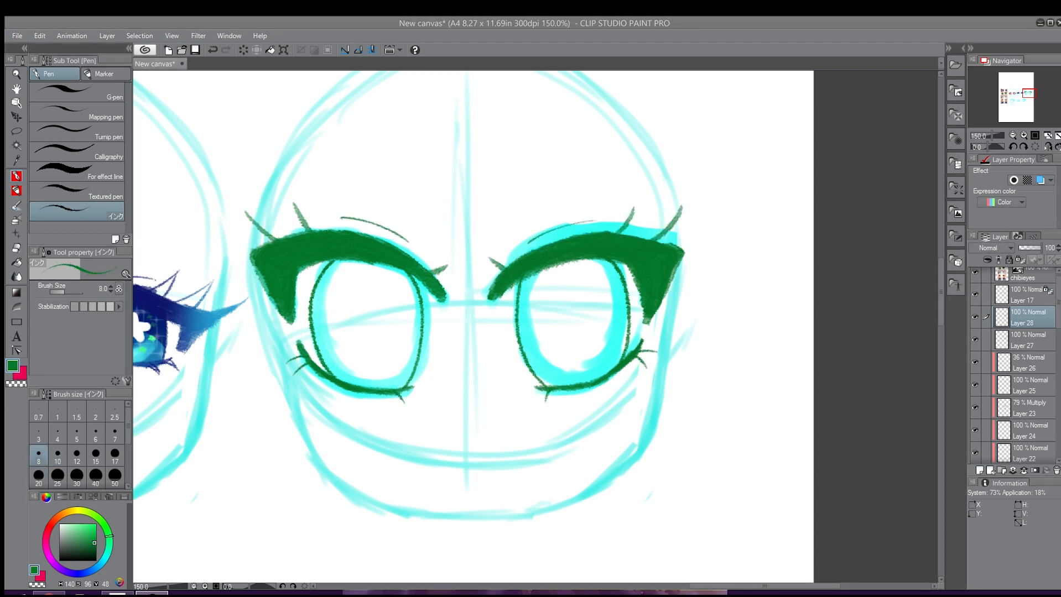
Hide the sketch layer, add Layer 29 beneath the line art, and fill both irises mid green with the G-pen at size 20.
left_click(975, 339)
left_click(1029, 340)
left_click(979, 471)
left_click_drag(1023, 295, 1023, 371)
left_click(86, 534)
left_click(77, 93)
mouse_move(402, 276)
left_mouse_down()
mouse_move(332, 365)
mouse_move(409, 381)
left_mouse_up()
mouse_move(614, 265)
left_mouse_down()
mouse_move(605, 354)
mouse_move(525, 289)
left_mouse_up()
left_click_drag(531, 362, 608, 370)
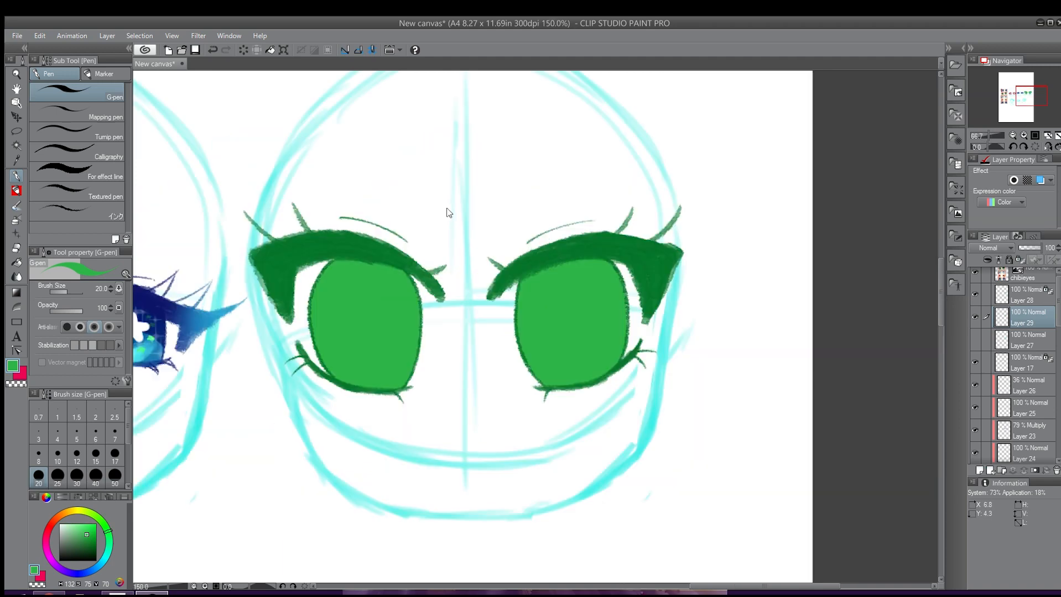
Add clipped layers over the irises, shade their upper parts darker green with the airbrush, and paint large oval pupils using the G-pen.
left_click(979, 471)
left_click(987, 260)
left_click(84, 541)
left_click_drag(360, 312, 365, 346)
left_click_drag(570, 271, 572, 342)
left_click(16, 219)
left_click_drag(327, 294, 358, 253)
left_click_drag(526, 293, 617, 282)
left_click(16, 175)
left_click_drag(341, 332, 392, 340)
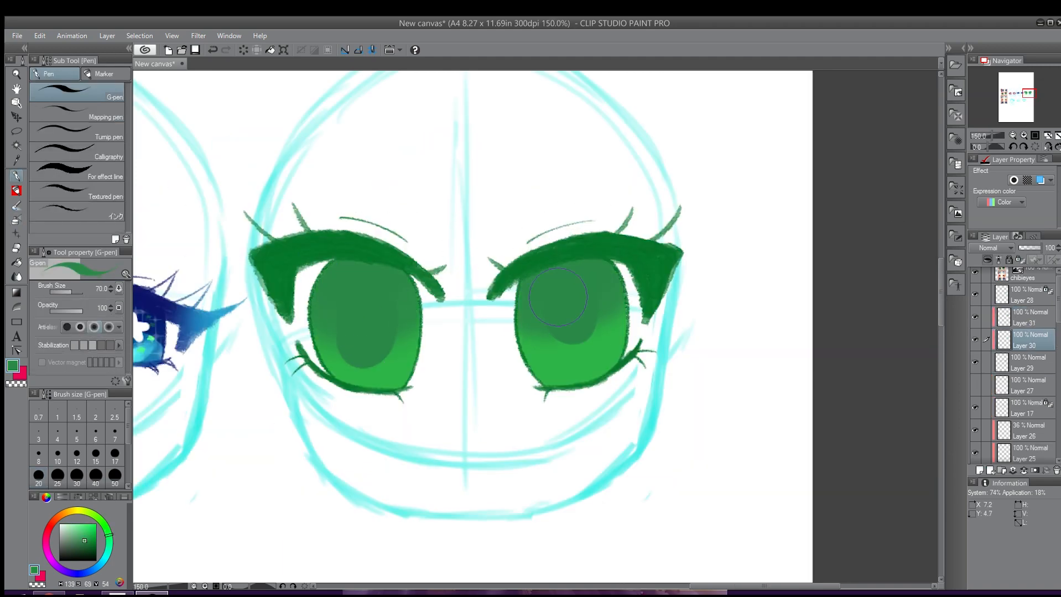
left_click_drag(549, 326, 602, 331)
Add clipped Layer 32 and paint teal glow crescents around the pupils in the lower irises with the Opaque watercolor brush.
left_click(980, 471)
left_click(16, 205)
left_click_drag(329, 360, 406, 354)
mouse_move(611, 351)
left_mouse_down()
mouse_move(567, 360)
mouse_move(613, 342)
left_mouse_up()
left_click_drag(326, 335, 403, 351)
Paint pale green highlights along the lower irises with Opaque watercolor and blend them softly into the teal glow.
left_click(108, 532)
left_click(76, 524)
left_click(39, 476)
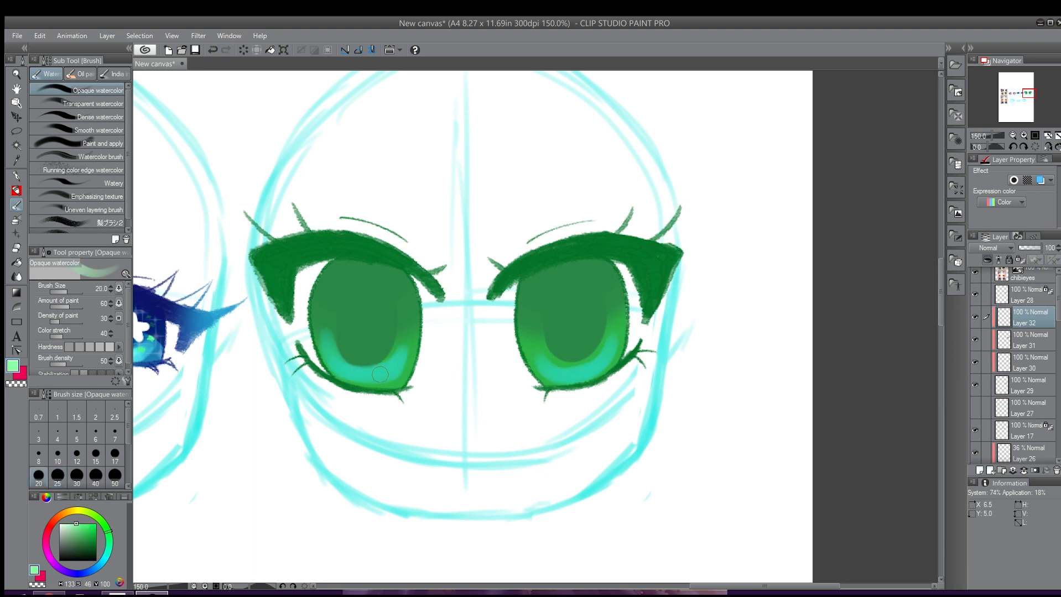
left_click(96, 454)
left_click_drag(333, 353, 394, 367)
left_click(16, 276)
left_click_drag(611, 349, 558, 373)
left_click(16, 220)
mouse_move(342, 366)
left_mouse_down()
mouse_move(375, 374)
mouse_move(365, 374)
left_mouse_up()
Add clipped Layer 33 and draw light cyan squares around the irises and U-shaped lines inside the pupils with the インク pen.
left_click(980, 470)
left_click(16, 176)
left_click_drag(572, 373, 580, 375)
left_click_drag(349, 306, 387, 307)
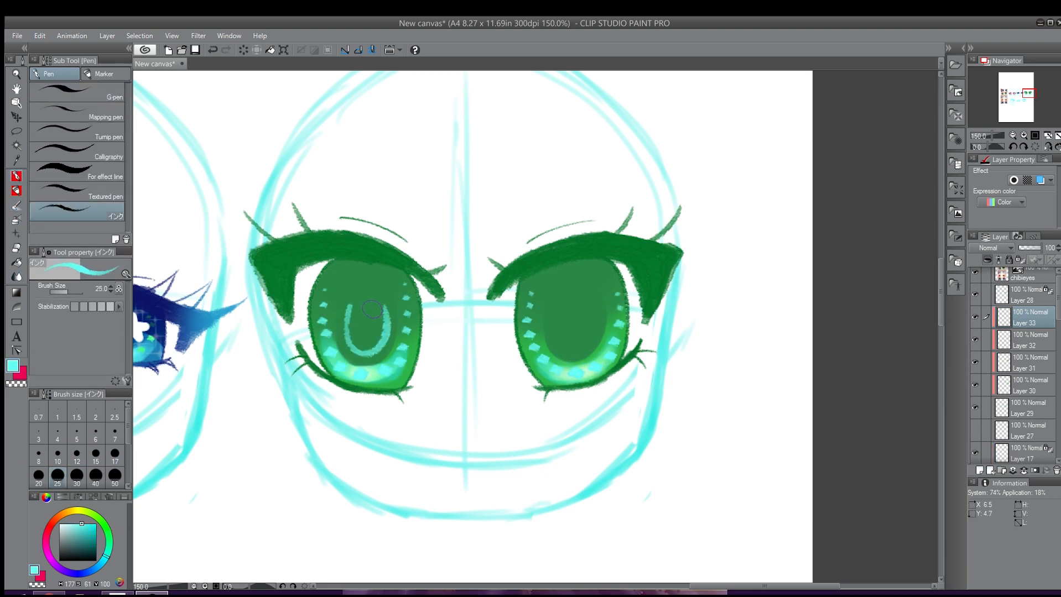
left_click_drag(553, 310, 598, 308)
Add clipped Layer 34, shade the irises above the lower glow in green, and set its opacity to 48%.
left_click(980, 470)
left_click(77, 112)
left_click_drag(315, 334, 416, 349)
left_click(1029, 248)
Add clipped Layer 35 in Multiply mode and darken the tops of both irises with the soft airbrush.
left_click(980, 470)
left_click(17, 219)
left_click(987, 260)
left_click(995, 248)
left_click_drag(321, 271, 412, 277)
left_click_drag(523, 276, 617, 271)
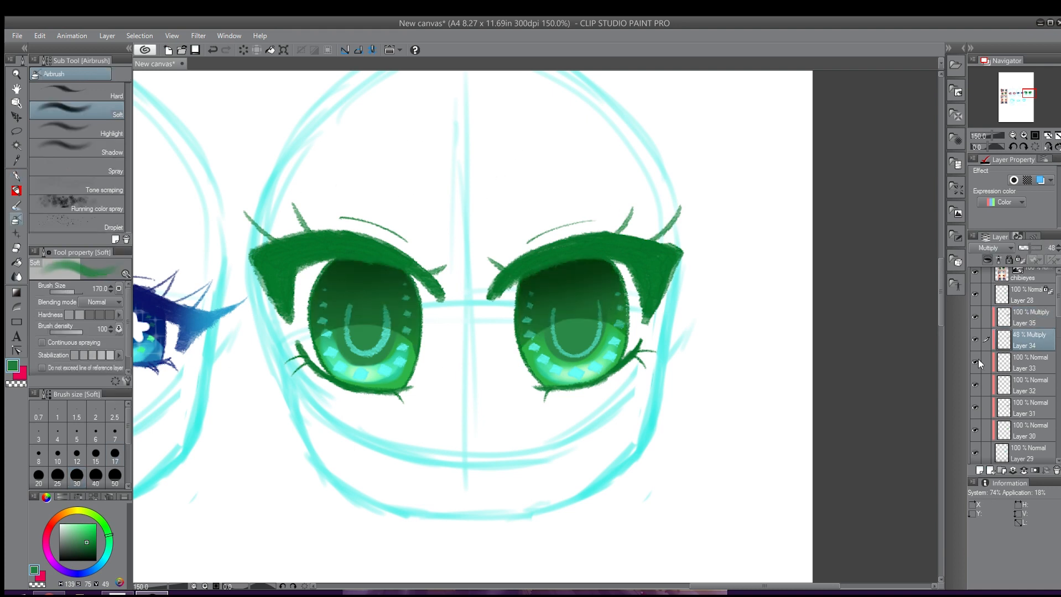
Duplicate the cyan detail layer, Layer 33, and set the copy's blending mode to Add (Glow).
left_click(1030, 363)
left_click(995, 249)
Add clipped Layer 36 on top and paint a white heart highlight and a small round highlight in each iris with the G-pen.
left_click(1030, 308)
left_click(979, 471)
left_click(16, 176)
left_click(59, 524)
left_click_drag(381, 293, 378, 323)
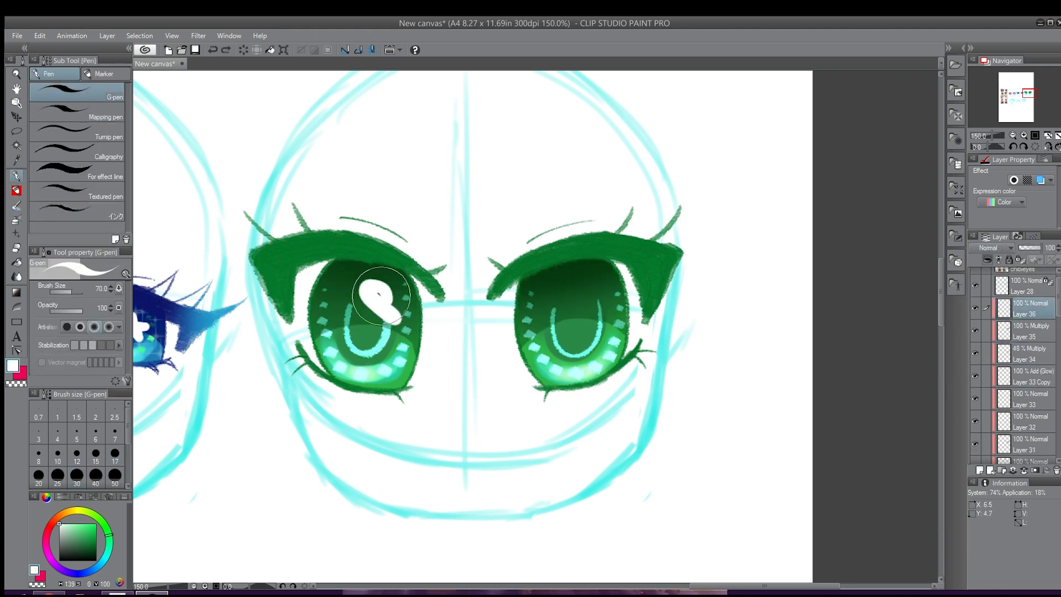
left_click_drag(592, 285, 602, 309)
left_click(553, 352)
Scatter tiny hearts over both irises on Layer 37 beneath the white highlights, using the Heart color brush with particle size 15.7.
left_click(16, 234)
left_click(77, 145)
left_click_drag(1029, 309, 1029, 339)
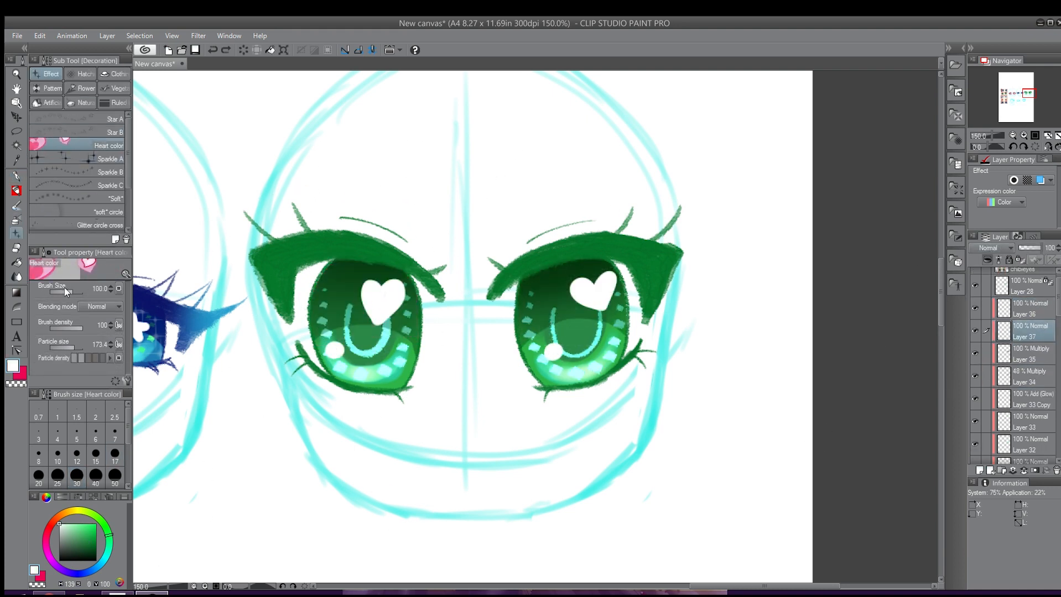
left_click(73, 292)
left_click(66, 348)
left_click_drag(330, 269, 382, 351)
left_click_drag(580, 263, 534, 368)
Recolour the scattered hearts to a pale tone and set Layer 37's opacity to 62%.
left_click(39, 36)
left_click(711, 146)
left_click(1032, 248)
Select the green line-art layer, Layer 28.
left_click(1030, 285)
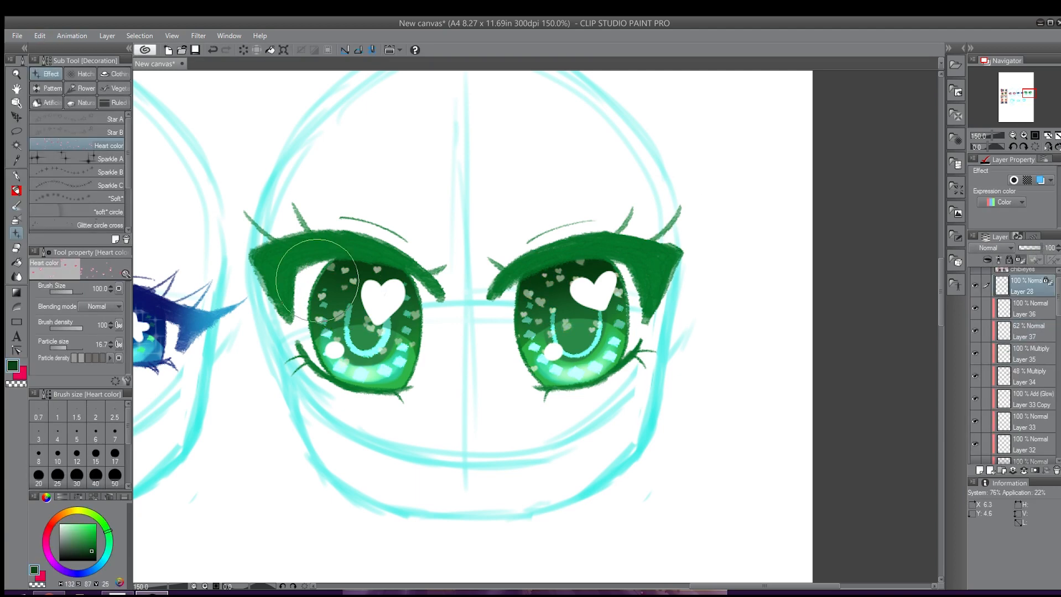